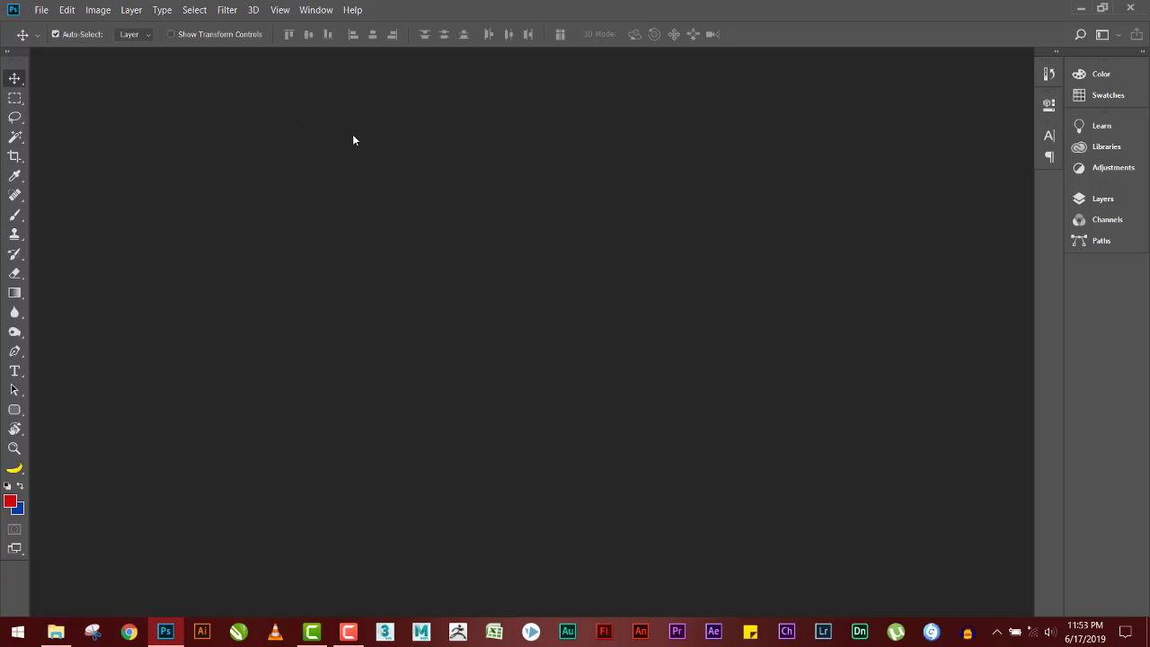
Step: Create a new A4 portrait document, 210×297 mm at 300 ppi, with a white background
left_click(47, 12)
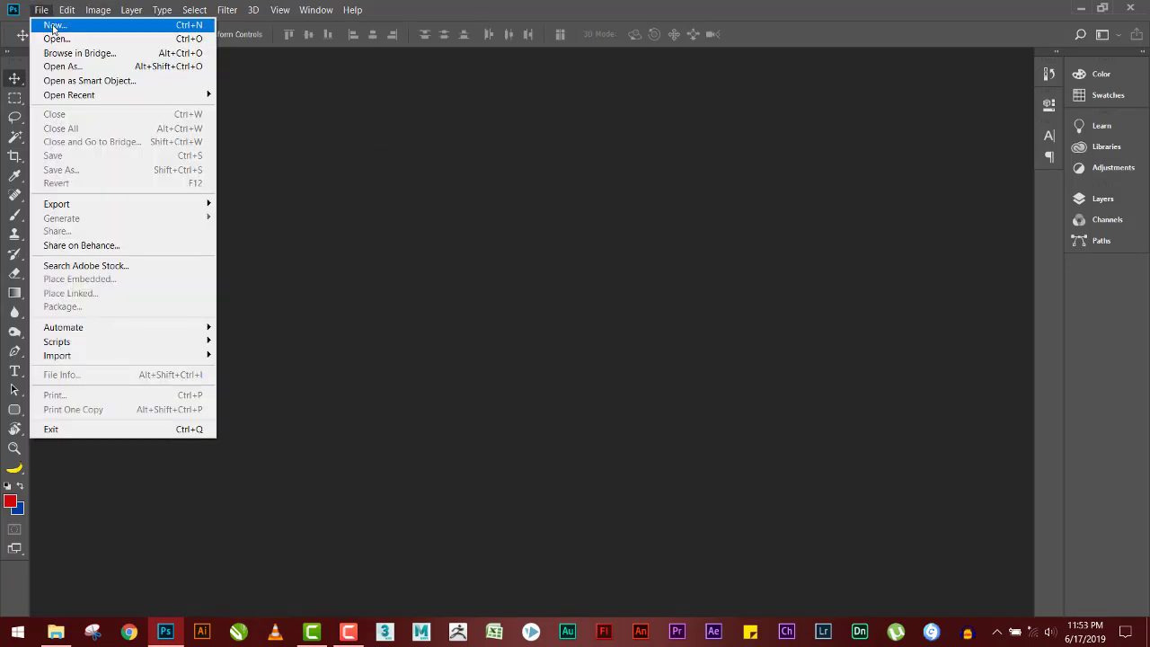
left_click(52, 25)
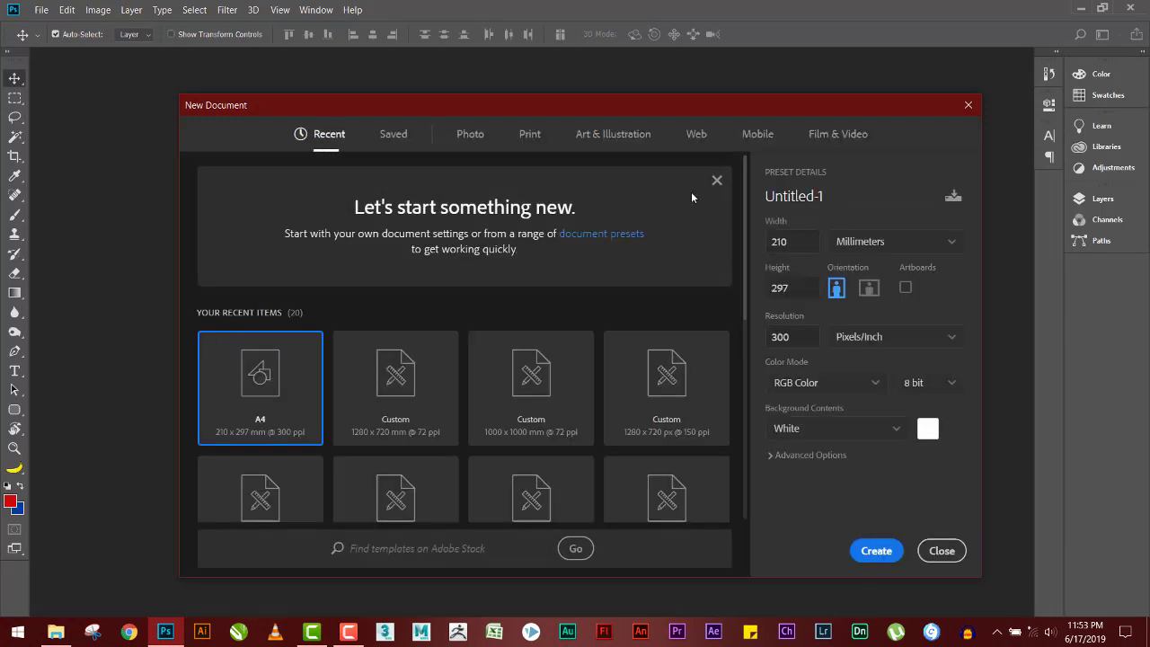
left_click(866, 552)
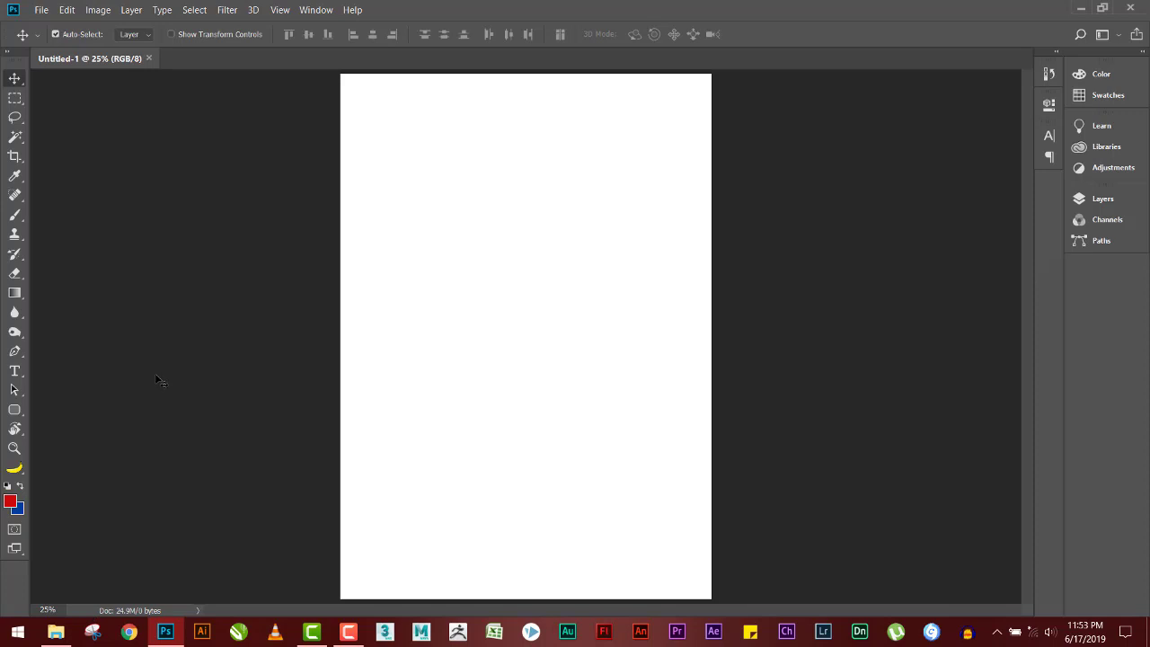
Step: Drag the 51iiizJ Guardians Vol. 2 poster from Explorer onto the canvas and scale it to fill the page
left_click(55, 632)
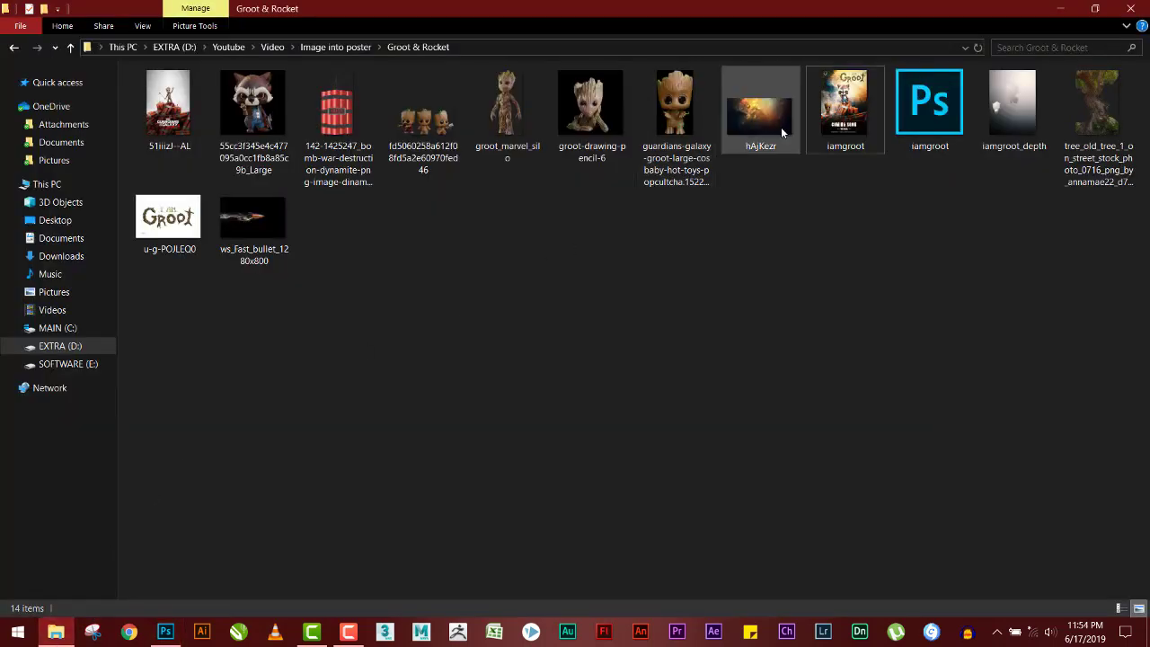
left_click(751, 127)
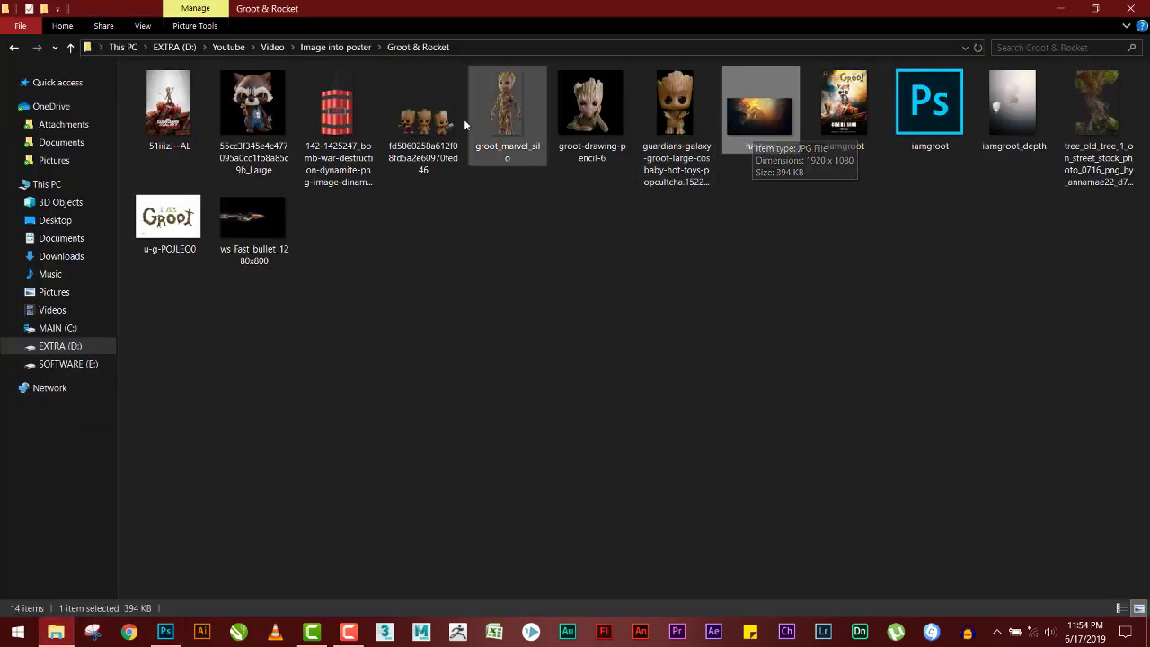
left_click(168, 103)
key("alt+Tab")
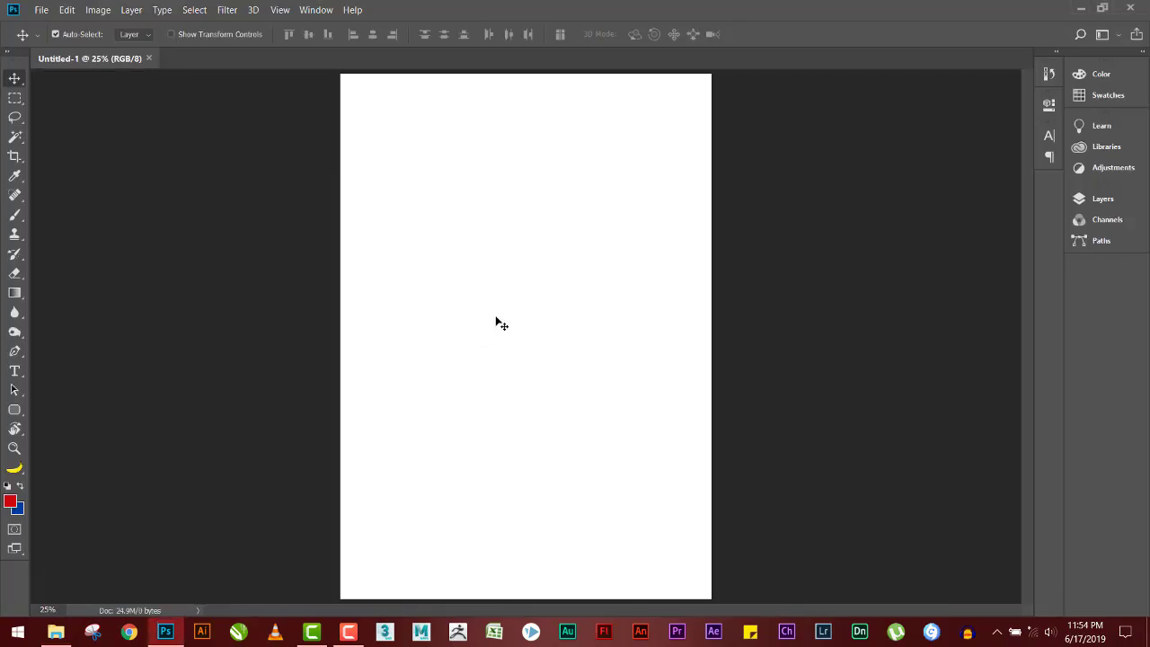
left_click_drag(501, 325, 495, 321)
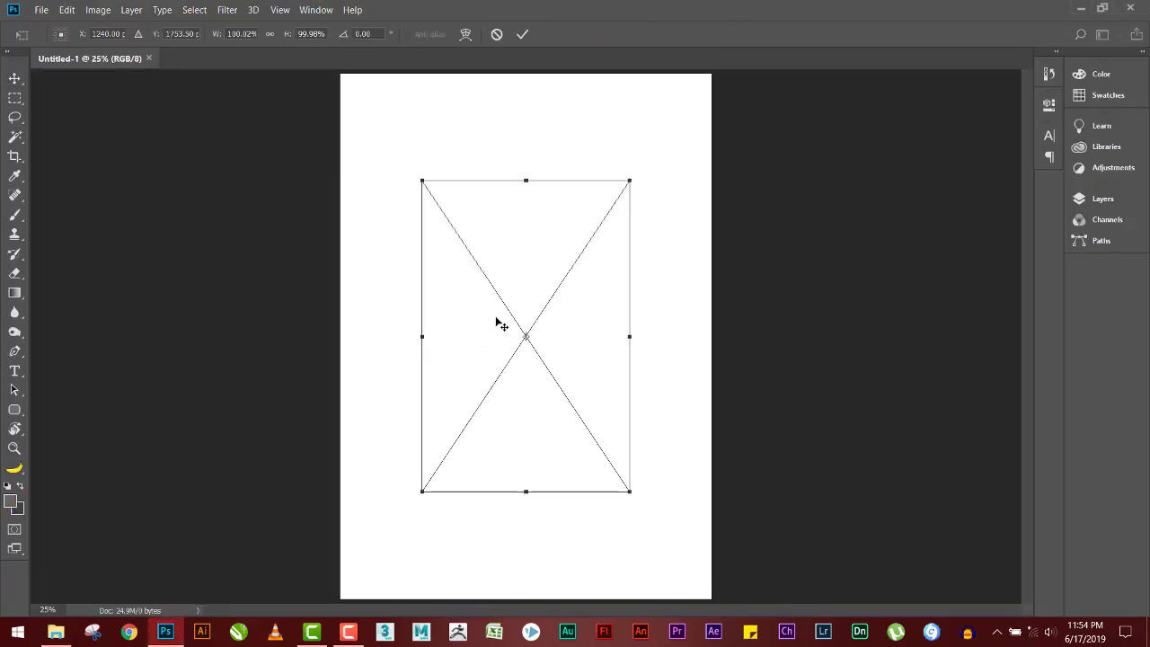
left_click_drag(644, 169, 746, 75)
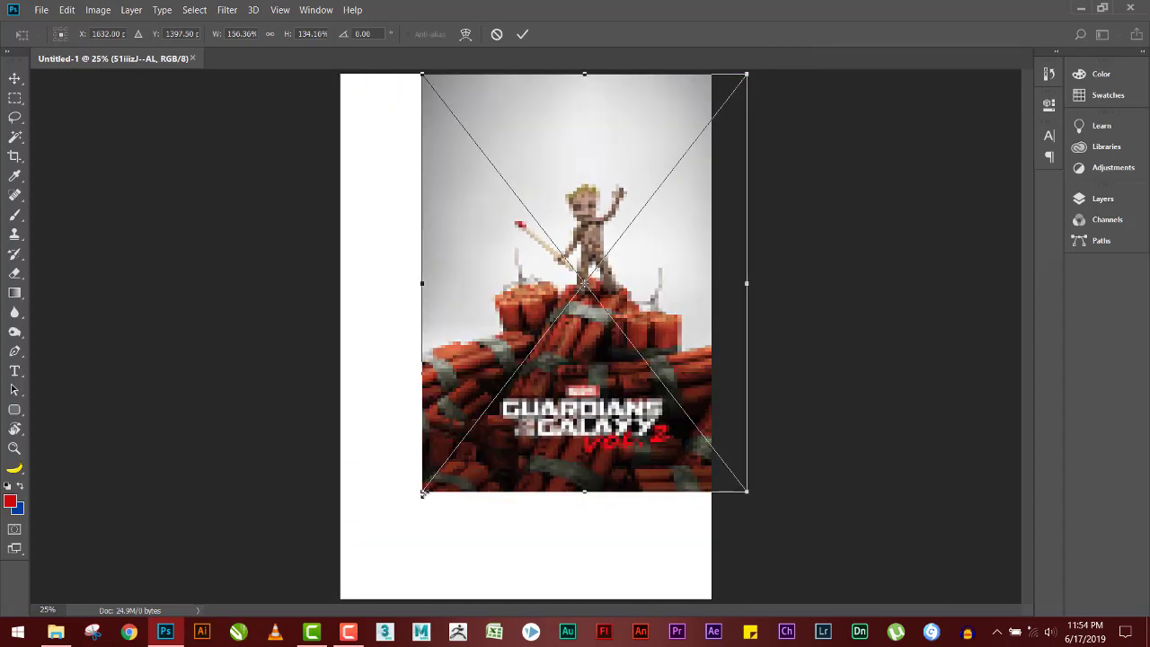
left_click_drag(423, 492, 336, 609)
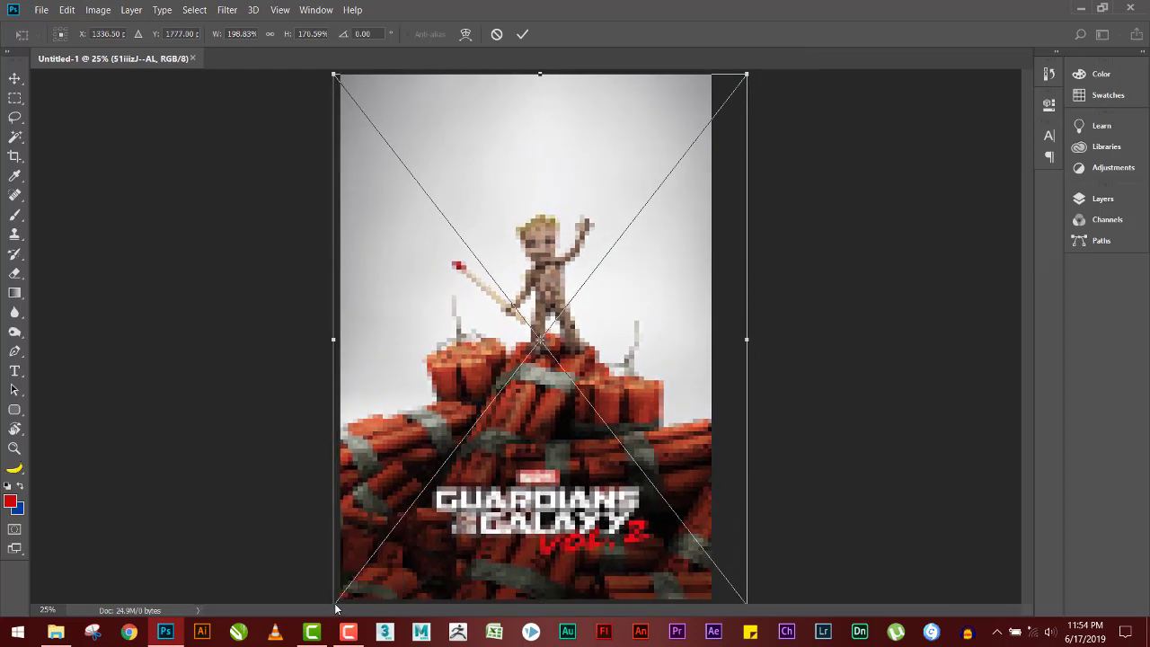
key("Return")
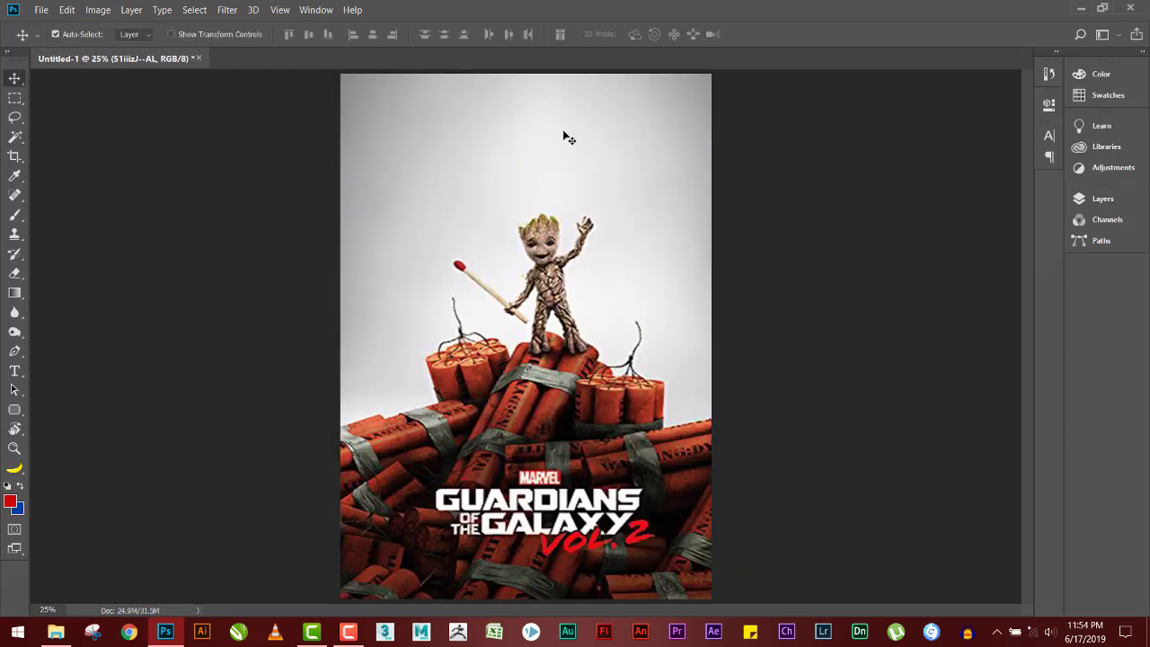
Step: Lasso around Groot, rasterize the poster layer and erase him with a Content-Aware fill
key("l")
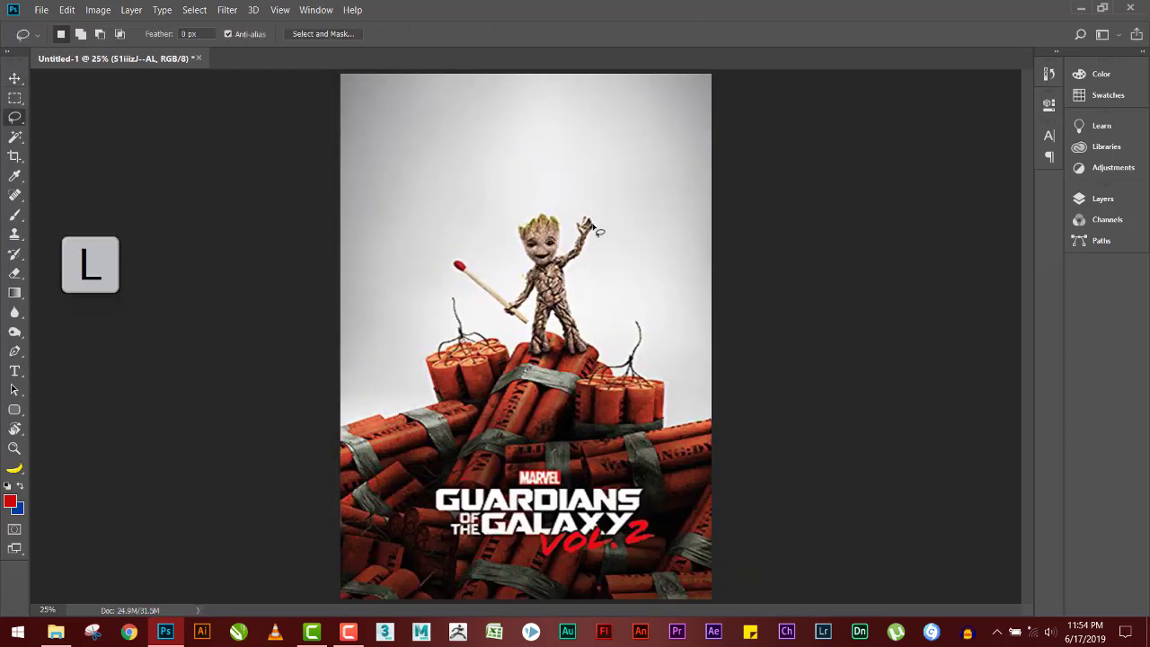
right_click(13, 115)
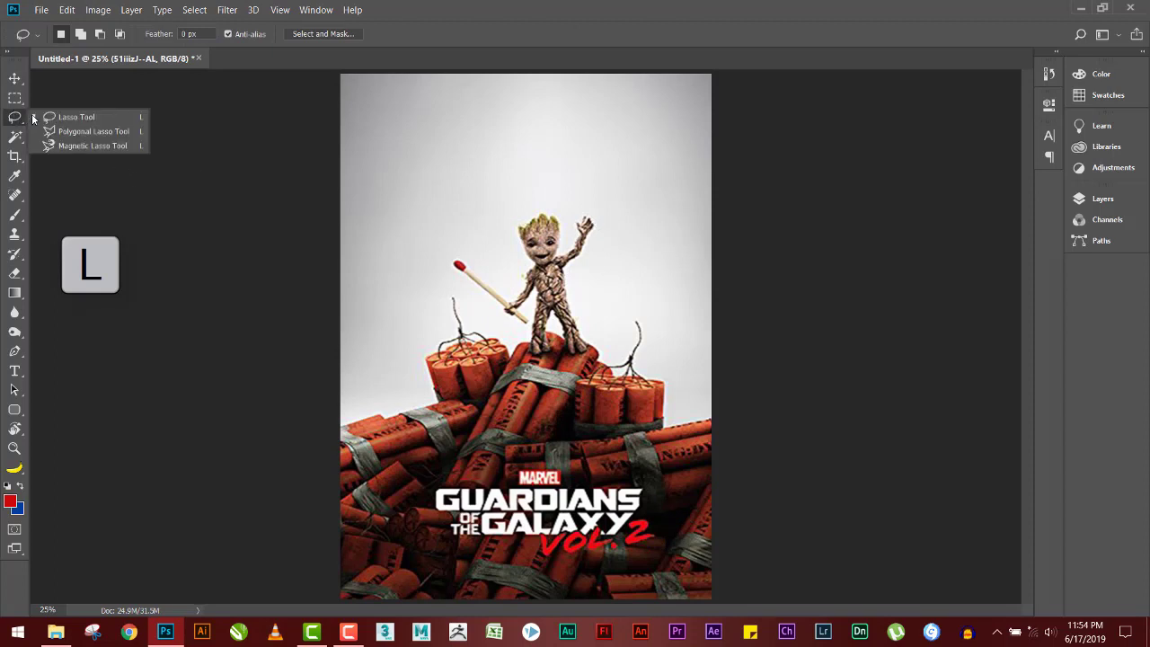
left_click(64, 116)
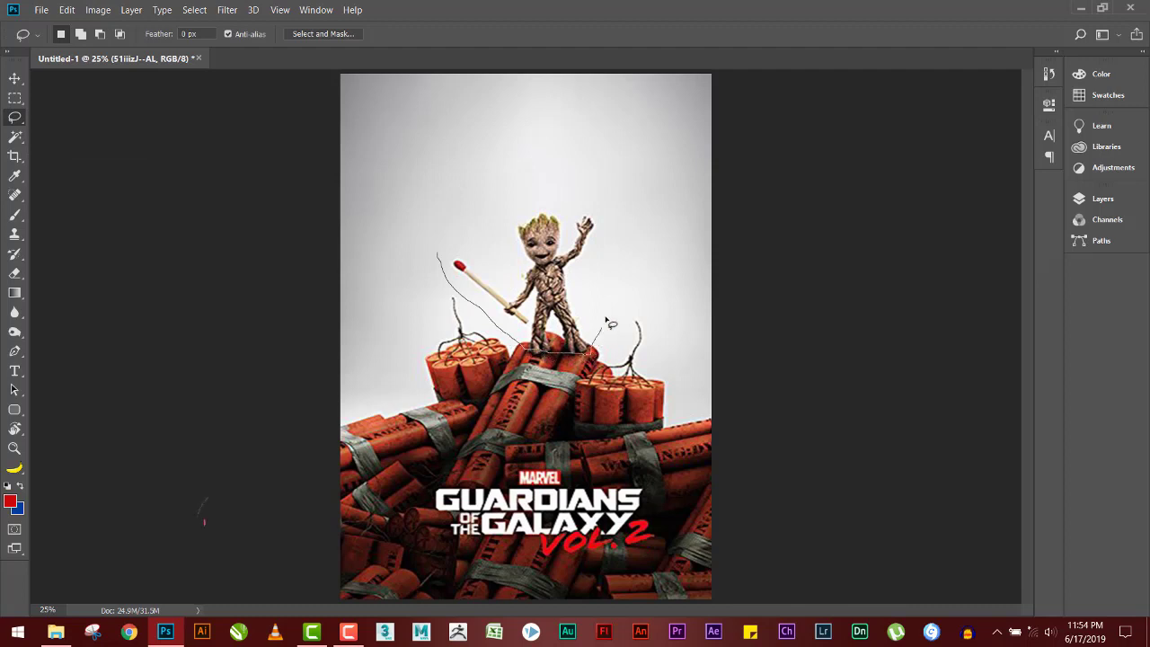
left_click_drag(609, 323, 483, 175)
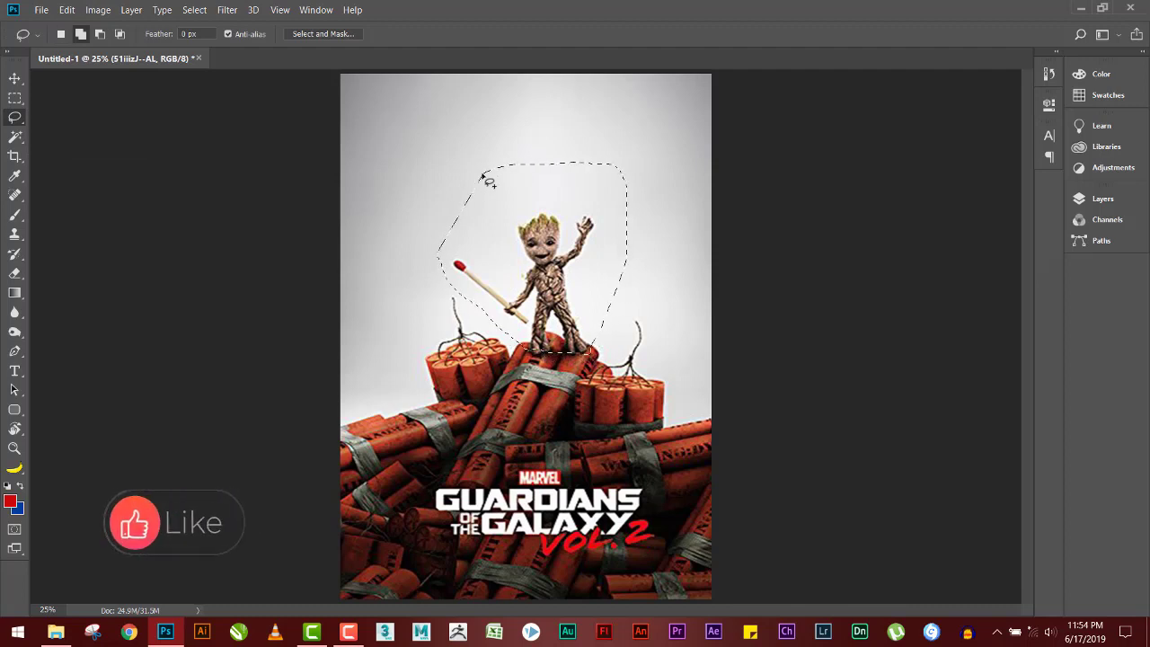
key("shift+F5")
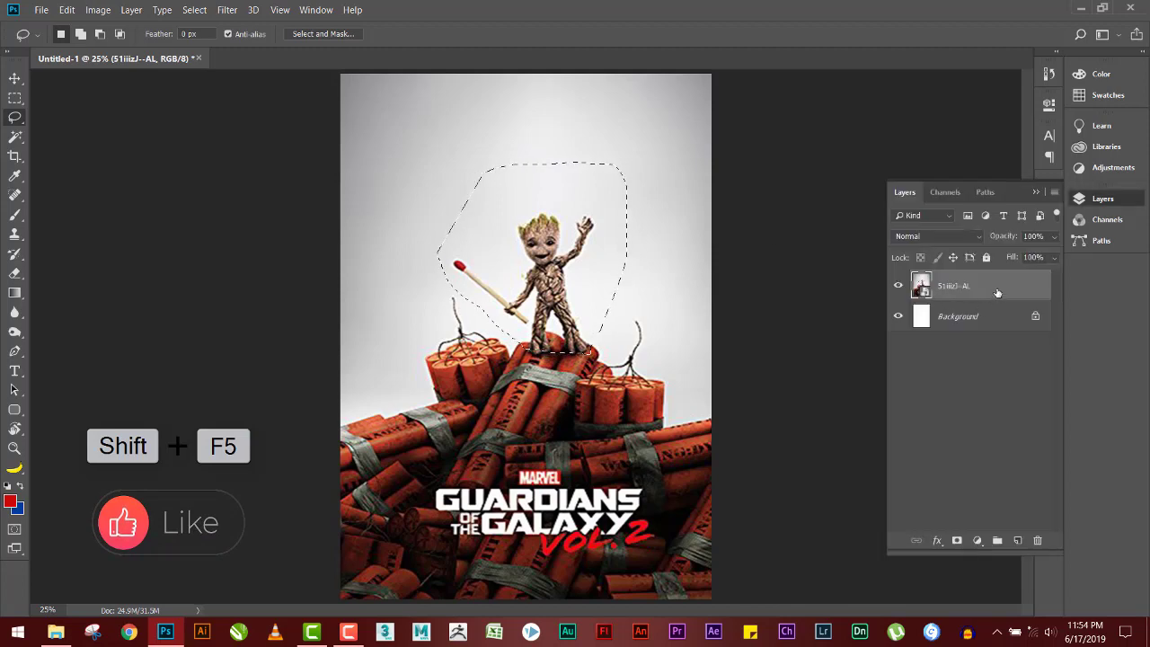
right_click(997, 293)
left_click(864, 246)
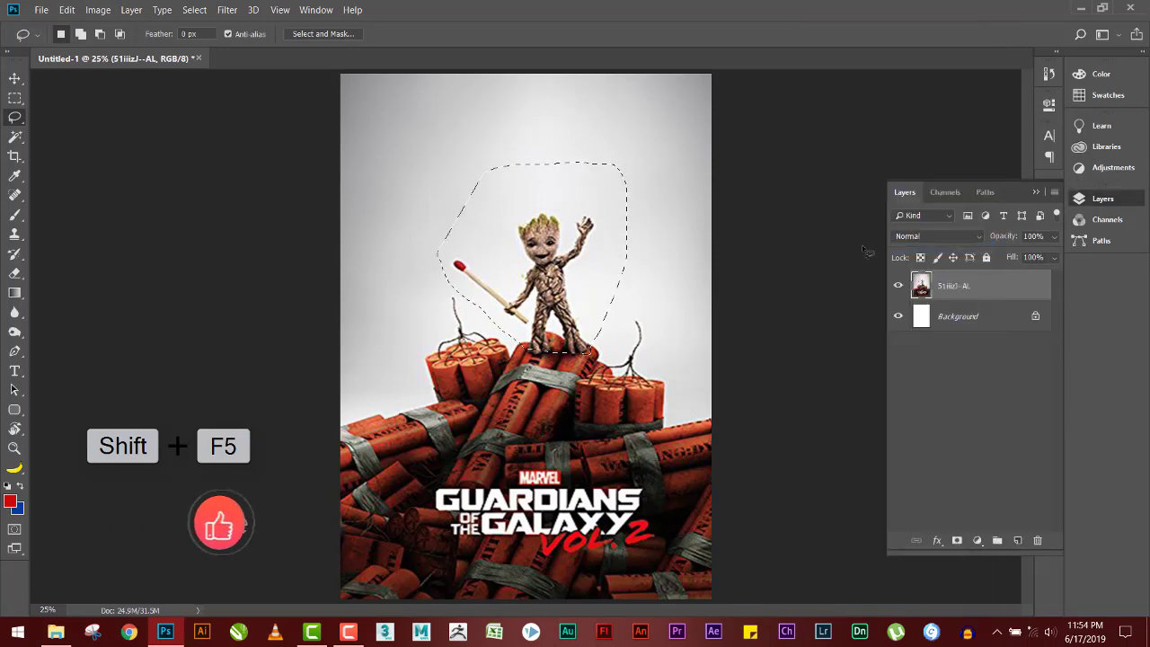
key("shift+F5")
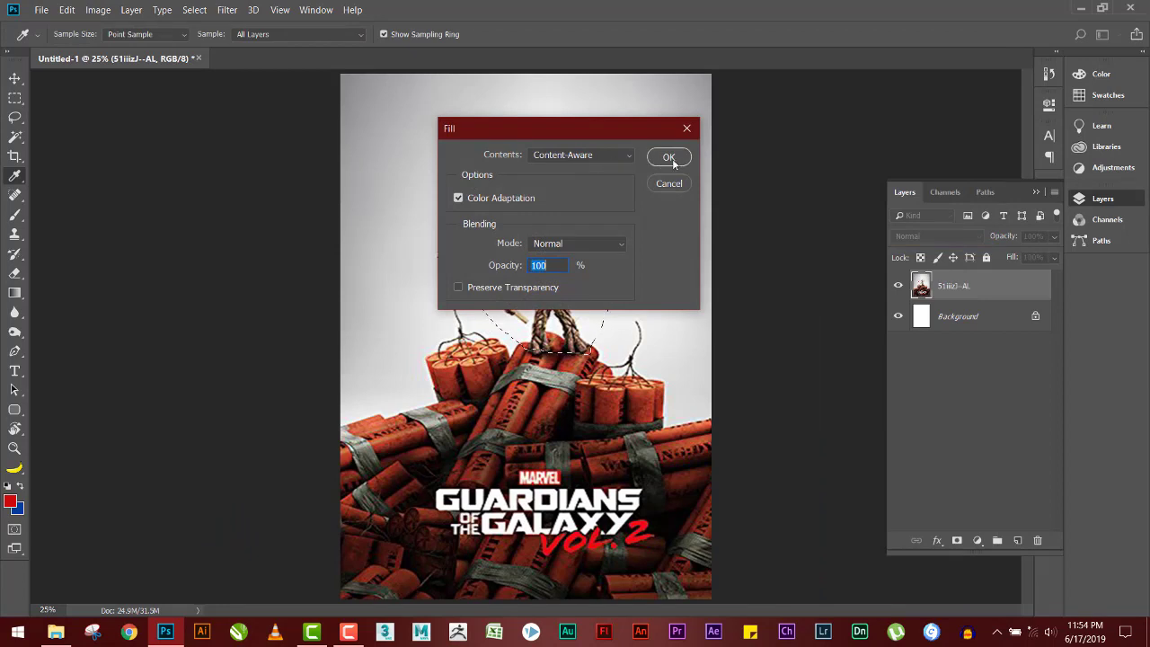
left_click(669, 158)
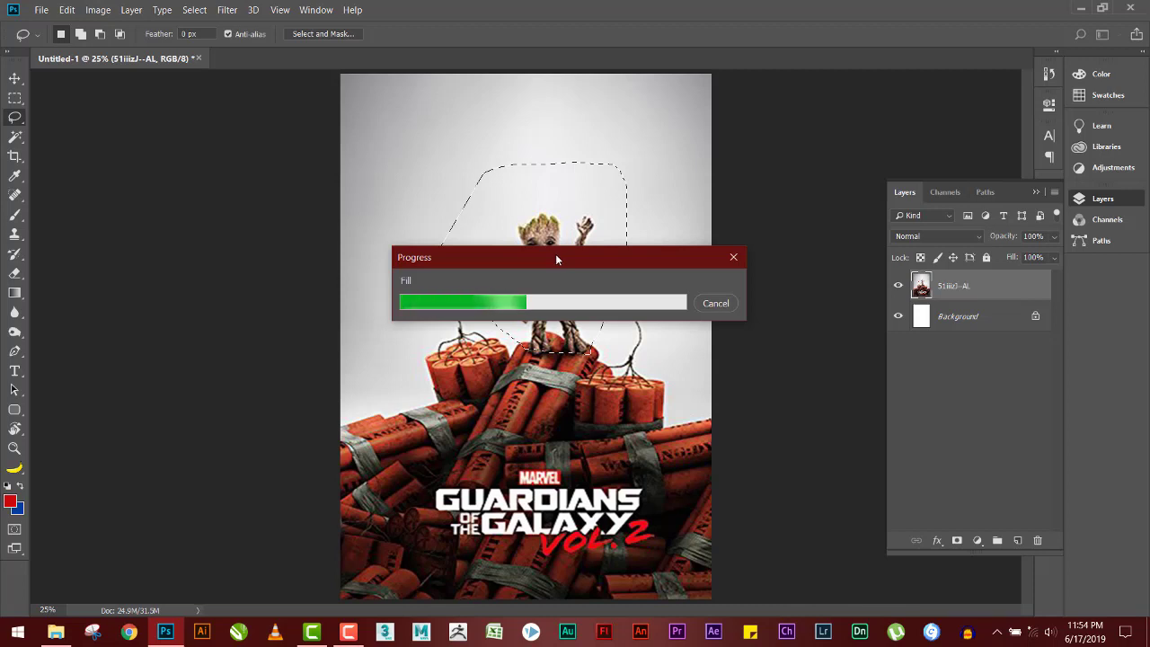
Step: Content-Aware fill over the title lettering, then deselect
key("shift+F5")
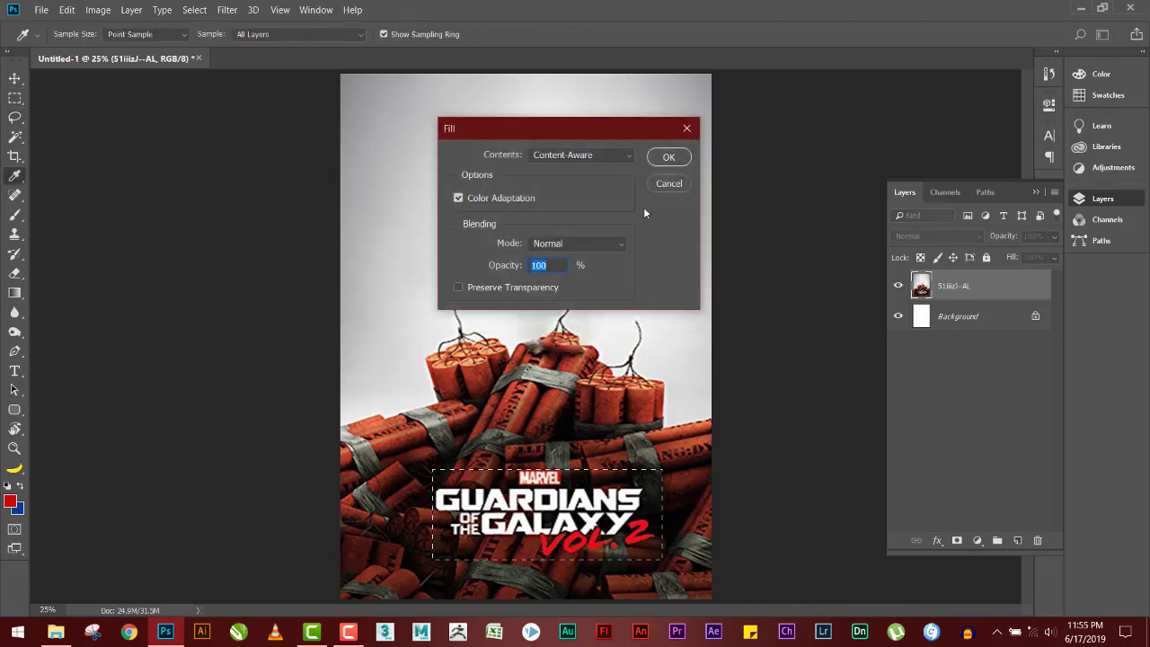
left_click(665, 159)
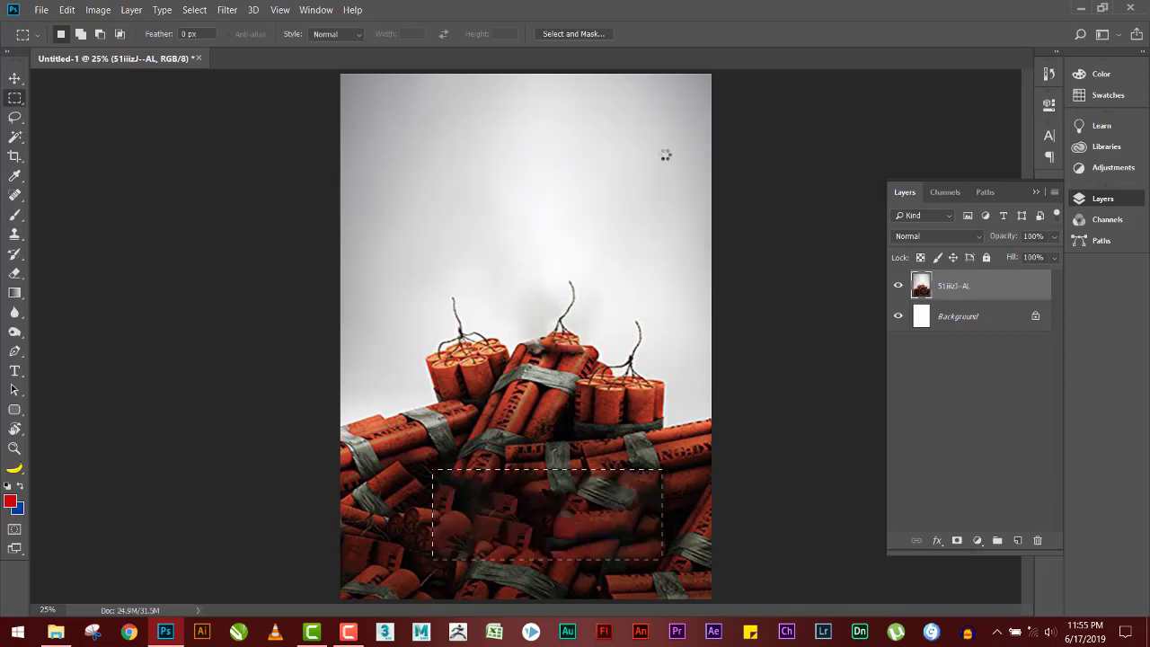
key("ctrl+d")
left_click_drag(15, 79, 73, 85)
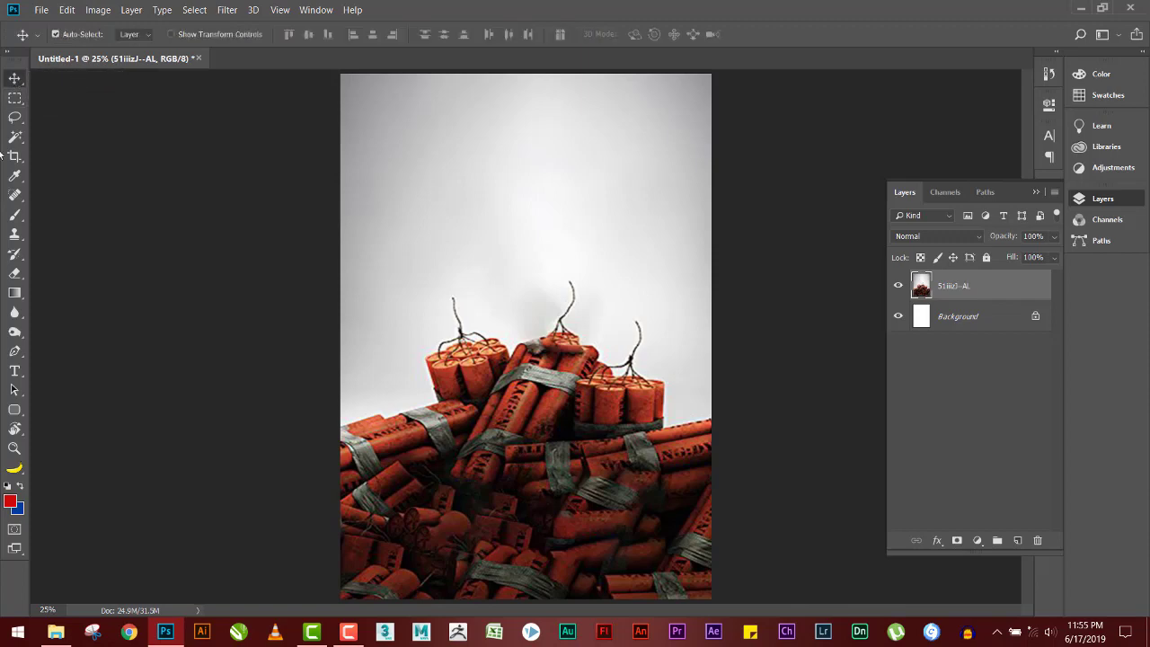
Step: Place the baby Groot figurine, shrink it to about 27% and set it at the poster's left edge
key("alt+Tab")
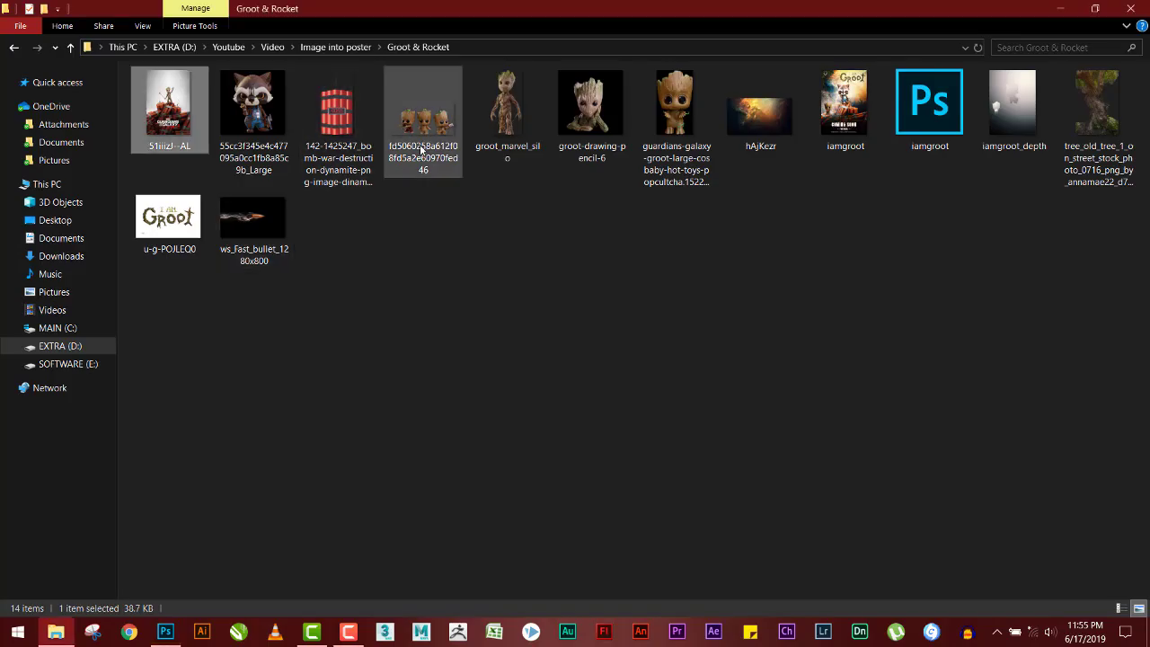
left_click(269, 121)
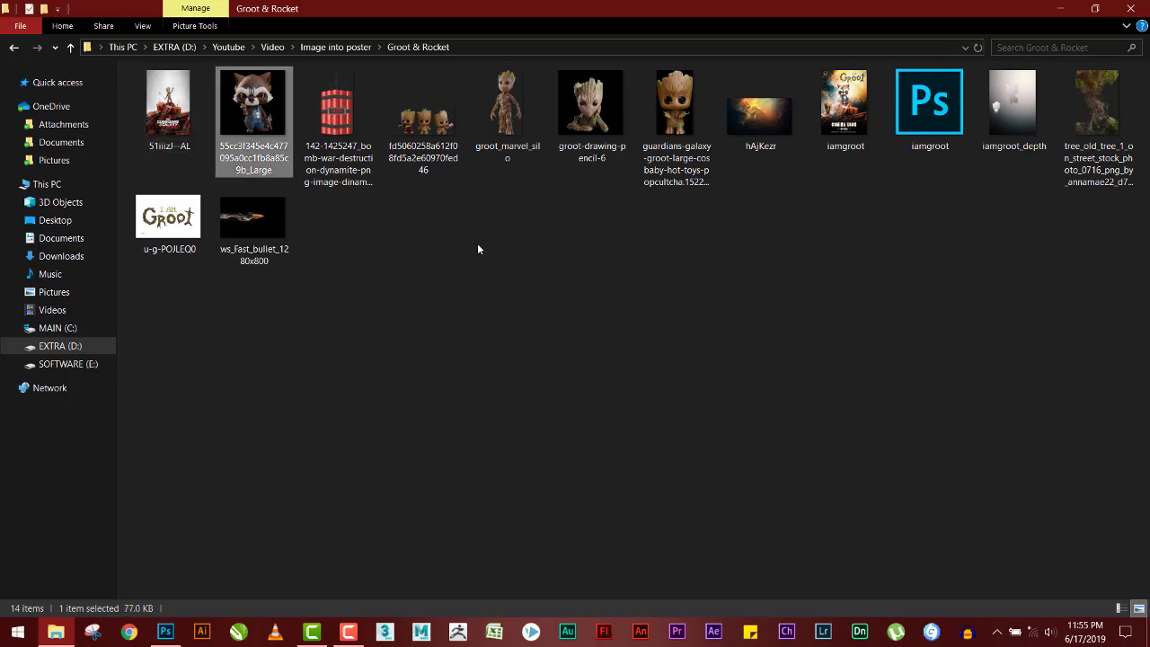
key("alt+Tab")
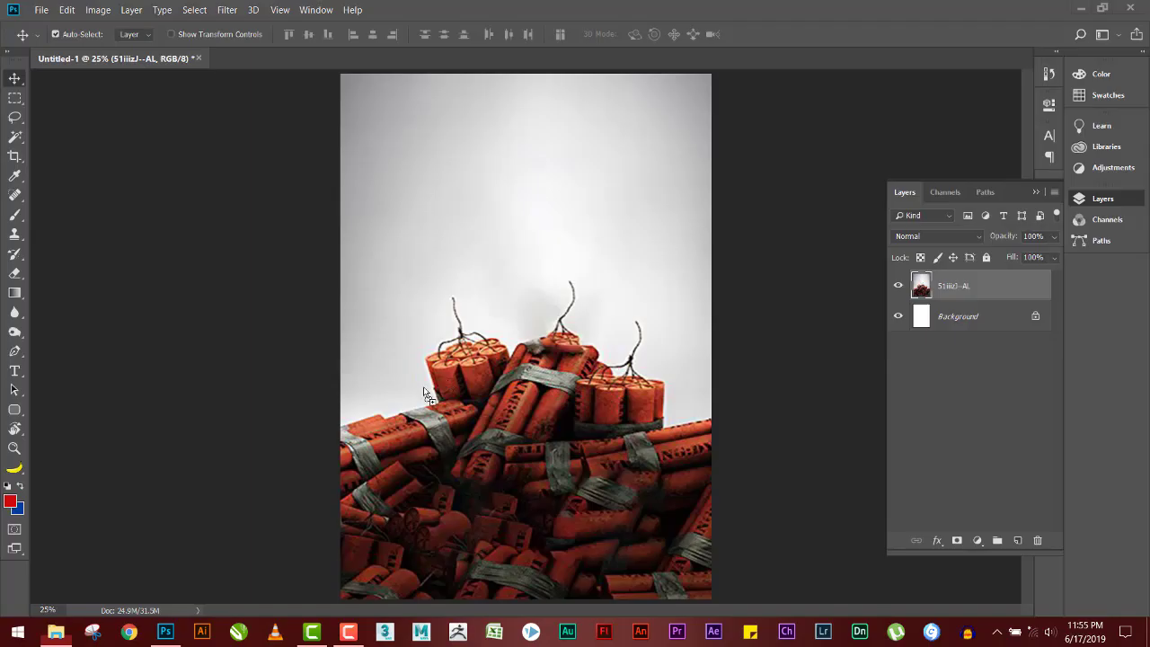
left_click_drag(403, 390, 524, 332)
left_click_drag(574, 256, 475, 260)
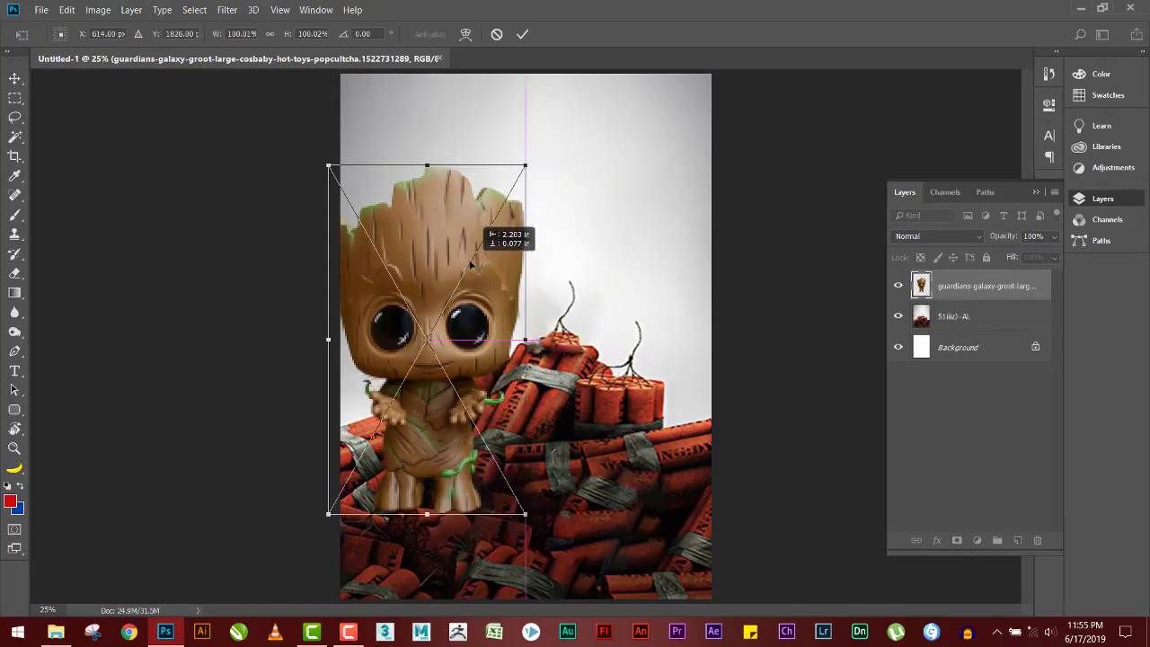
left_click_drag(525, 168, 466, 271)
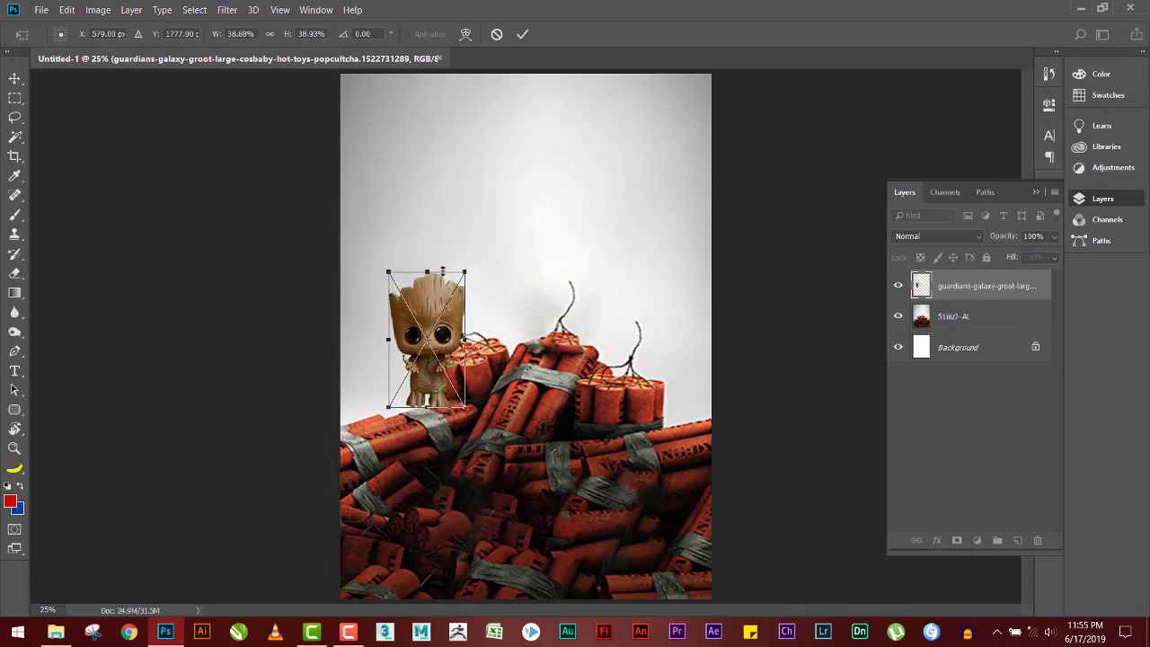
left_click_drag(438, 314, 404, 336)
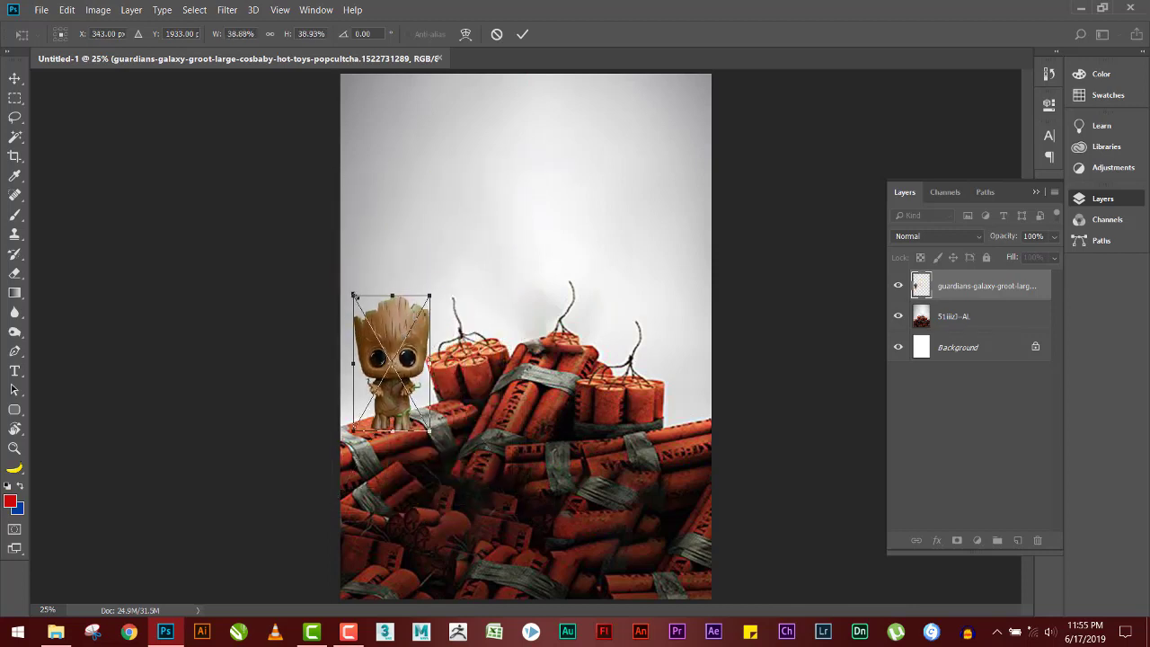
mouse_move(355, 295)
left_mouse_down()
mouse_move(378, 343)
mouse_move(365, 362)
left_mouse_up()
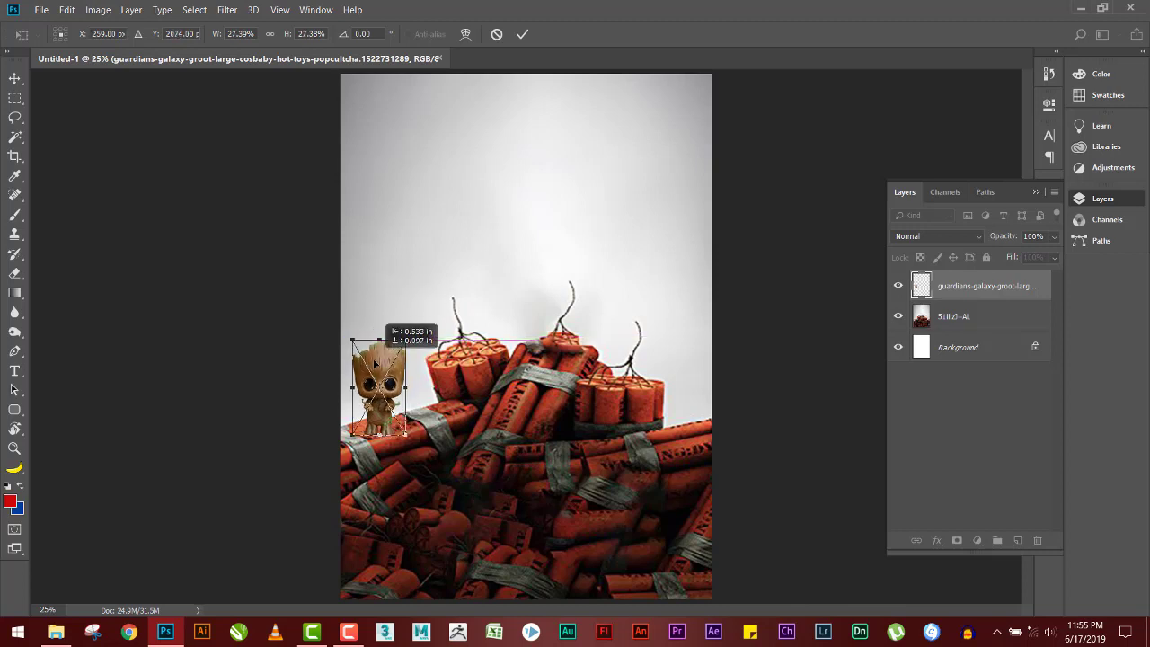
key("Return")
Step: Bring the dynamite PNG into the poster and shrink it roughly in front of Groot
key("alt+Tab")
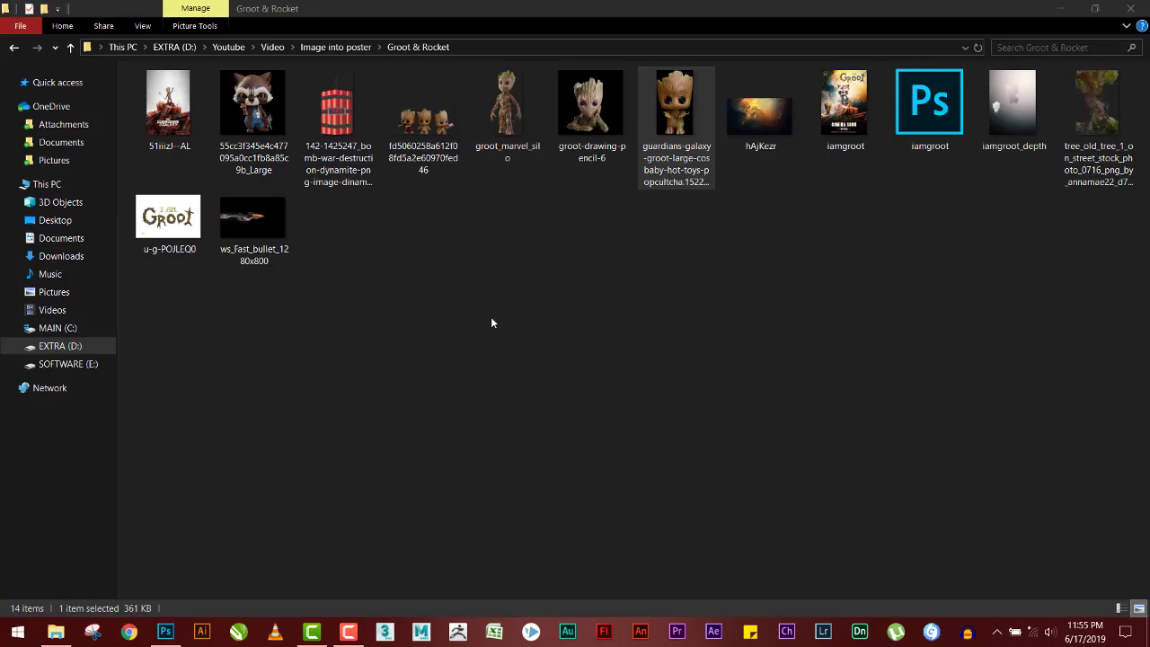
left_click_drag(335, 106, 359, 388)
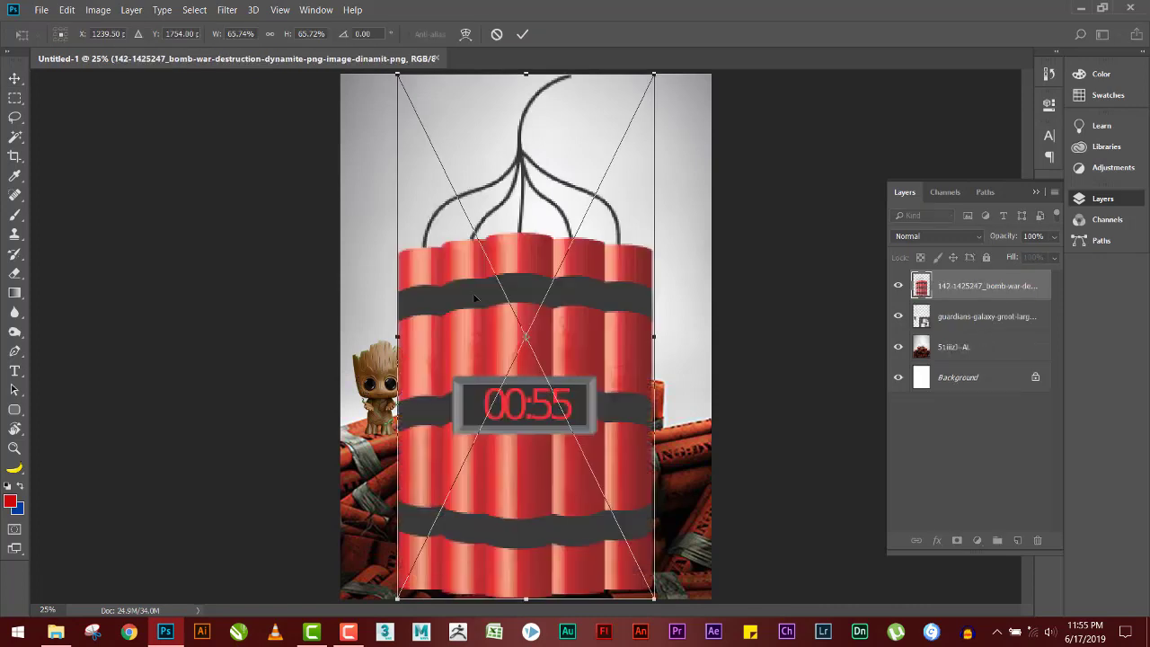
left_click_drag(655, 73, 544, 298)
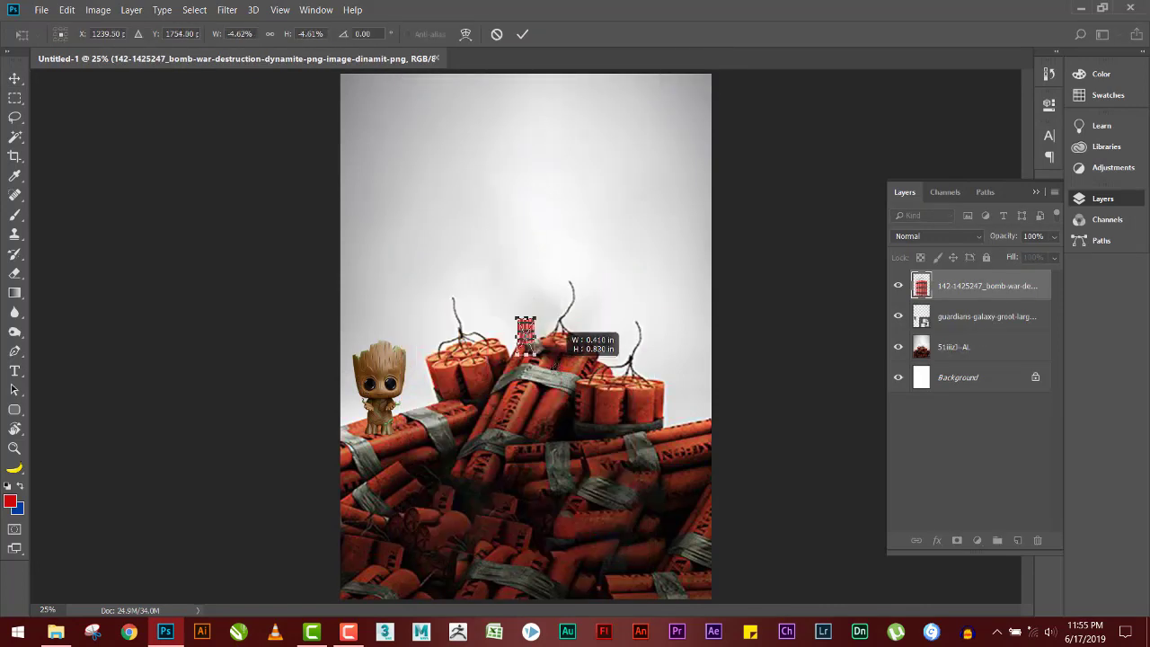
left_click_drag(525, 352, 396, 403)
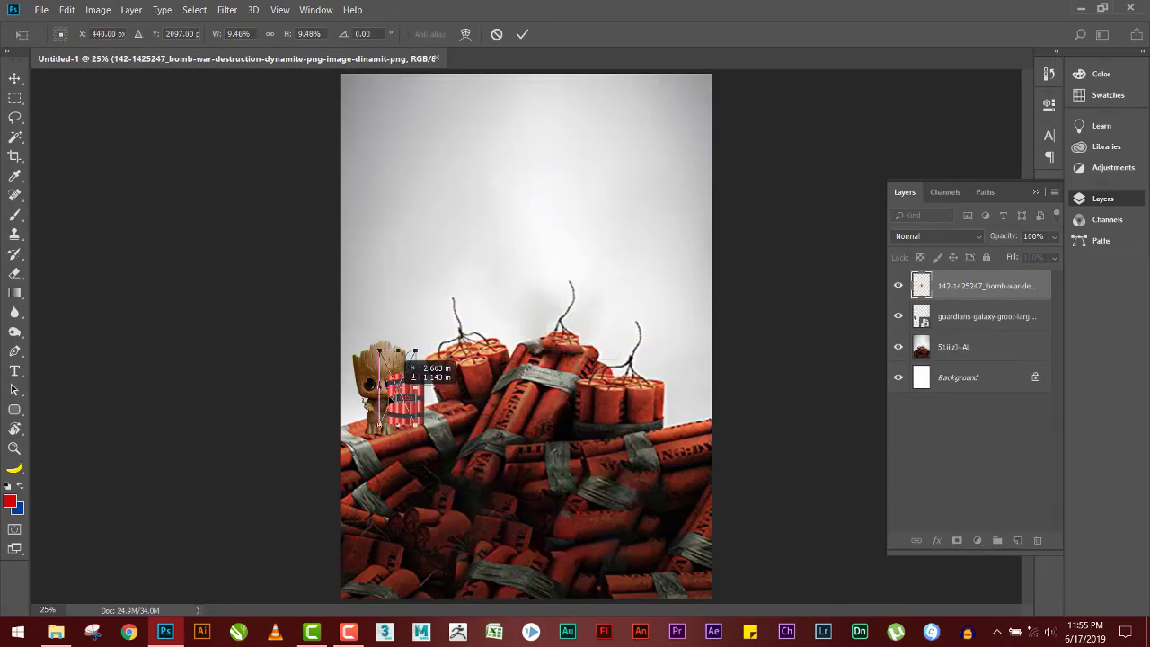
left_click_drag(406, 347, 486, 406)
Step: Scale the dynamite to about 4%, rotate it about 70° and fit it into Groot's hands
key("ctrl+plus")
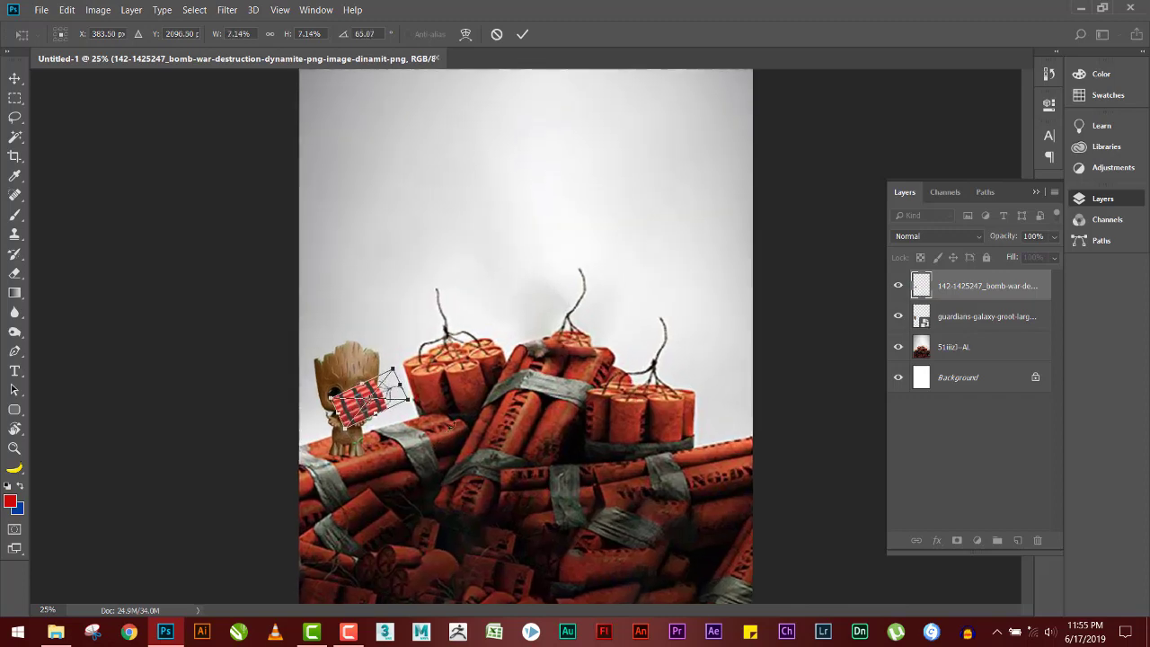
key("ctrl+plus")
key("ctrl+plus")
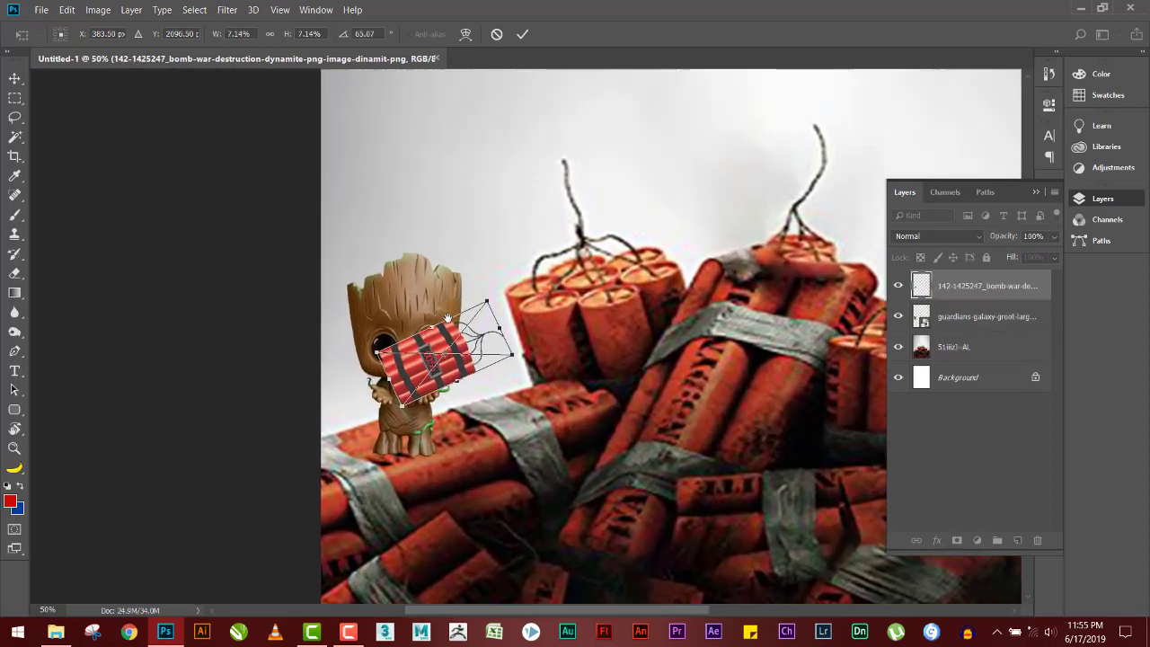
key("ctrl+plus")
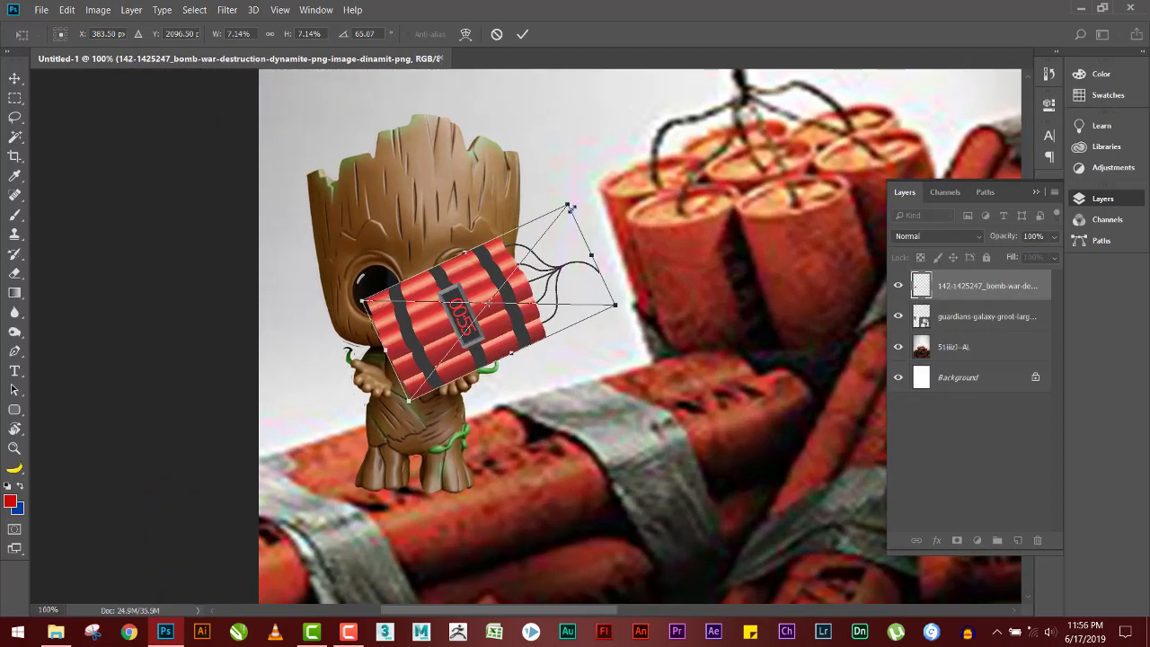
left_click_drag(569, 207, 509, 236)
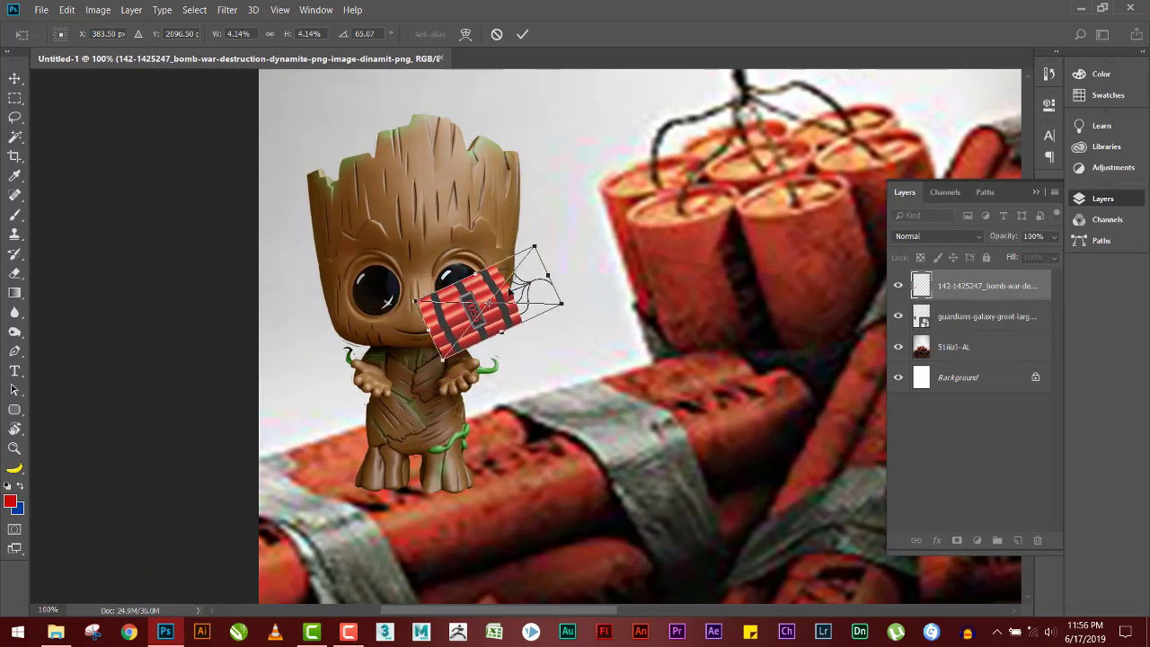
left_click_drag(489, 301, 431, 350)
mouse_move(564, 378)
left_mouse_down()
mouse_move(600, 382)
mouse_move(494, 362)
mouse_move(466, 381)
left_mouse_up()
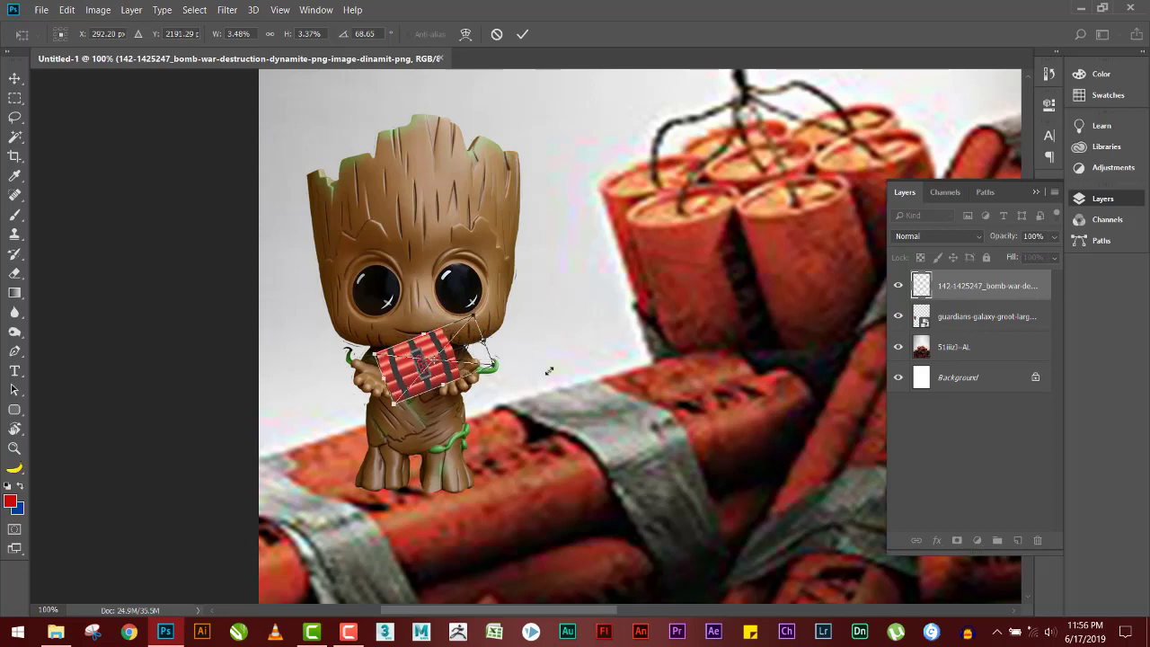
left_click_drag(594, 364, 601, 377)
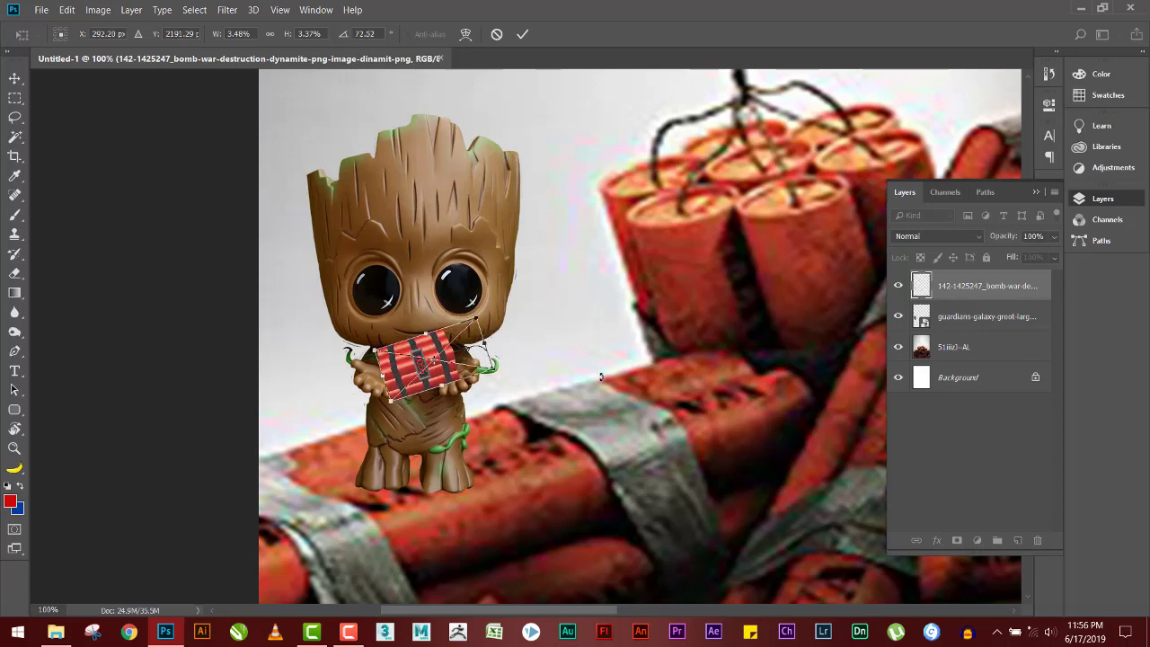
key("Return")
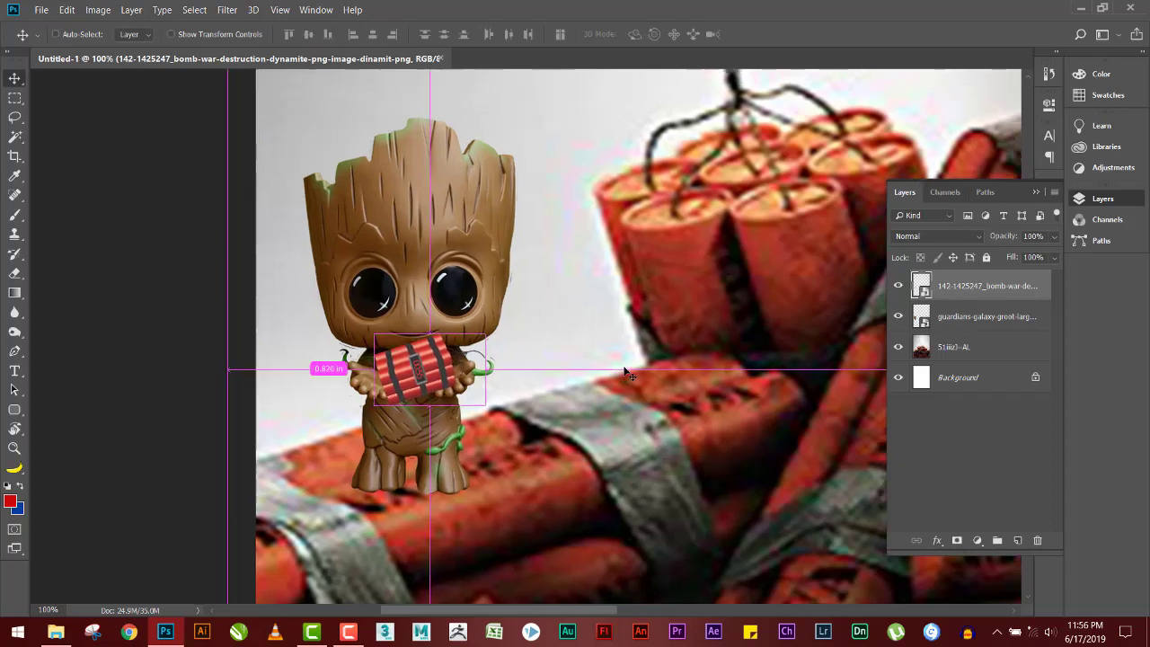
Step: Fit the whole poster on screen and select the next figure image in the source folder
key("ctrl+0")
key("alt+Tab")
left_click(661, 120)
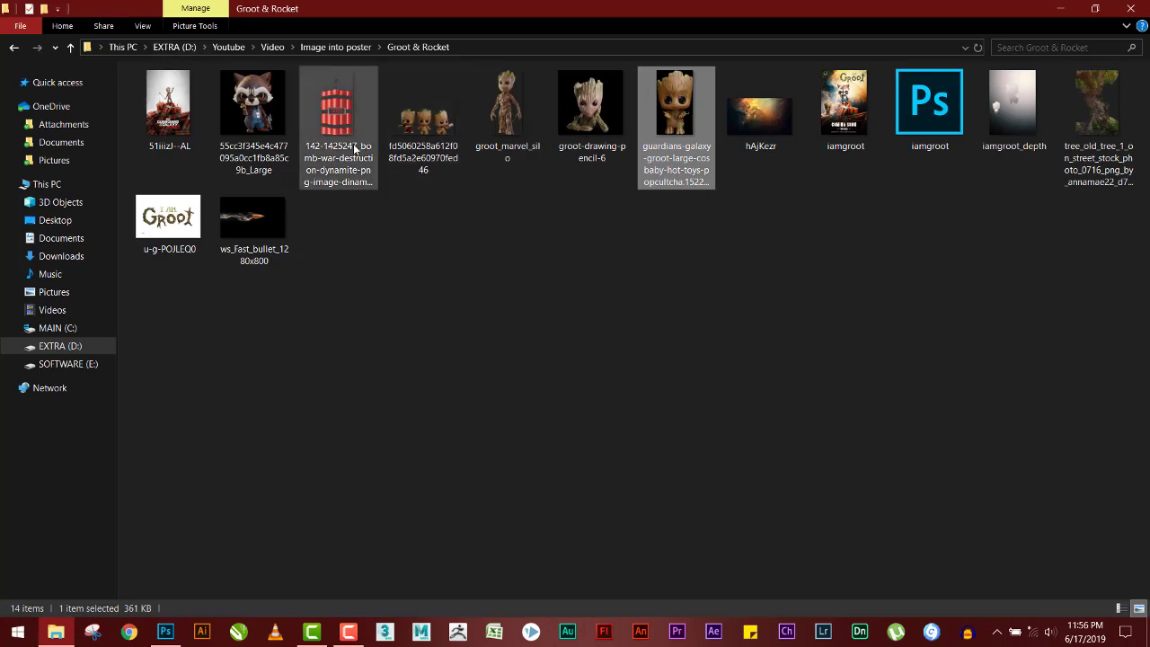
key("alt+Tab")
Step: Drop Rocket in, scale him to about 63% and stand him atop the dynamite pile
mouse_move(512, 226)
left_mouse_down()
mouse_move(525, 305)
mouse_move(542, 205)
left_mouse_up()
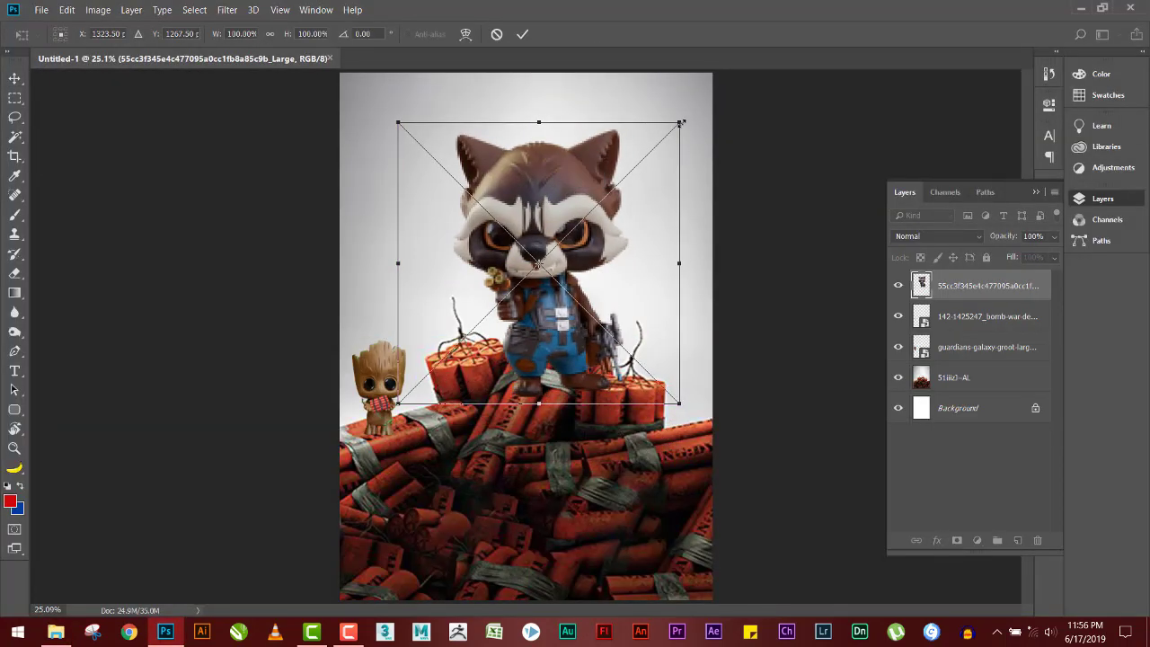
mouse_move(682, 122)
left_mouse_down()
mouse_move(585, 168)
mouse_move(610, 162)
mouse_move(626, 174)
left_mouse_up()
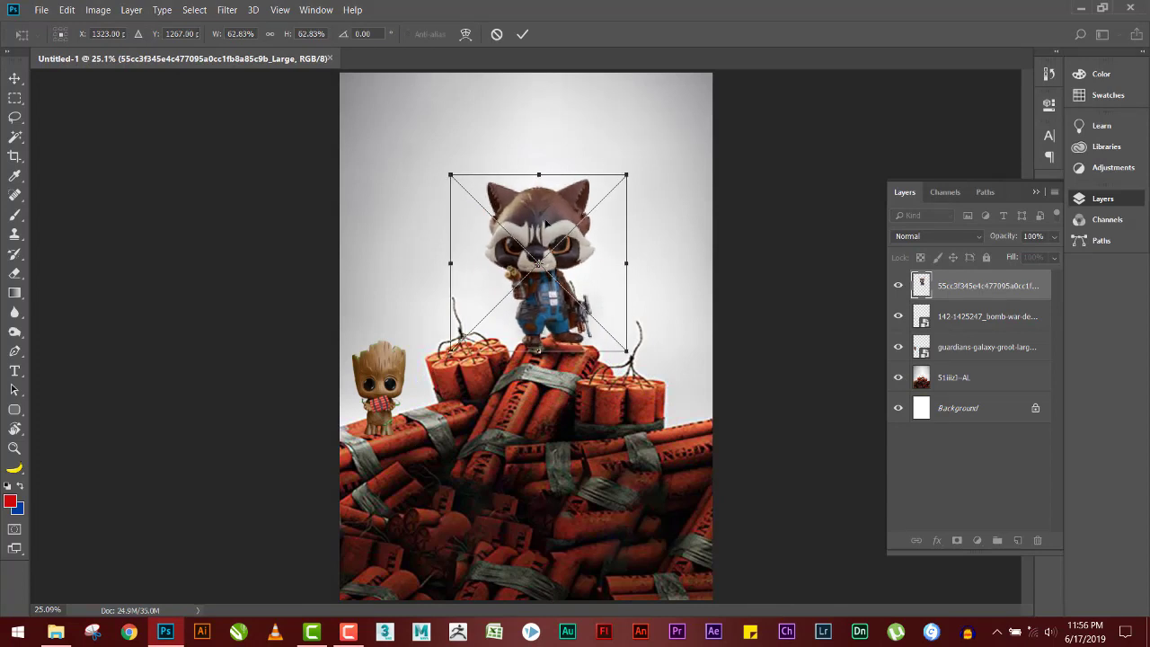
left_click_drag(541, 226, 550, 239)
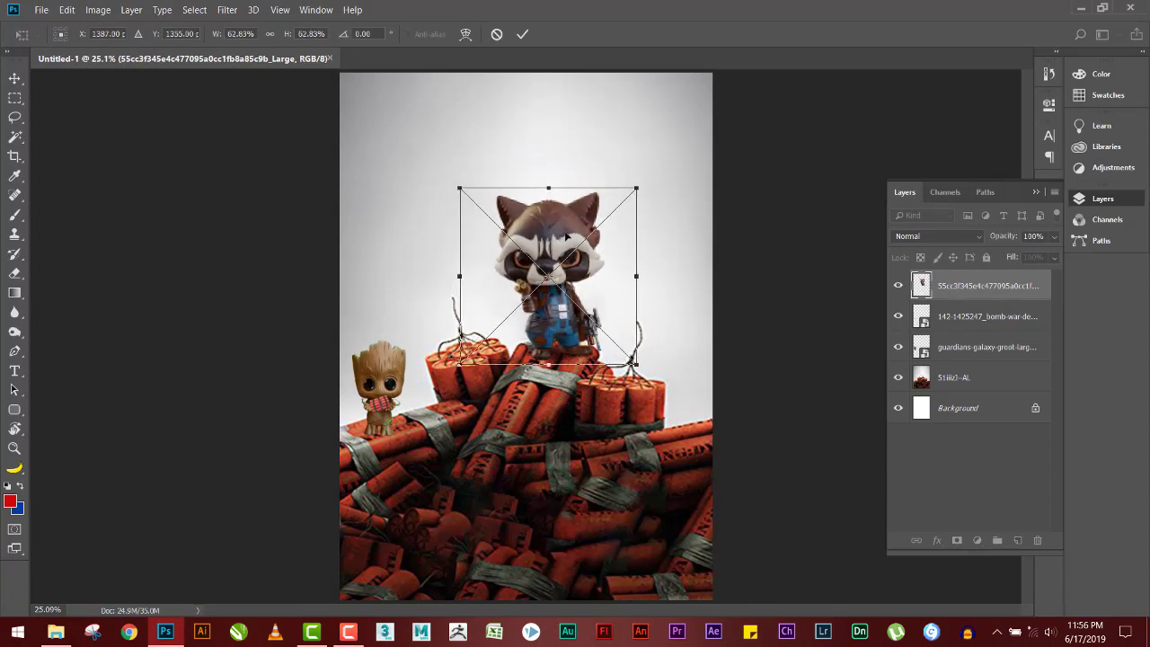
key("Return")
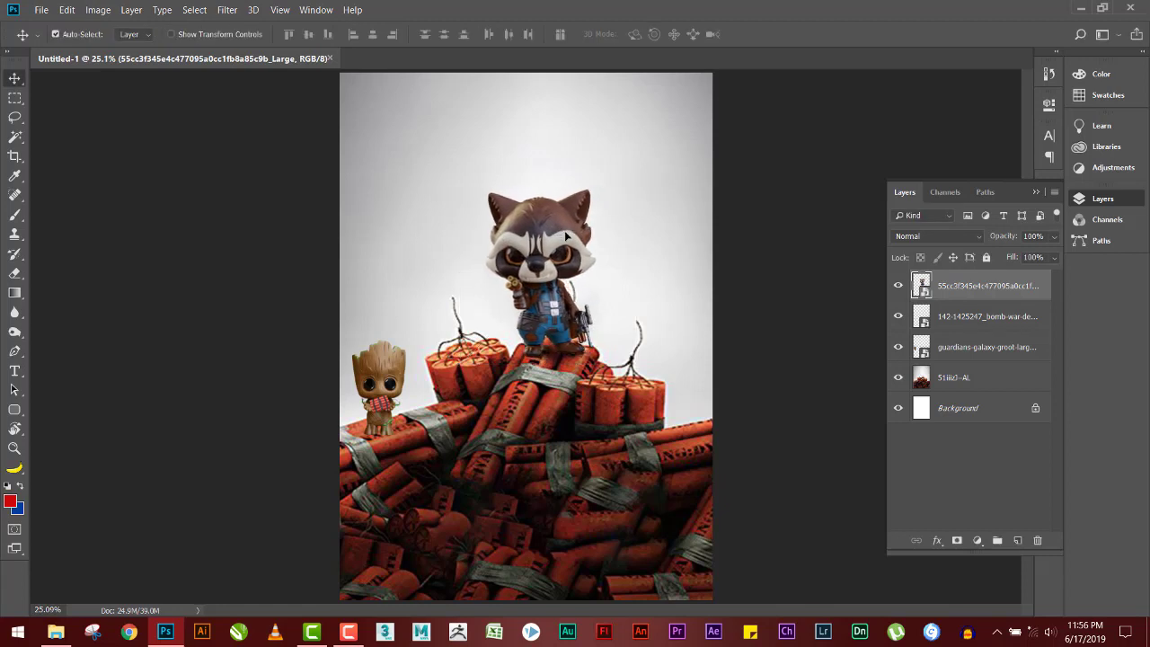
Step: Nudge Rocket into his final position on the dynamite pile with the arrow keys
key("Right")
key("Right")
key("Right")
key("Down")
key("Down")
key("Down")
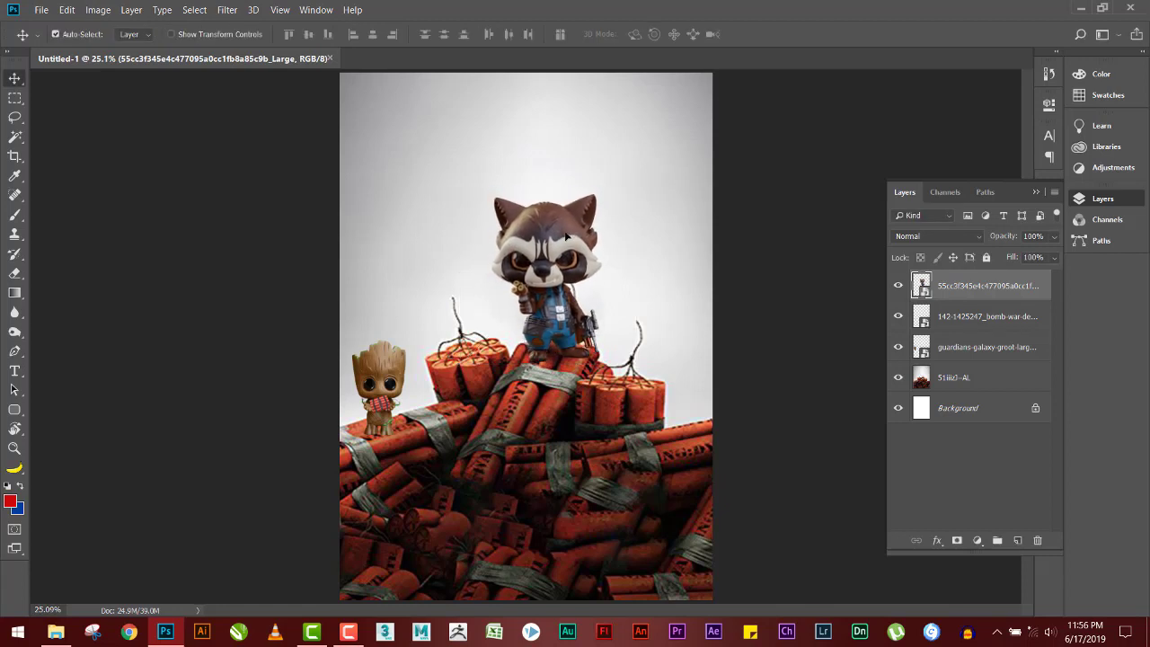
key("Up")
key("Up")
key("Up")
key("Right")
key("Right")
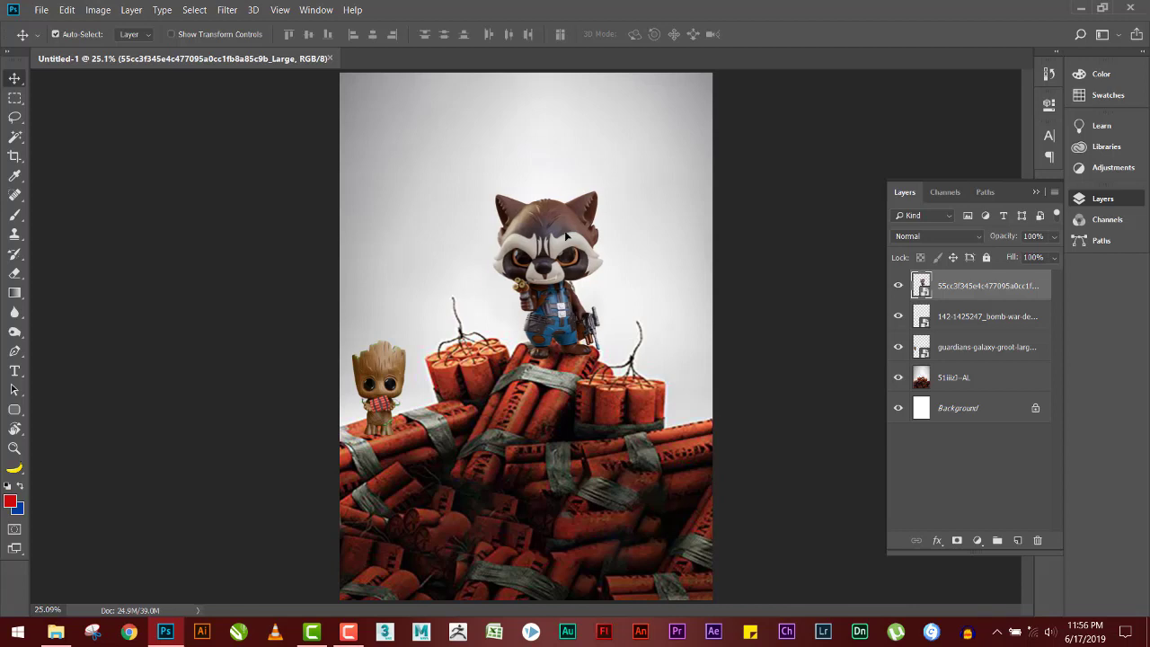
key("Right")
key("Right")
key("Right")
key("Left")
key("Left")
key("Left")
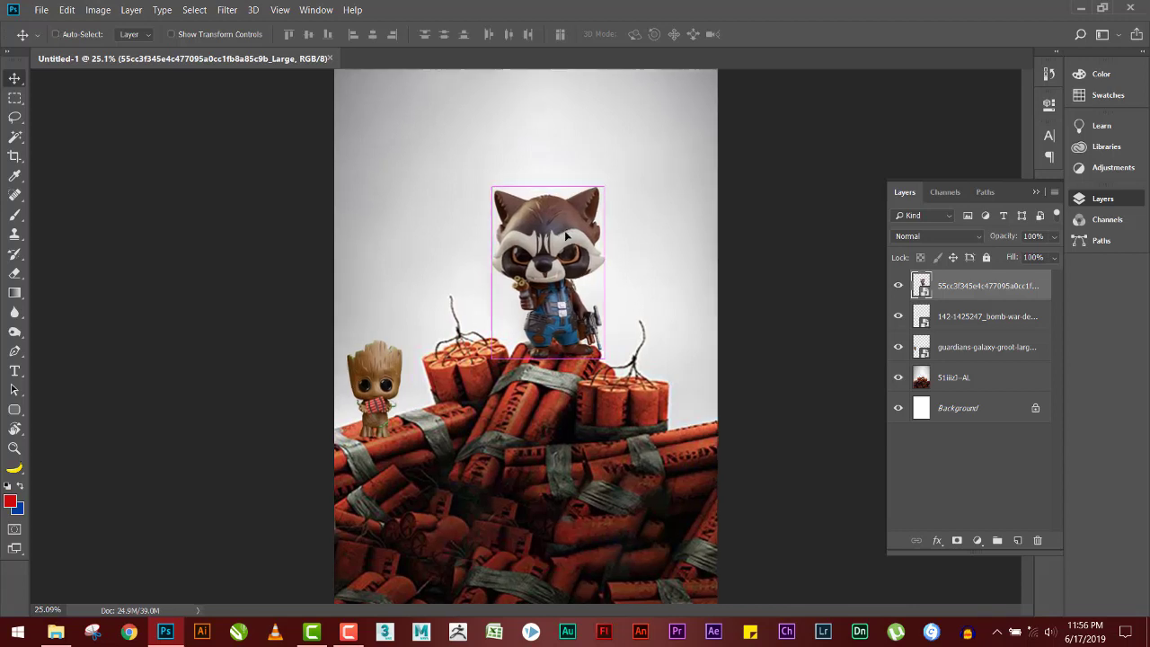
key("ctrl+plus")
key("ctrl")
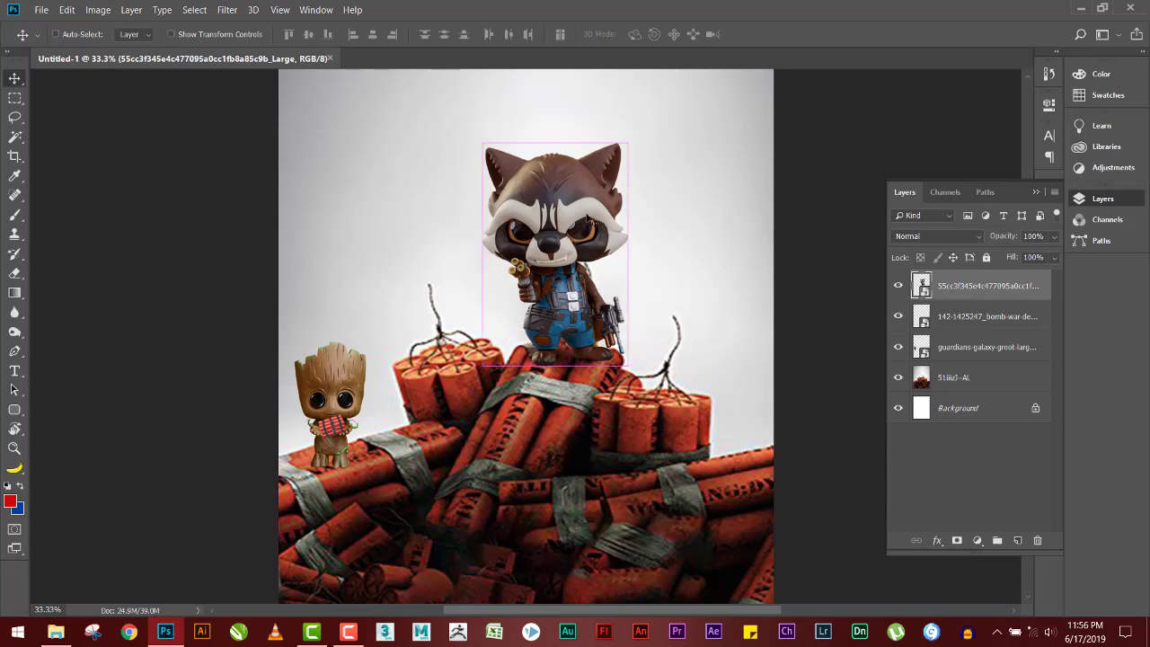
key("ctrl+minus")
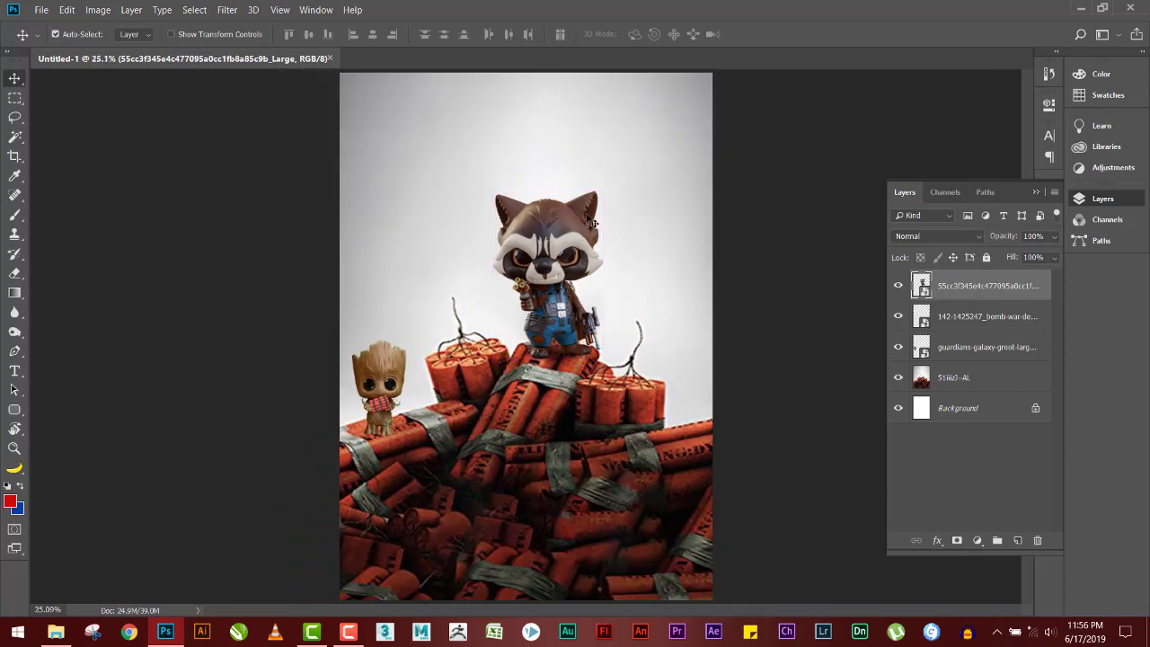
Step: Bring the old tree photo in from the folder and start enlarging it on the left
key("alt+Tab")
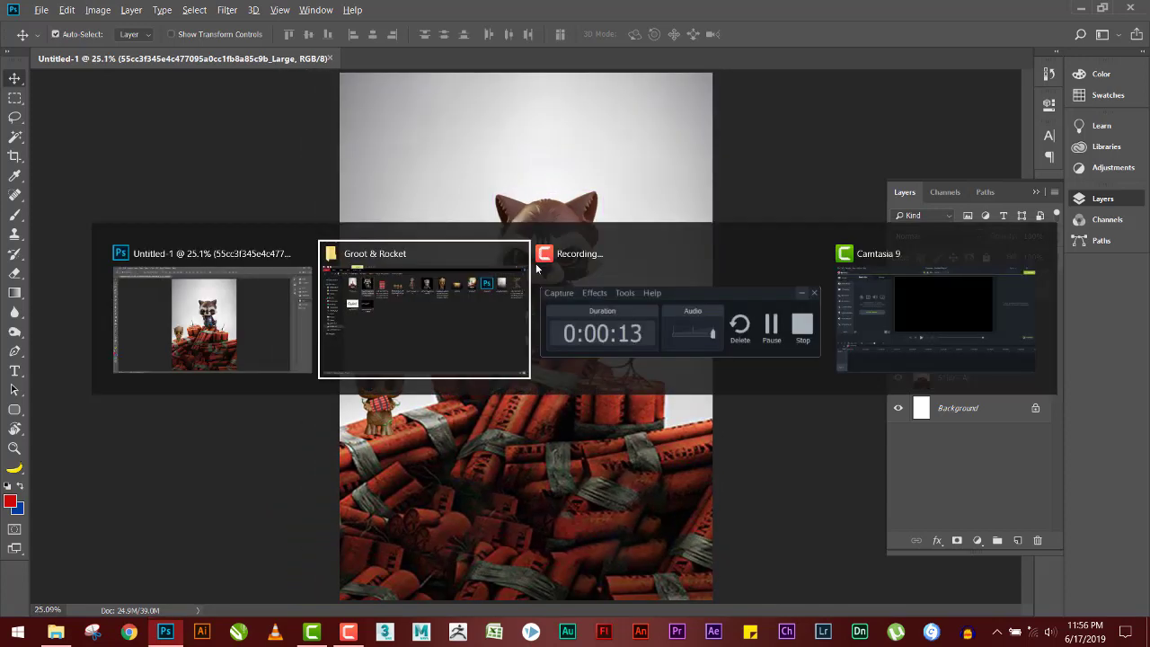
key("alt+Tab")
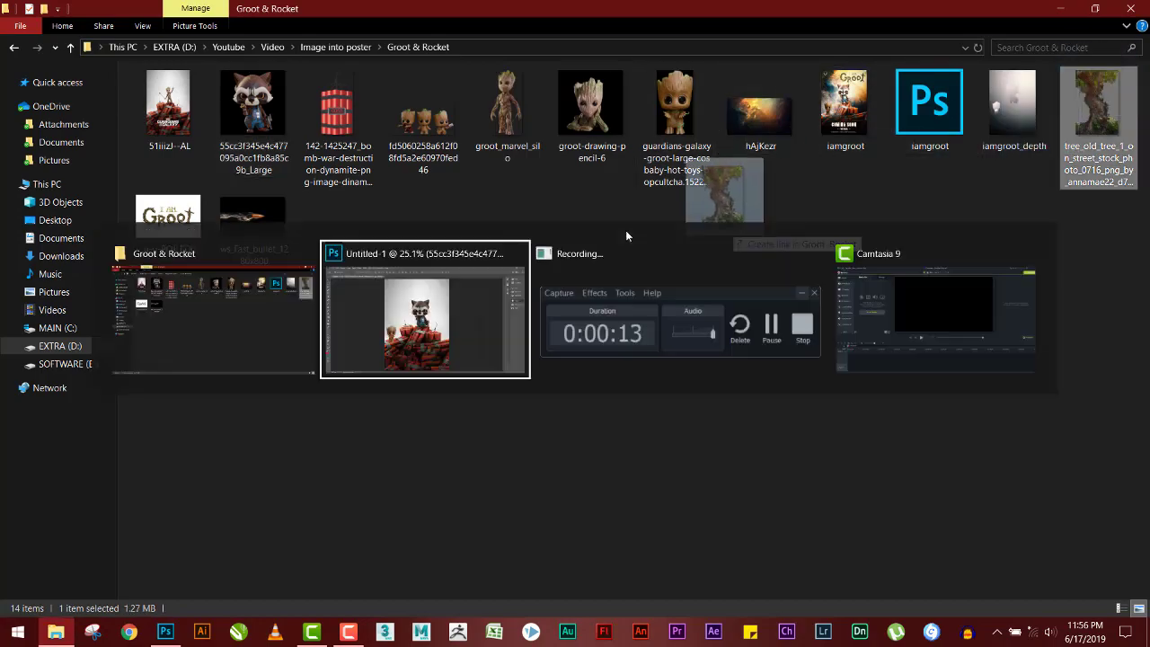
mouse_move(1110, 108)
left_mouse_down()
mouse_move(485, 252)
mouse_move(378, 95)
mouse_move(359, 95)
left_mouse_up()
mouse_move(496, 226)
left_mouse_down()
mouse_move(419, 225)
mouse_move(390, 187)
left_mouse_up()
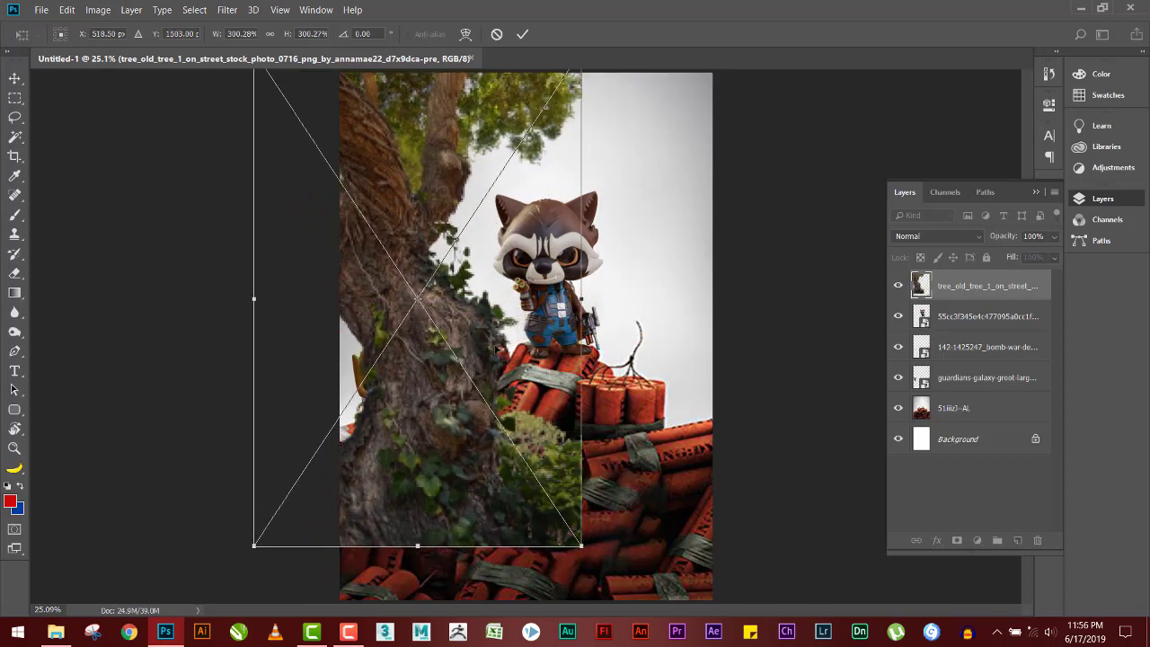
Step: Commit the enlarged tree and reorder it to sit just above the dynamite pile photo
key("Return")
key("ctrl+bracketleft")
key("ctrl+bracketleft")
key("ctrl+bracketleft")
key("ctrl+bracketleft")
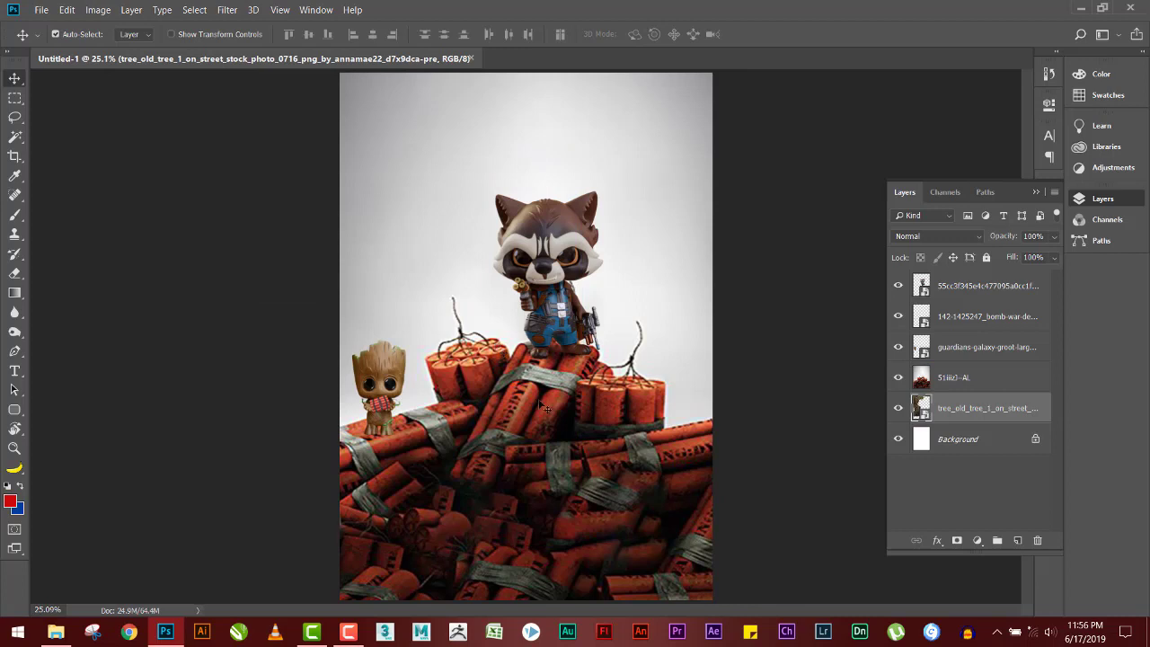
key("ctrl+bracketright")
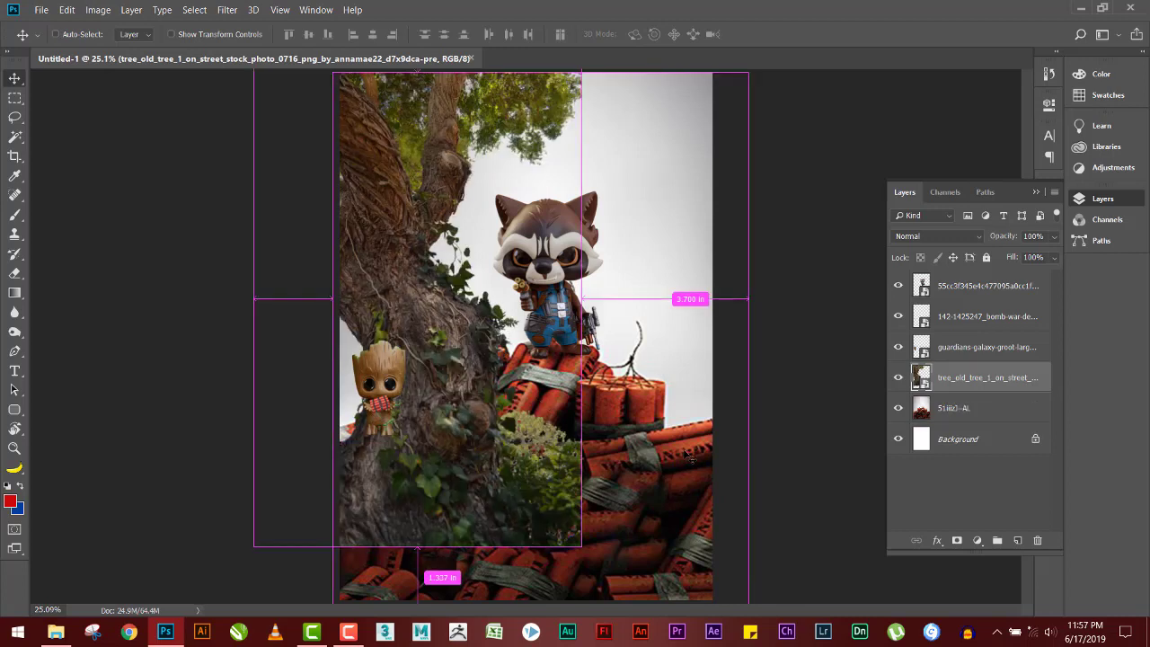
Step: Hide the tree, quick-select the dynamite pile, copy it to Layer 1 and drag the tree beneath it
left_click(952, 408)
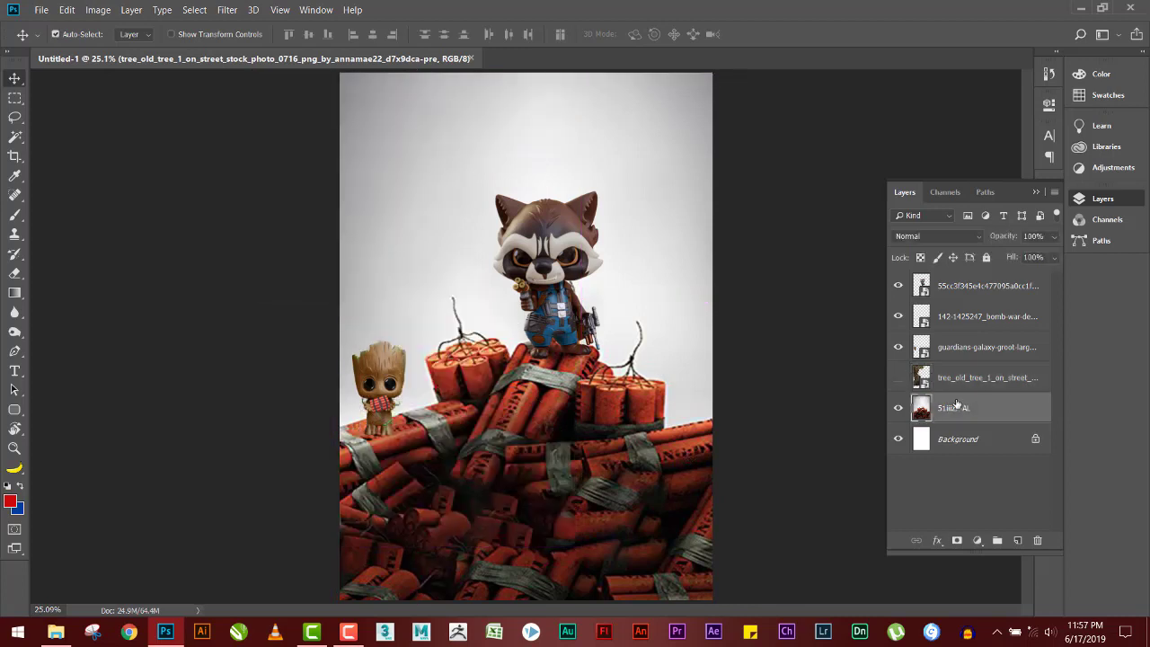
key("w")
left_click(544, 408)
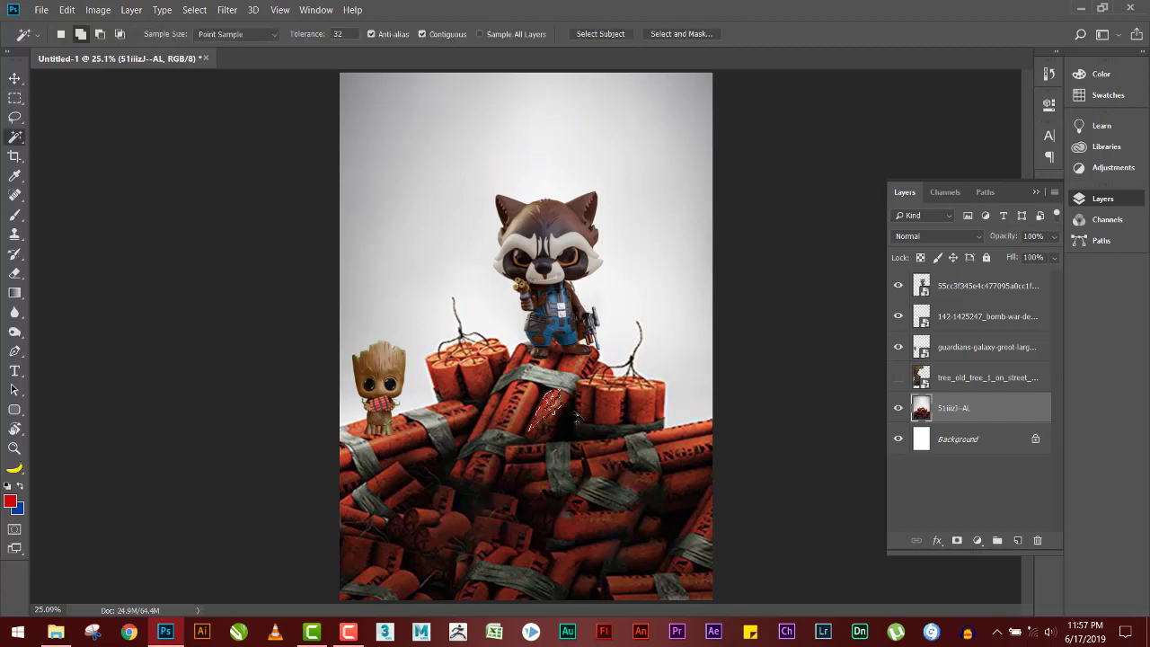
key("shift+w")
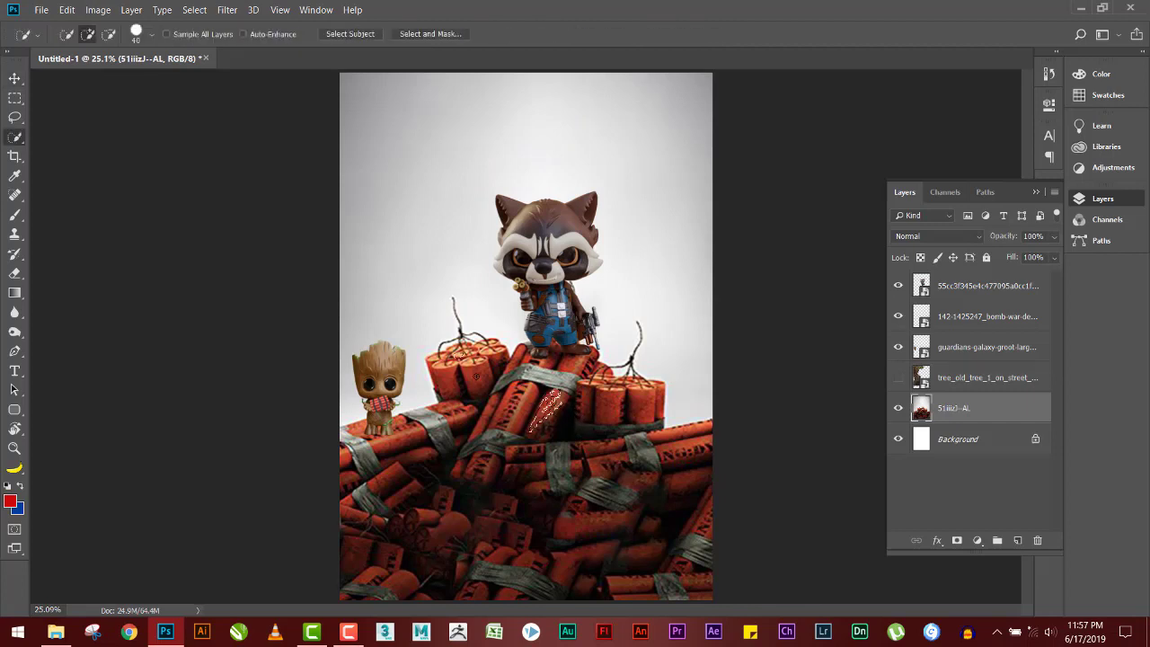
left_click_drag(476, 375, 498, 399)
key("bracketright")
key("bracketright")
key("bracketright")
key("bracketright")
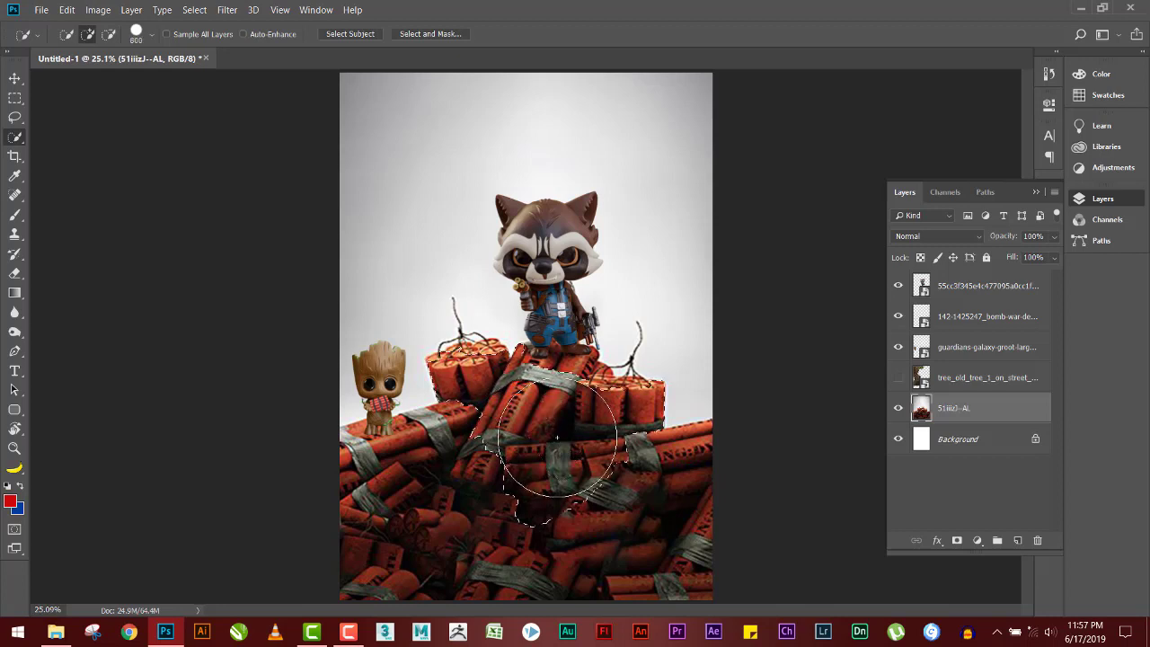
mouse_move(559, 444)
left_mouse_down()
mouse_move(508, 413)
mouse_move(449, 485)
mouse_move(377, 508)
mouse_move(559, 506)
mouse_move(633, 525)
left_mouse_up()
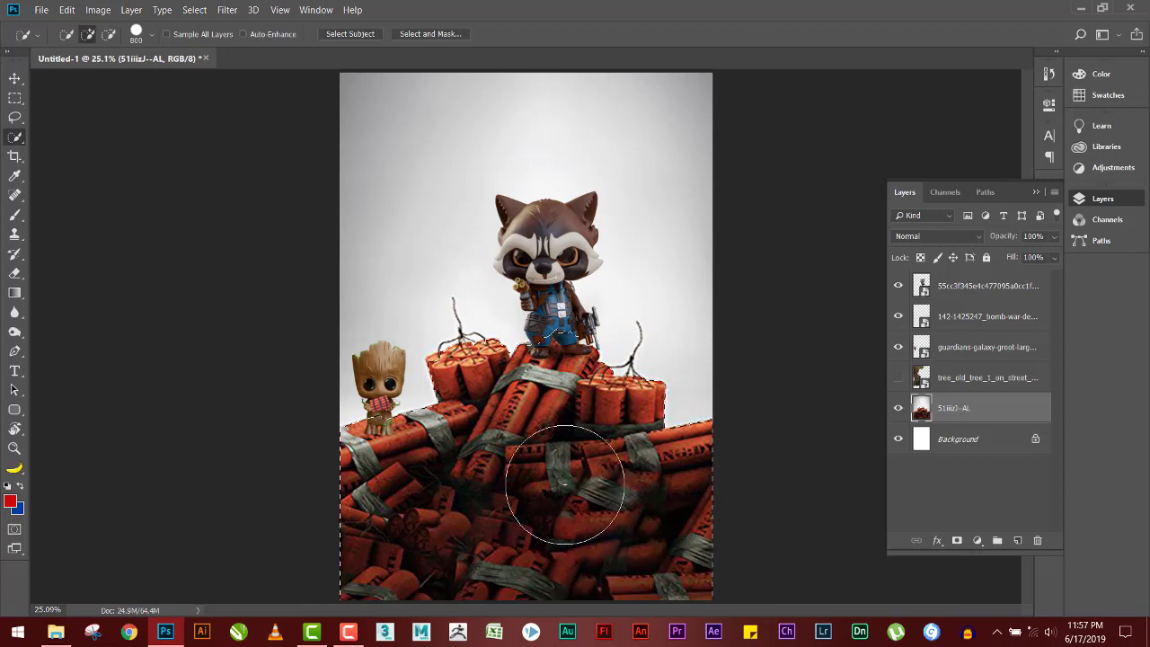
key("bracketleft")
key("bracketleft")
key("bracketleft")
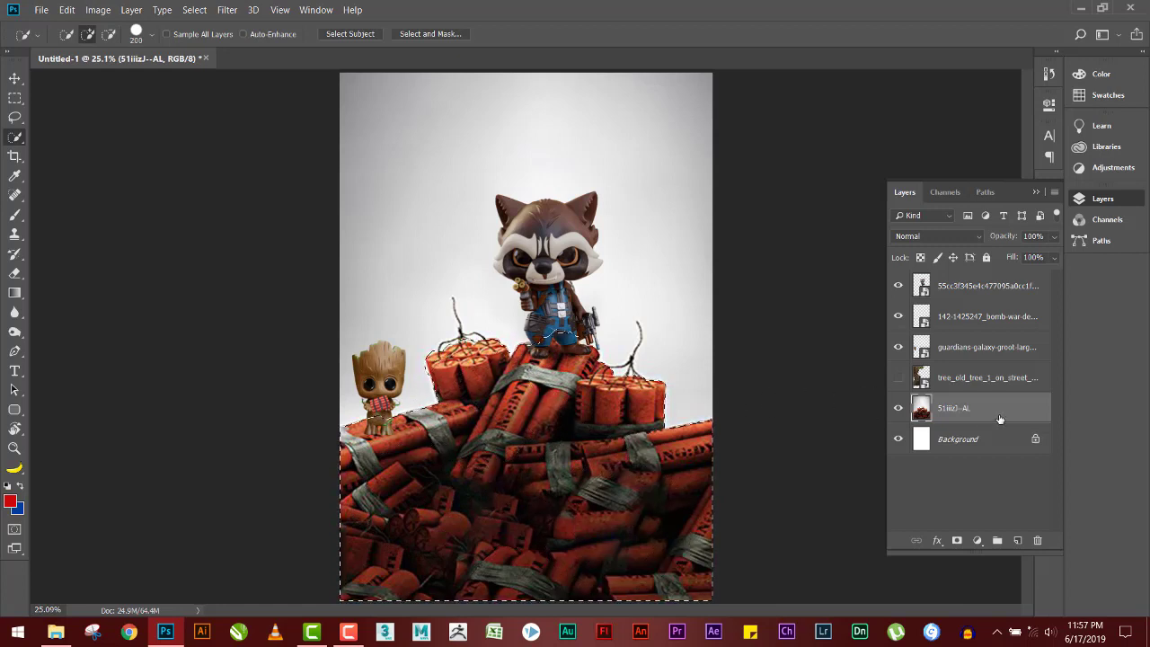
key("ctrl+j")
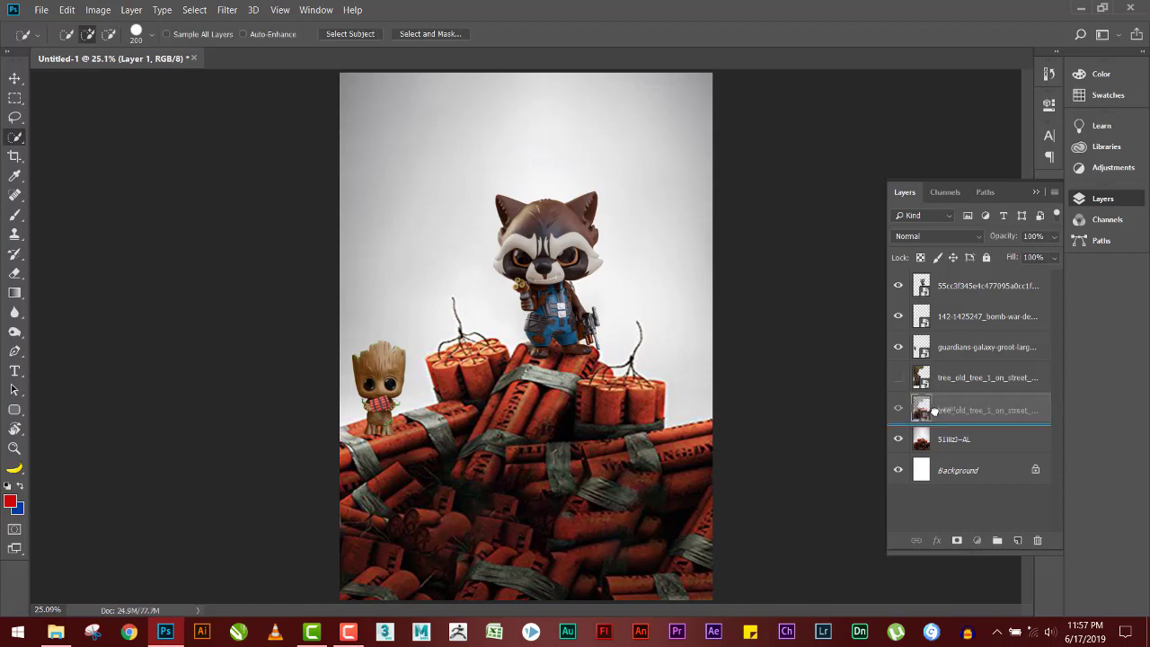
left_click_drag(933, 381, 920, 422)
Step: Show the tree layer, scale it about 300% and move it to the poster's left edge
left_click(898, 408)
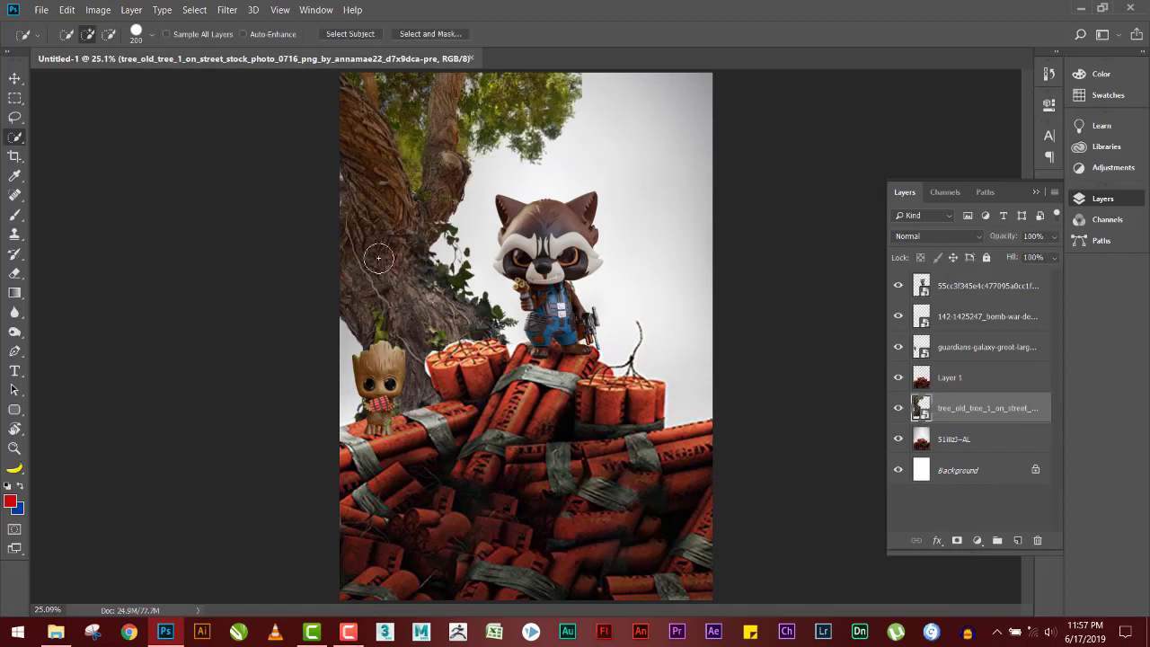
key("ctrl+t")
left_click_drag(249, 69, 206, 115)
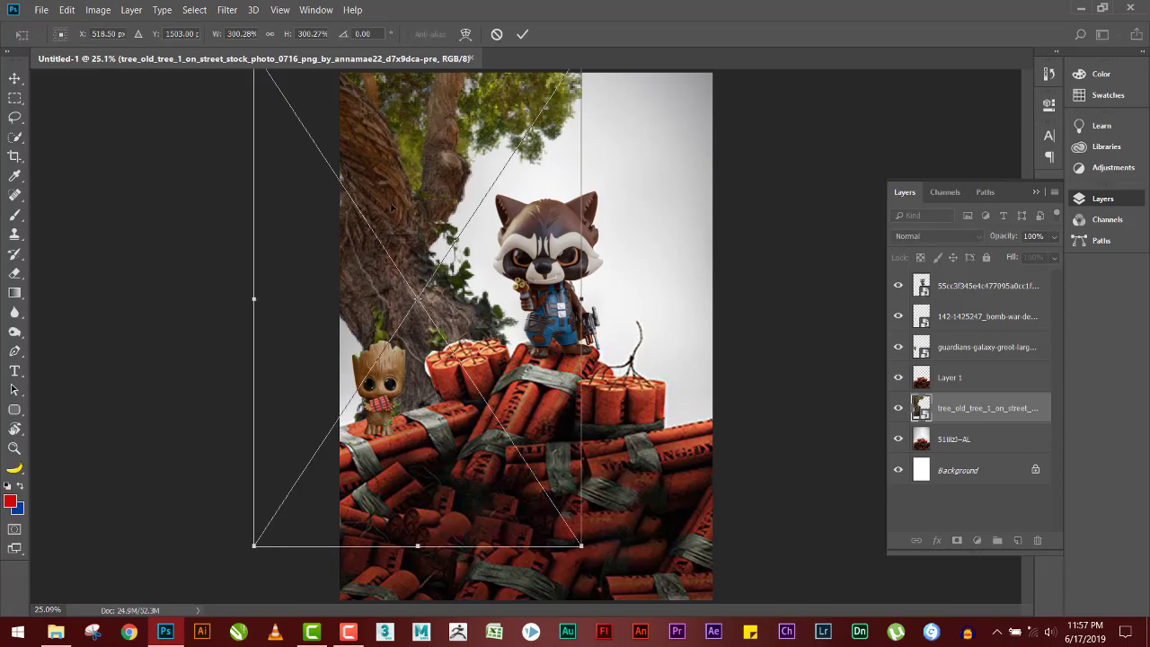
left_click_drag(349, 169, 310, 130)
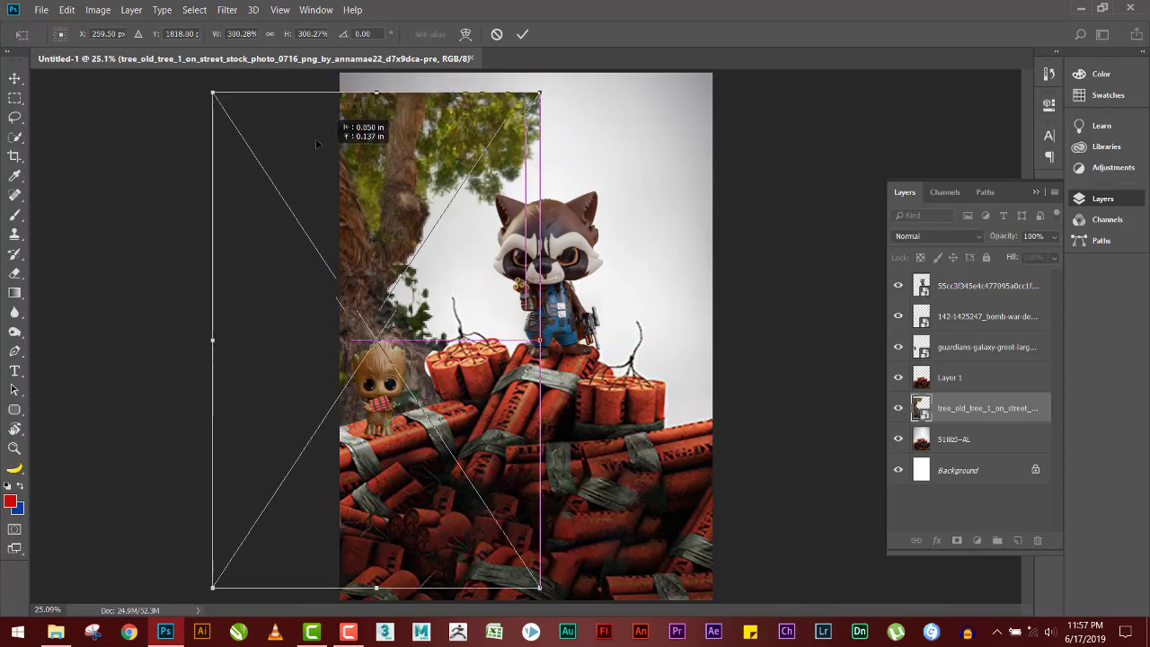
key("Return")
key("w")
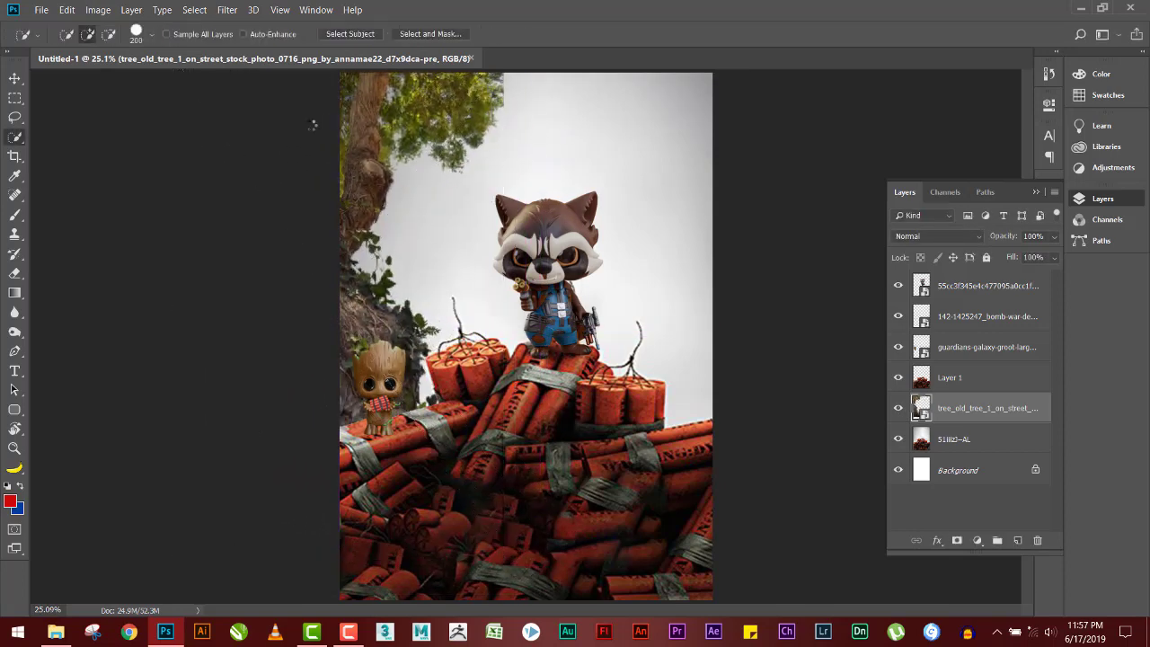
left_click(16, 79)
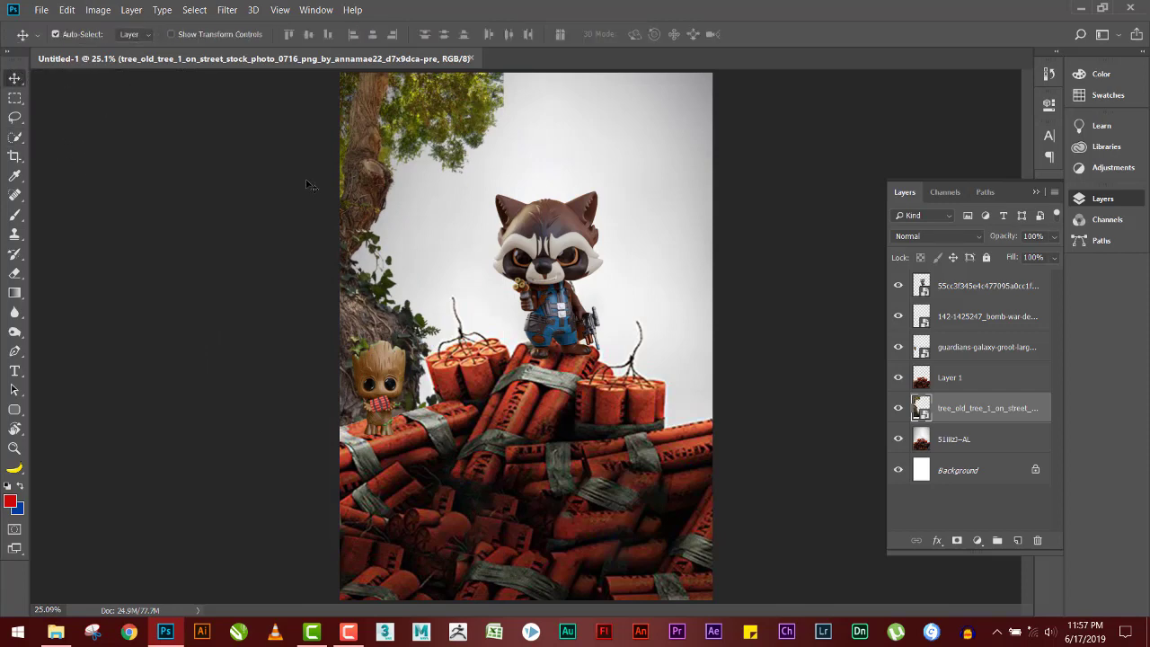
key("alt+Tab")
Step: Place the nebula image enlarged over the poster, move it below the tree, and add a new layer
left_click_drag(1107, 125, 654, 275)
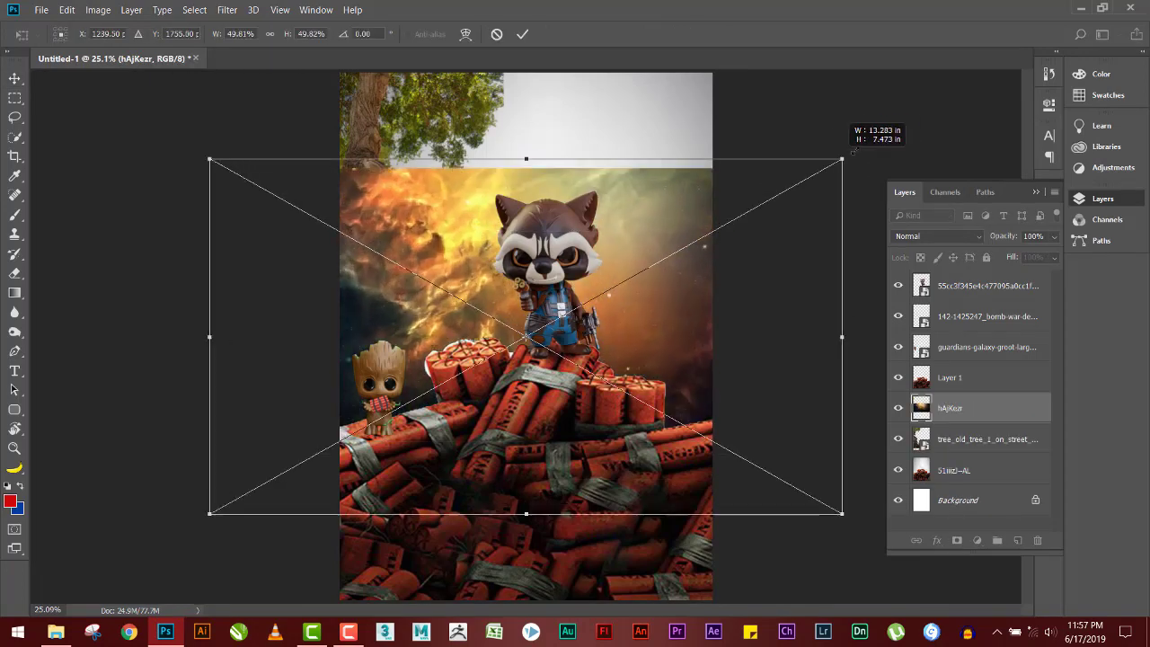
left_click_drag(712, 231, 836, 71)
mouse_move(558, 271)
left_mouse_down()
mouse_move(638, 158)
mouse_move(647, 170)
left_mouse_up()
key("Return")
left_click_drag(949, 407, 976, 454)
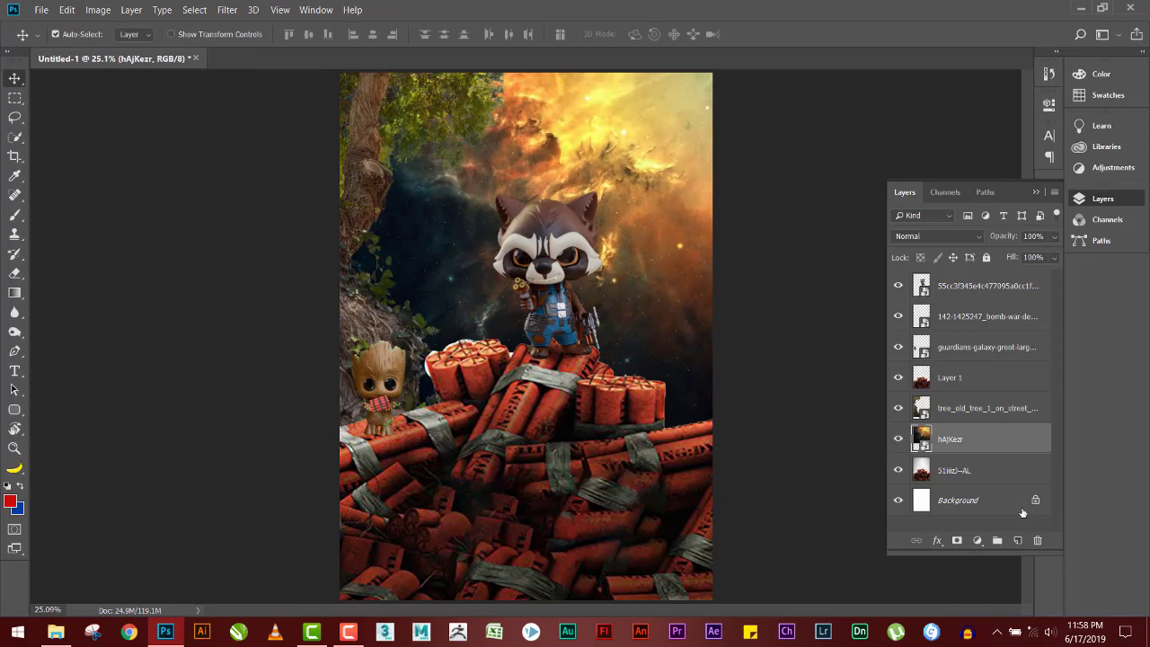
left_click(1017, 540)
Step: Paint a soft pale glow behind the raccoon's head using light grey sampled from its fur
key("b")
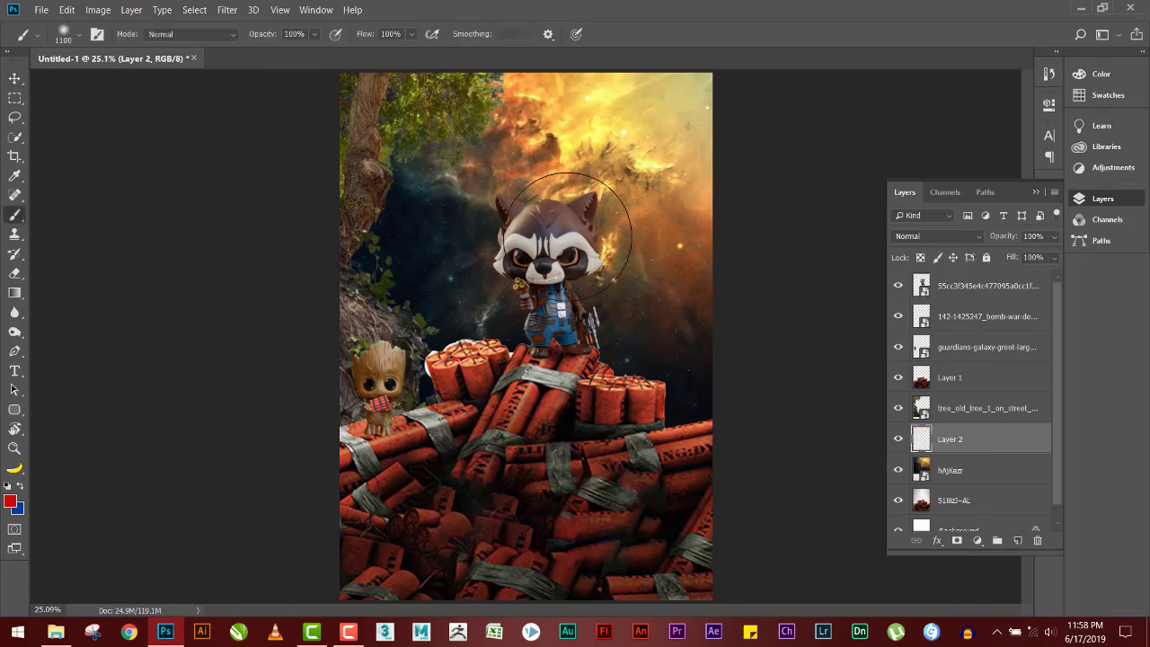
key("bracketright")
key("bracketright")
key("bracketright")
left_click(554, 274)
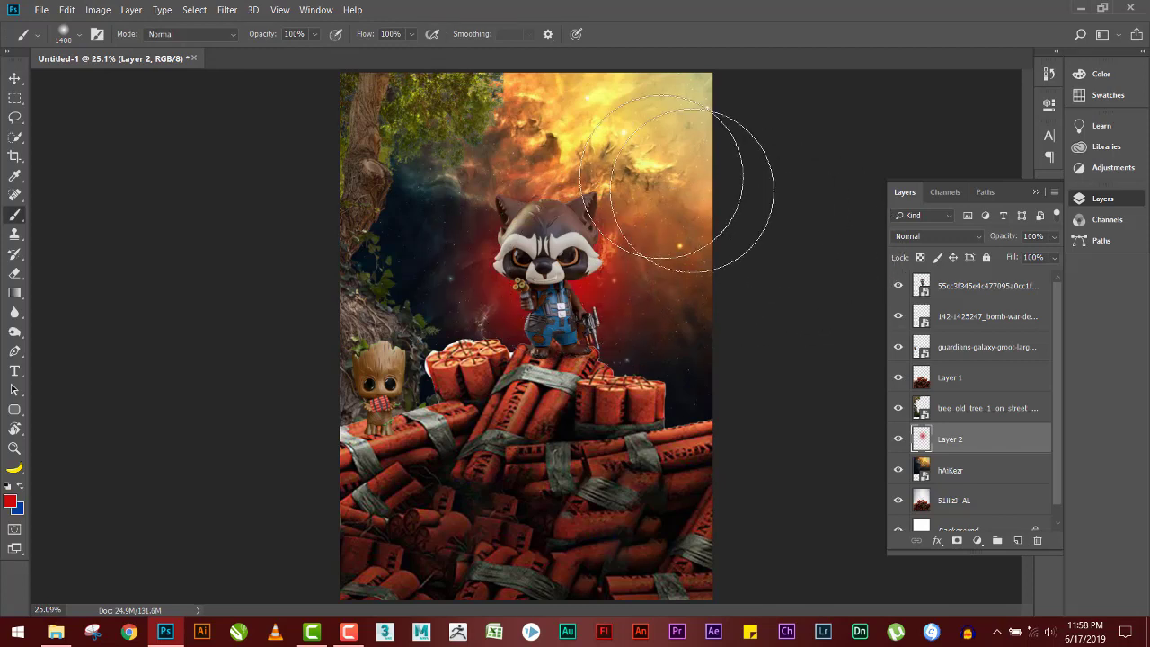
key("ctrl+z")
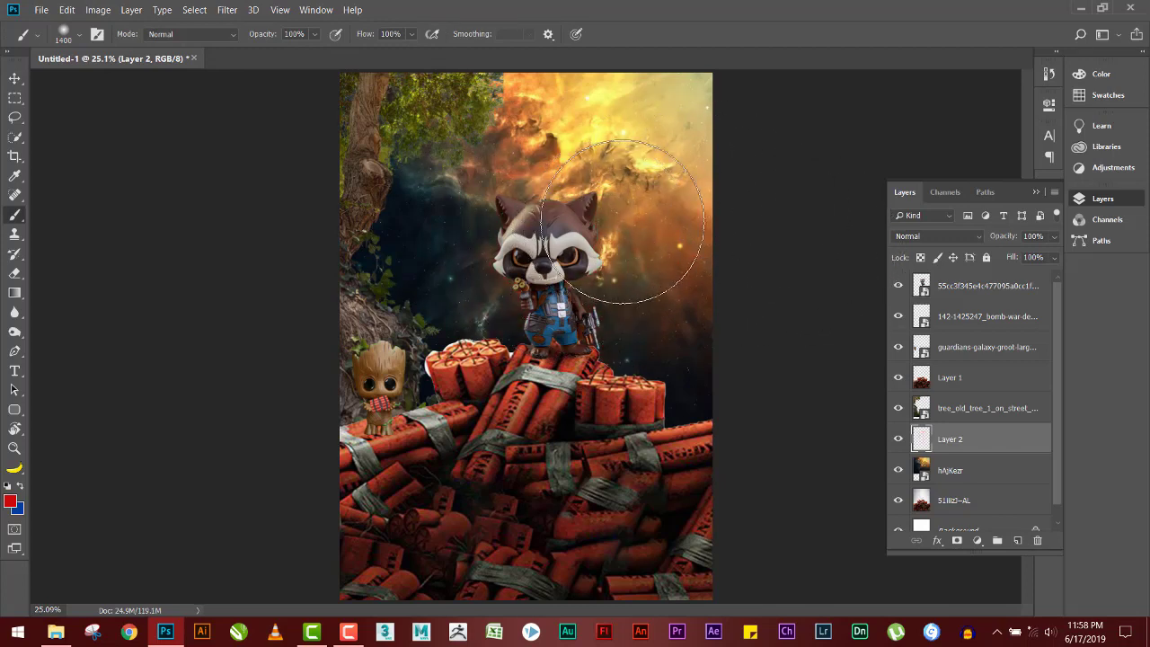
key("i")
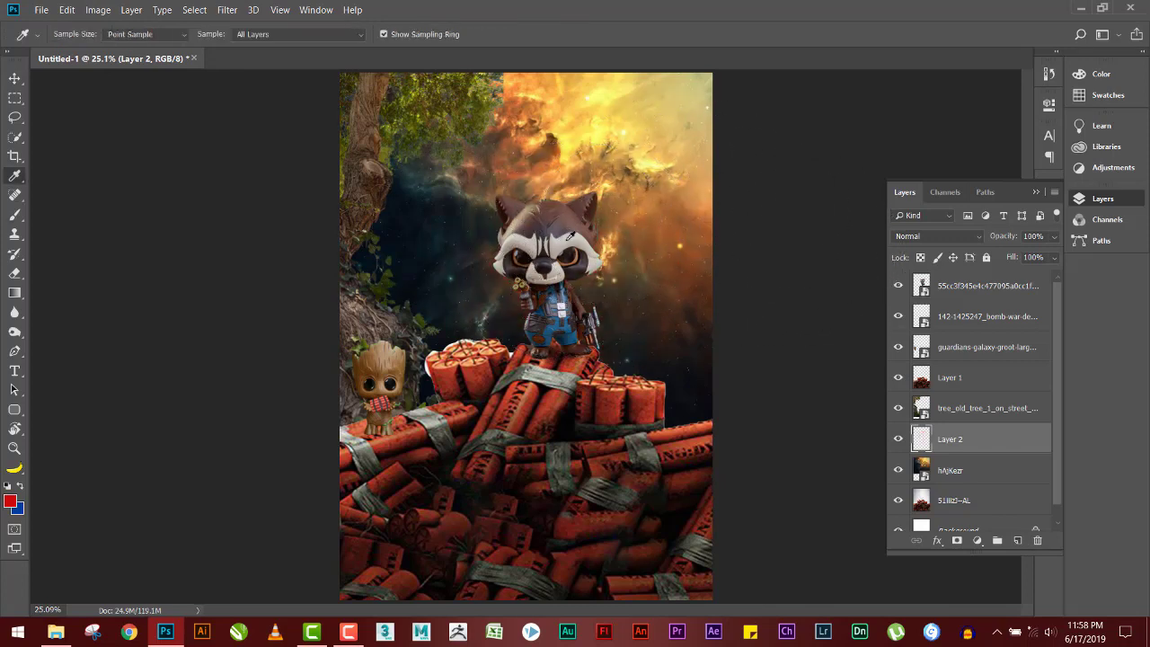
left_click(567, 239)
key("b")
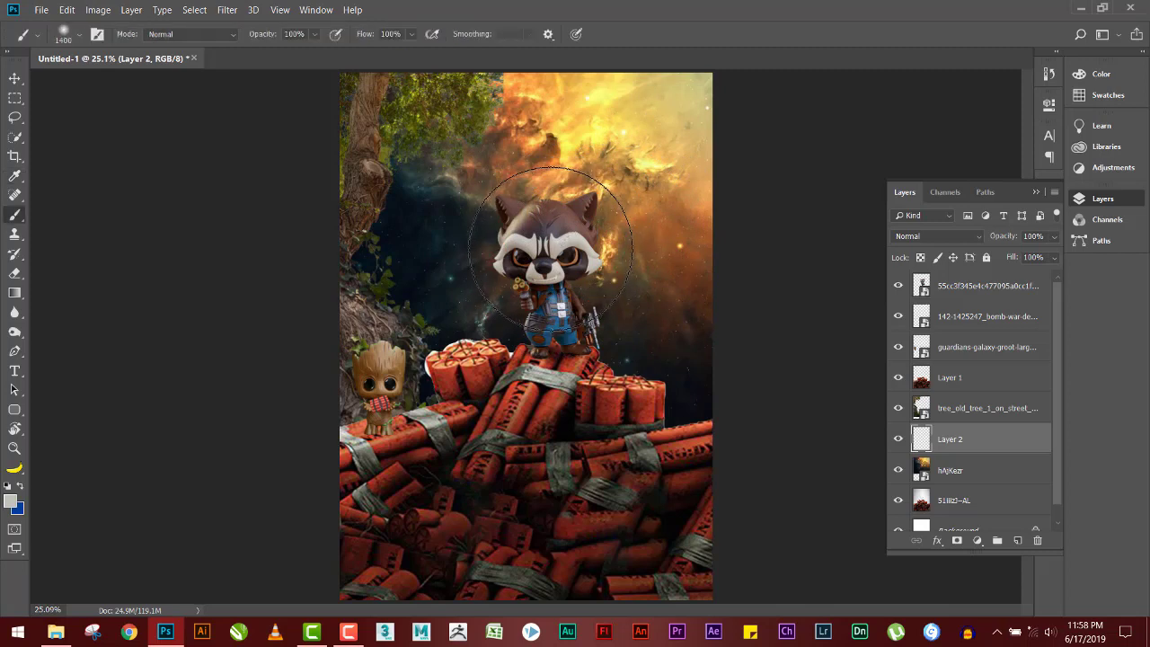
left_click(548, 247)
Step: Stretch the glow downward, reduce the brush size, and add an empty layer above it
key("ctrl+t")
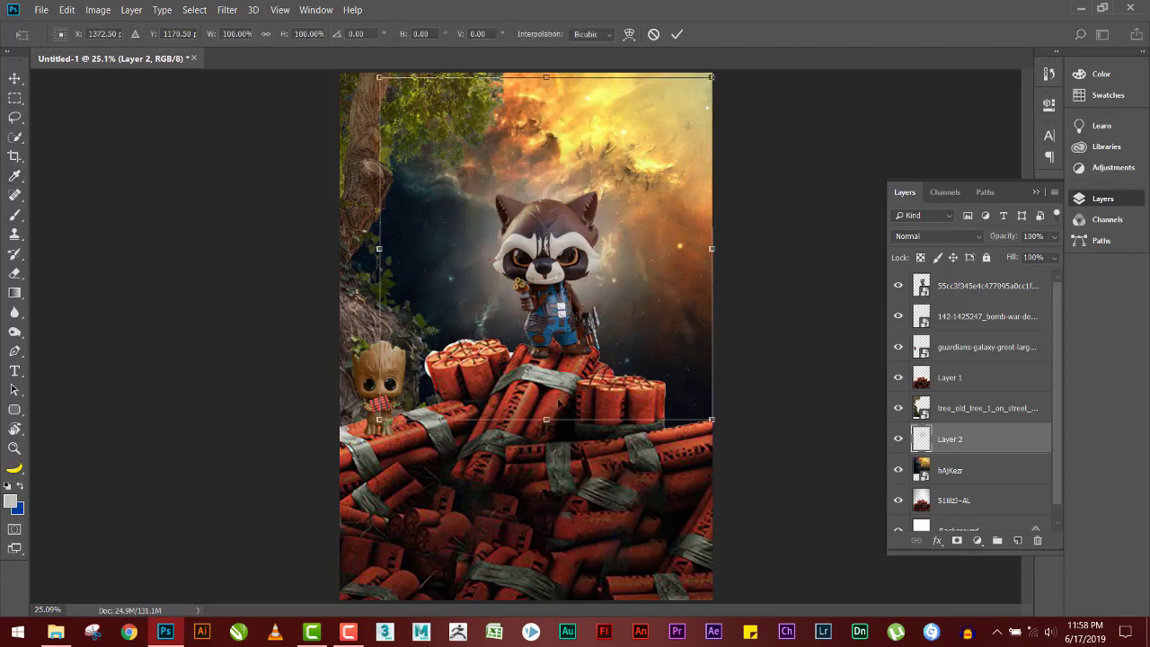
left_click_drag(545, 419, 546, 485)
key("Return")
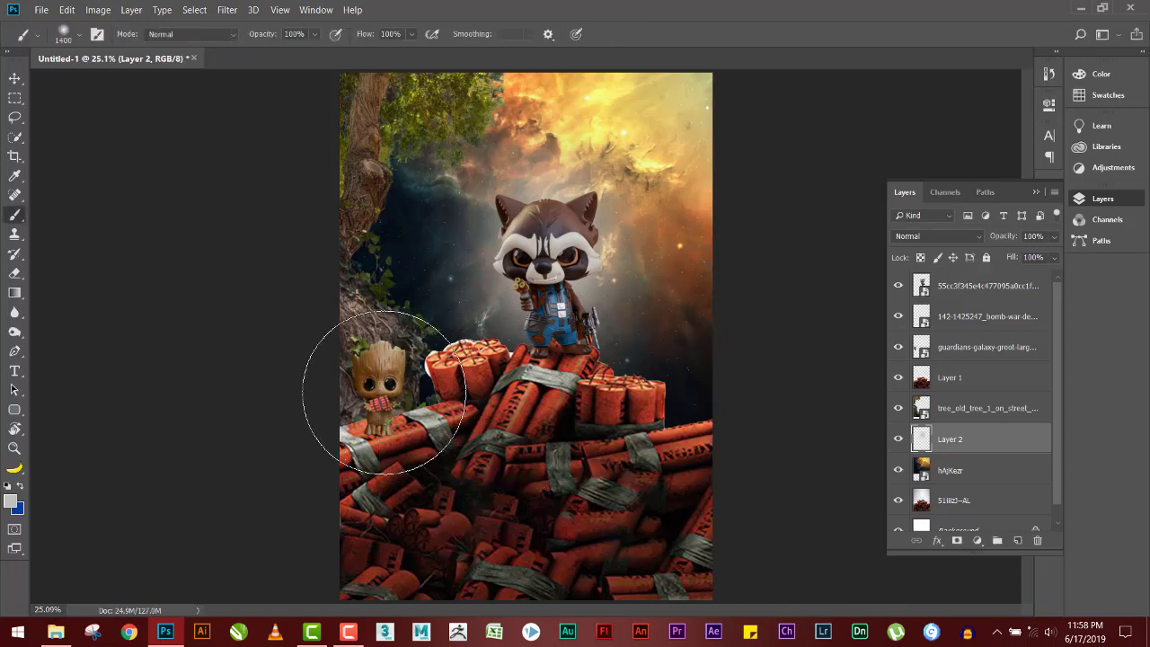
key("bracketleft")
key("bracketleft")
key("bracketleft")
key("bracketleft")
key("bracketleft")
key("bracketleft")
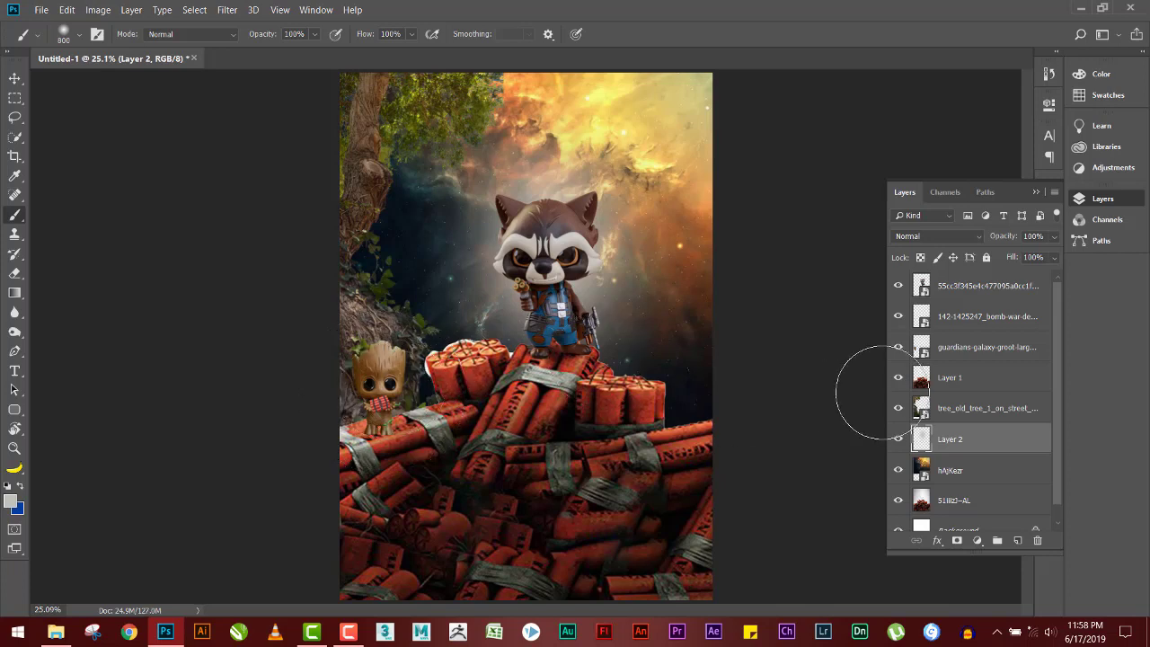
left_click(1017, 540)
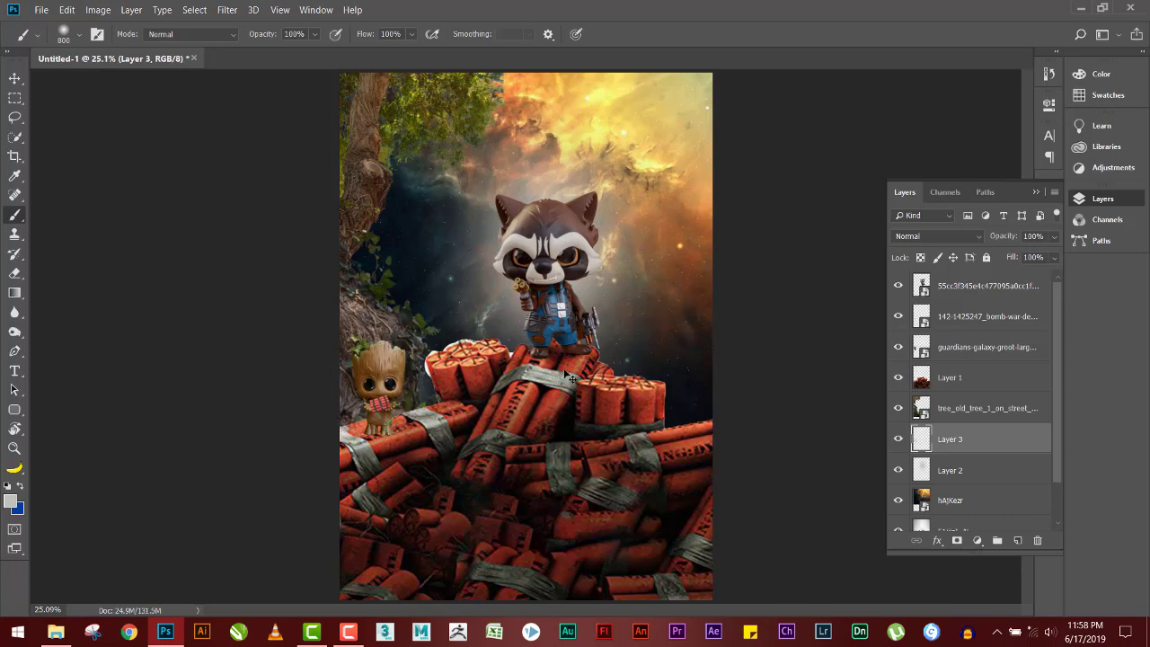
Step: Place Layer 3 just beneath Groot and enlarge the haze to about 123%, nudged slightly right
key("ctrl+bracketright")
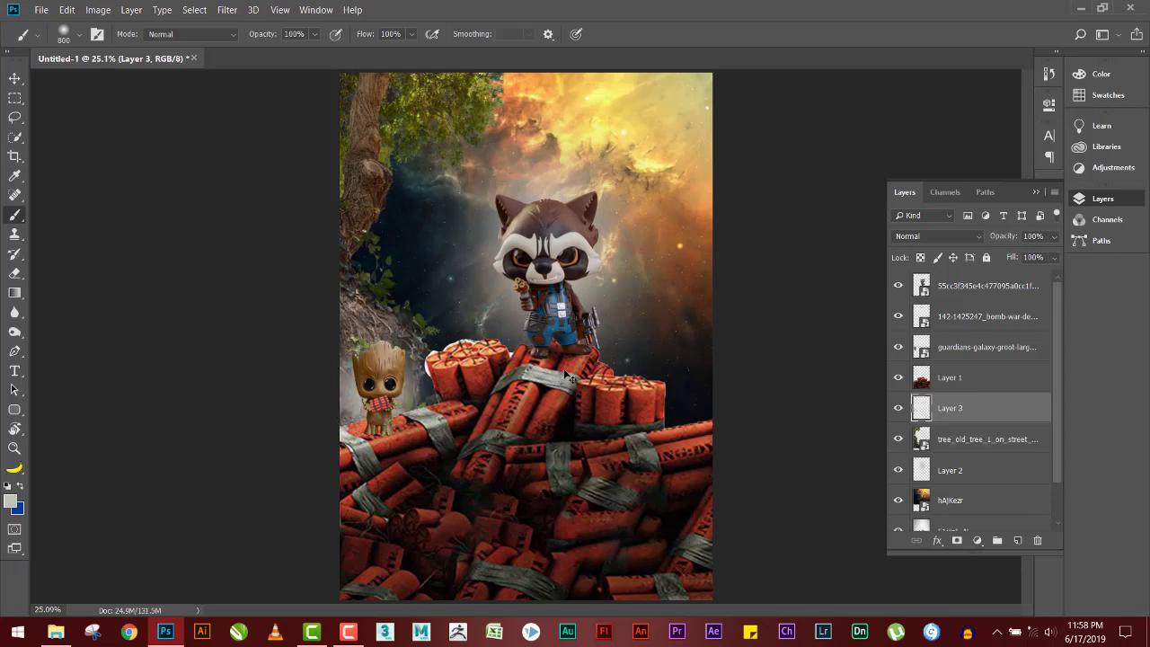
key("ctrl+bracketright")
key("ctrl+bracketright")
key("ctrl+bracketleft")
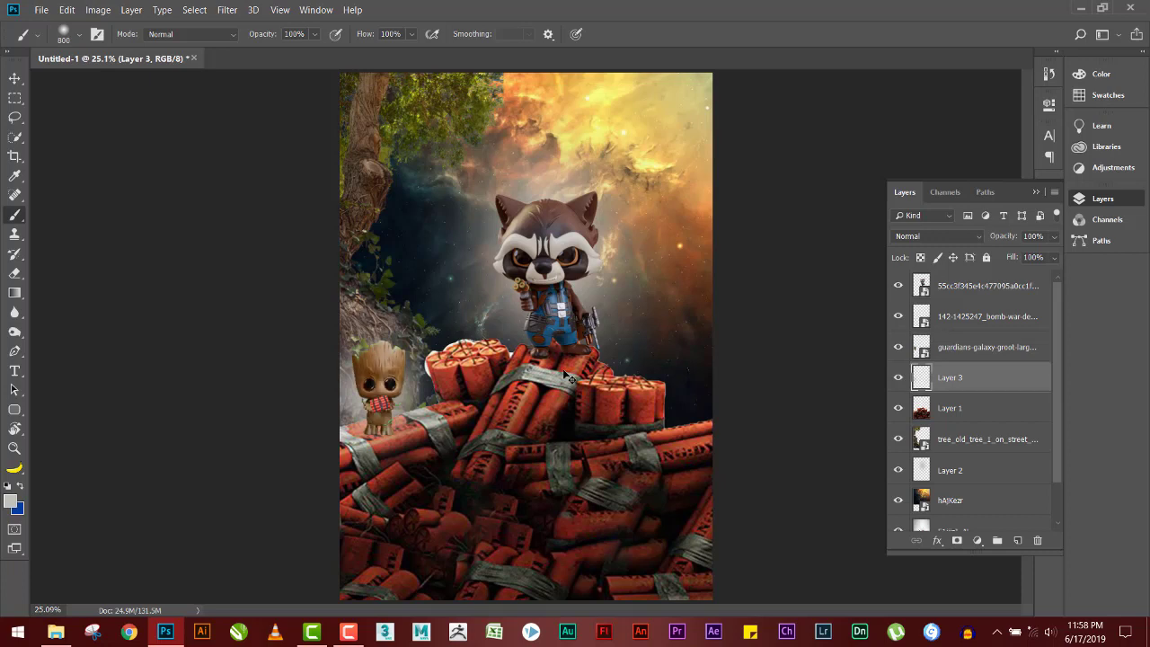
key("ctrl+t")
left_click_drag(472, 293, 484, 267)
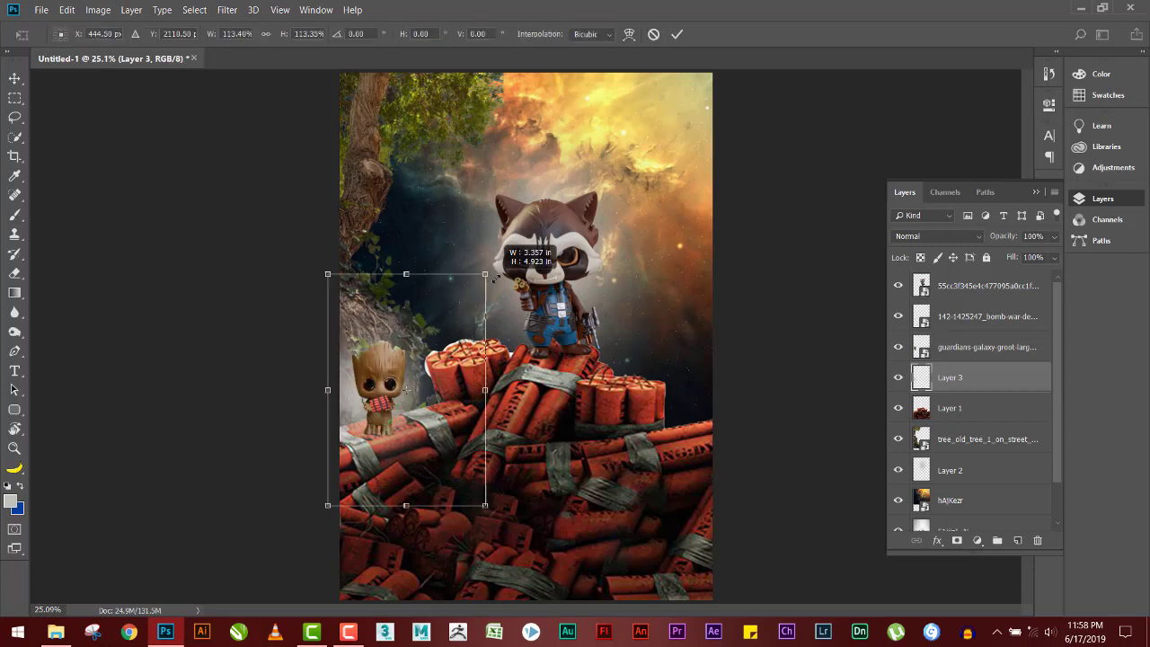
left_click_drag(436, 370, 444, 377)
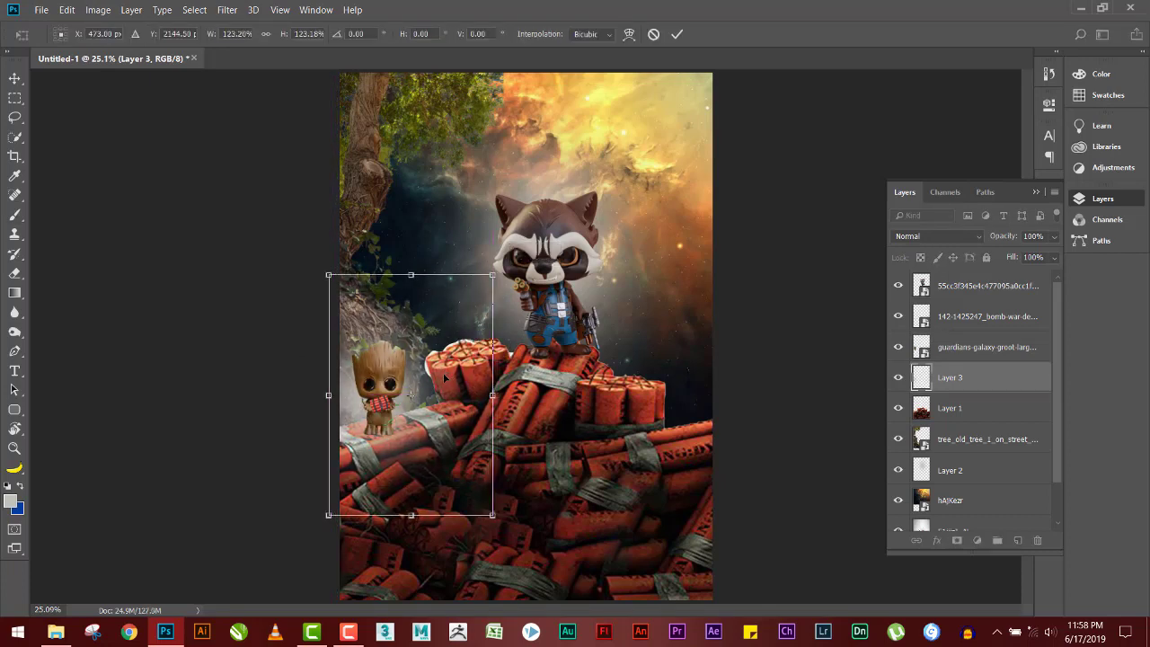
key("Return")
key("b")
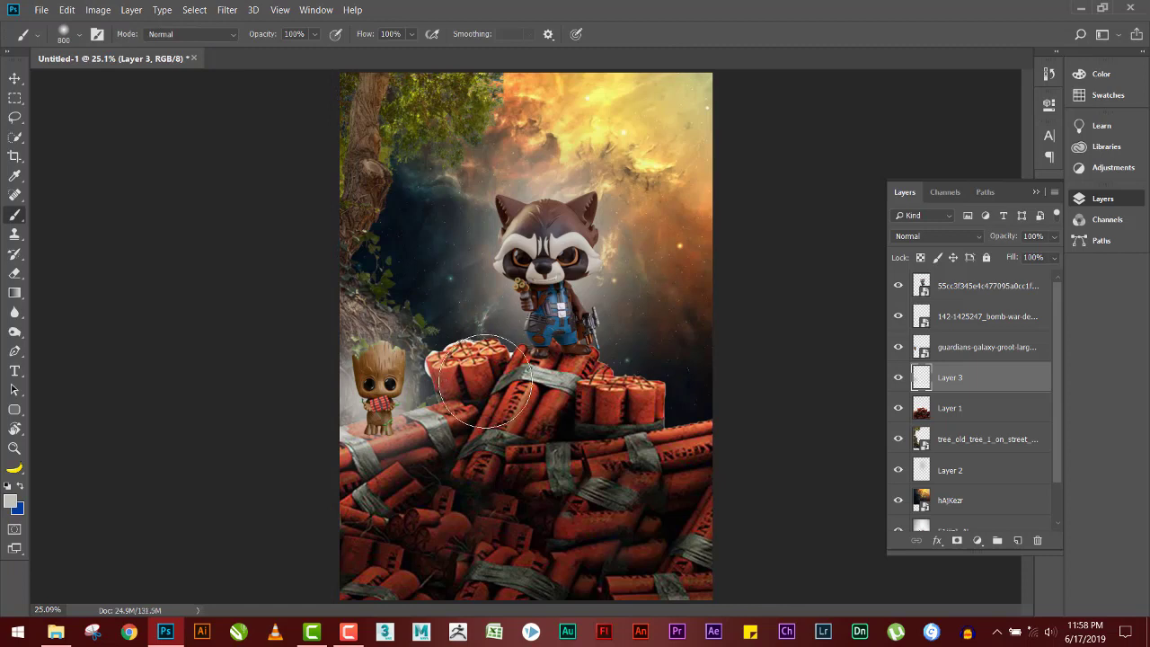
Step: Add a new top layer filled with a radial white-to-black gradient from the poster centre
left_click(15, 78)
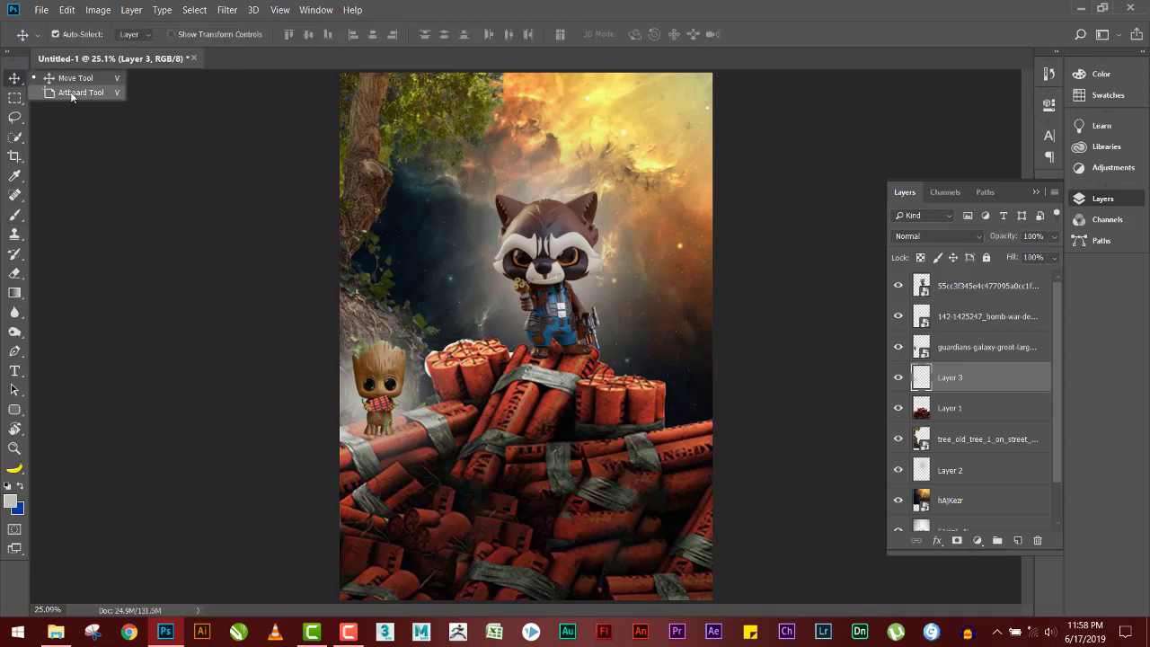
left_click(954, 287)
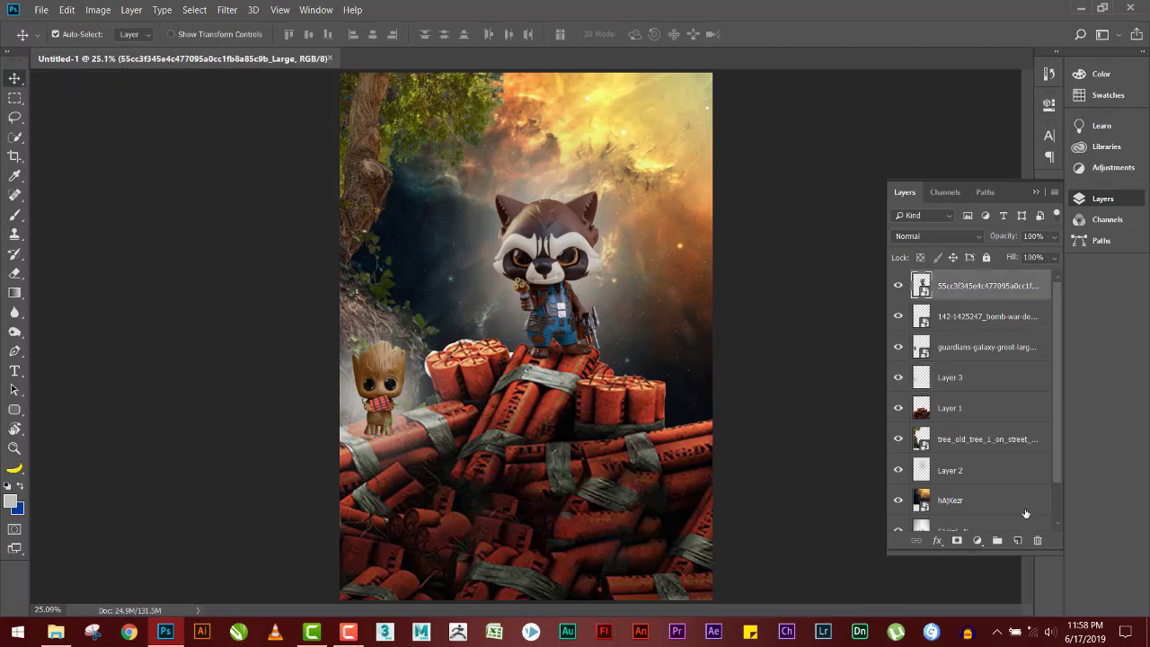
left_click(1020, 539)
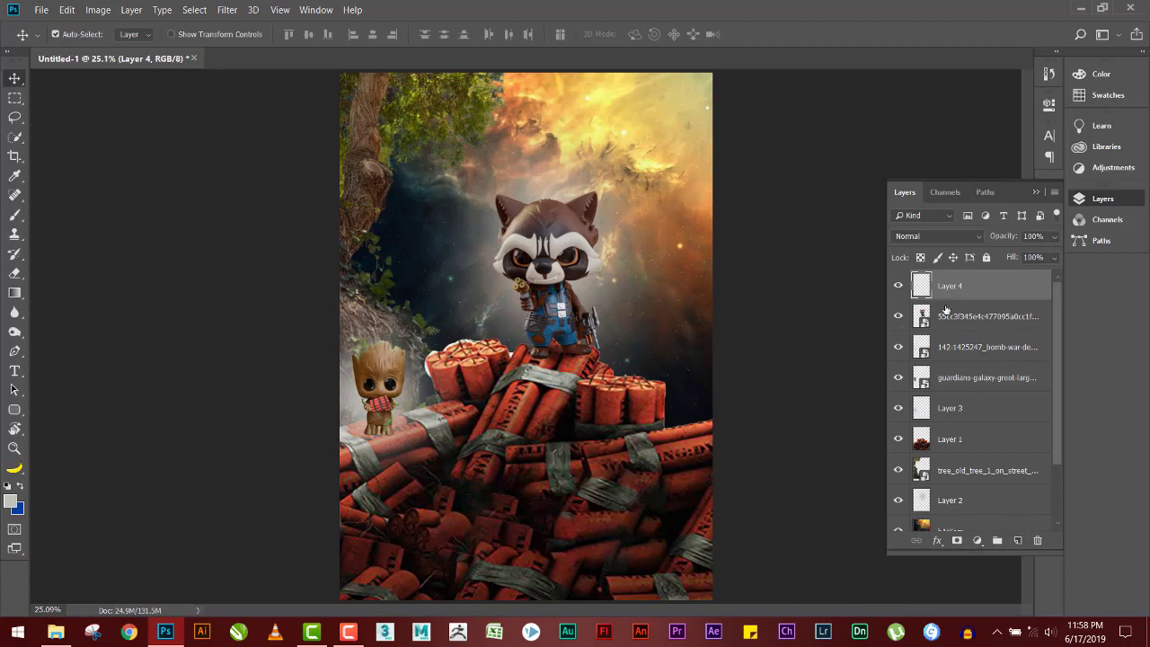
key("g")
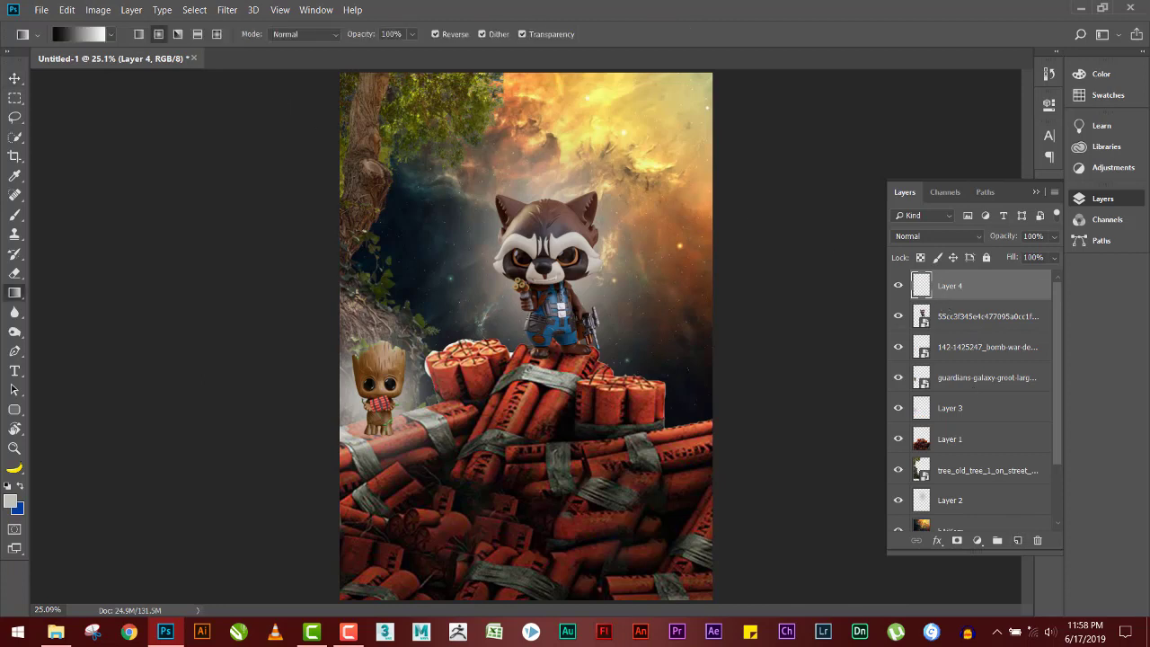
left_click_drag(539, 311, 287, 316)
left_click_drag(534, 308, 87, 303)
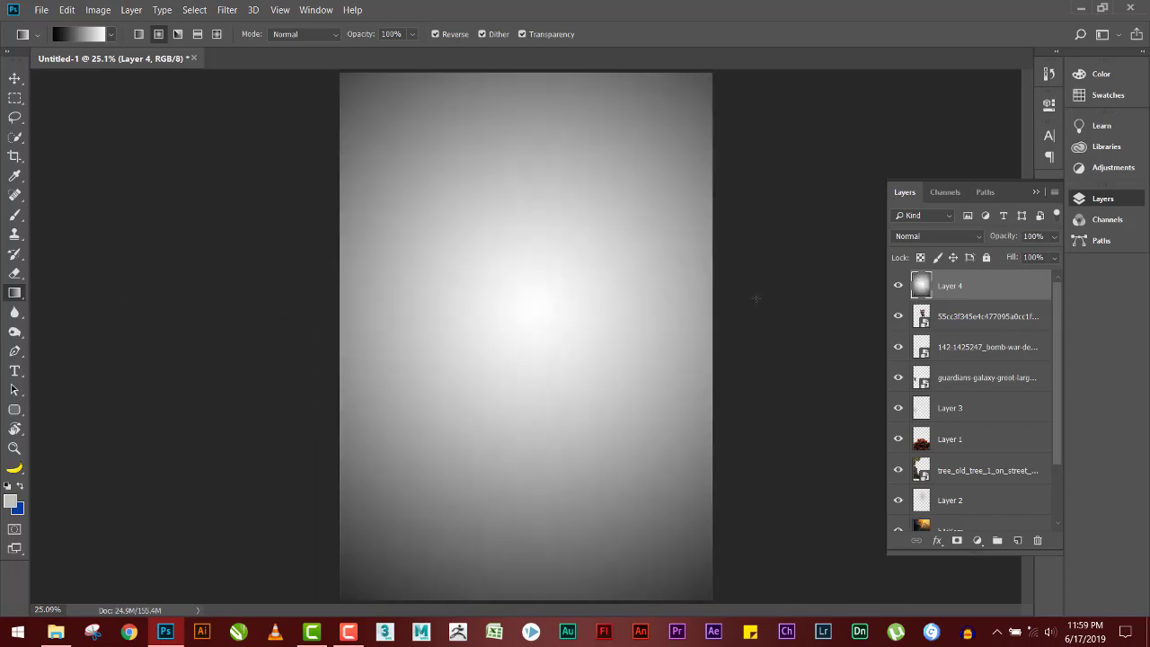
Step: Set Layer 4's blend mode to Overlay
left_click(923, 237)
scroll(926, 241, "down", 2)
scroll(926, 241, "down", 2)
scroll(926, 240, "down", 3)
scroll(926, 241, "down", 1)
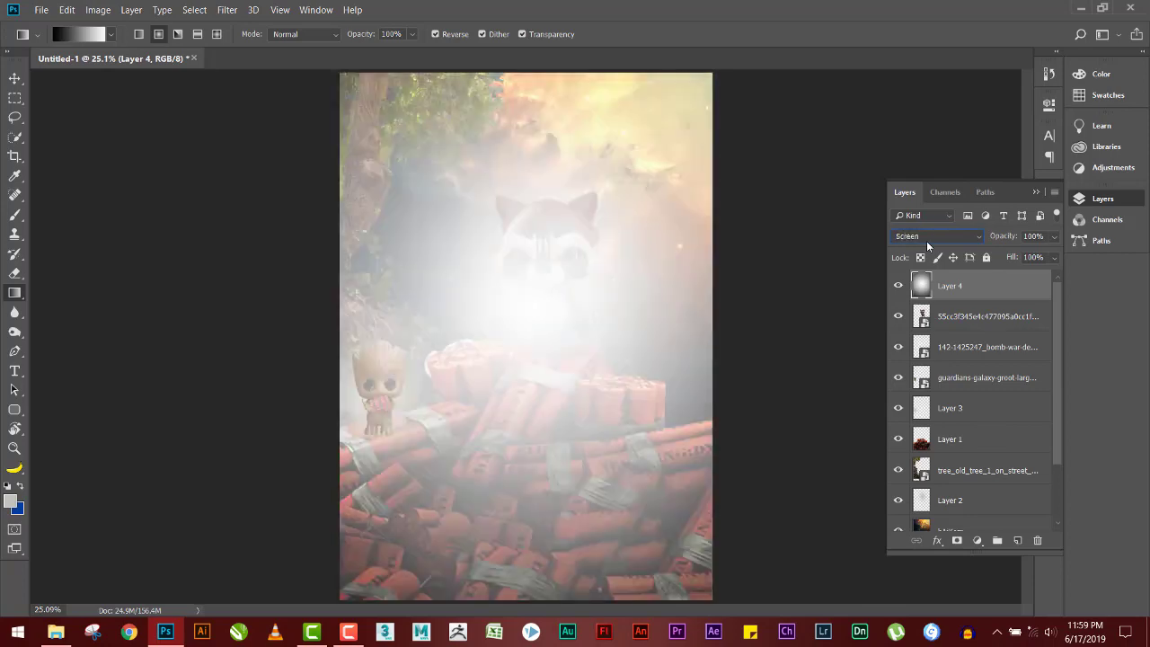
scroll(926, 241, "down", 2)
scroll(926, 241, "down", 2)
scroll(926, 240, "down", 1)
scroll(926, 240, "down", 1)
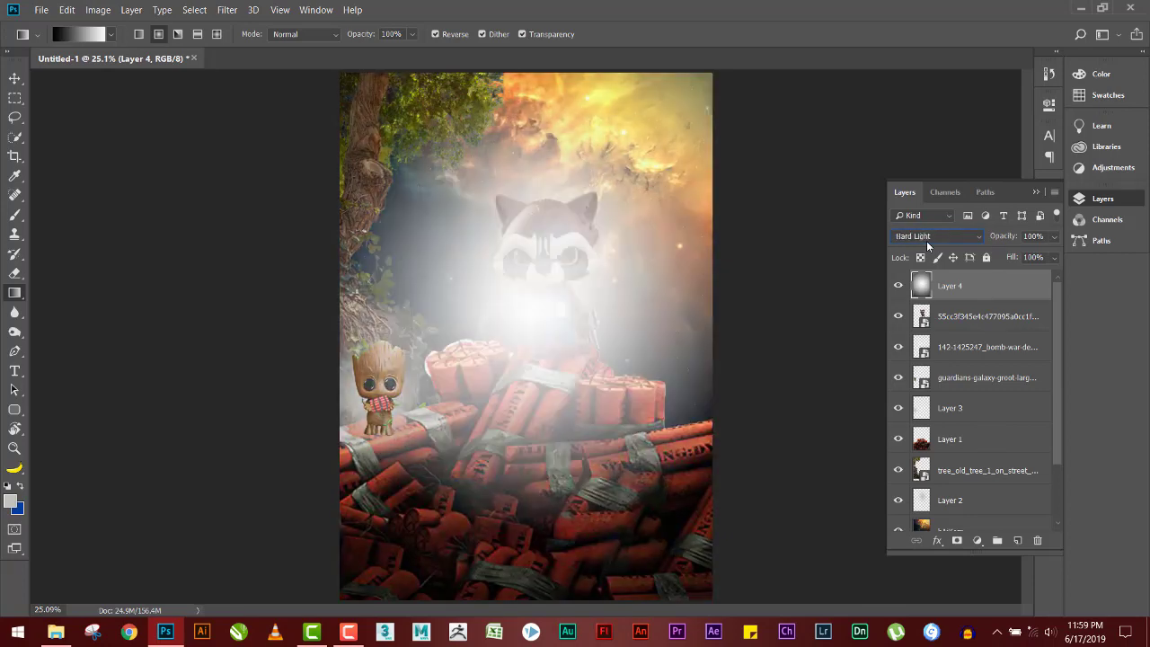
scroll(928, 241, "down", 1)
scroll(928, 241, "down", 1)
scroll(928, 241, "up", 4)
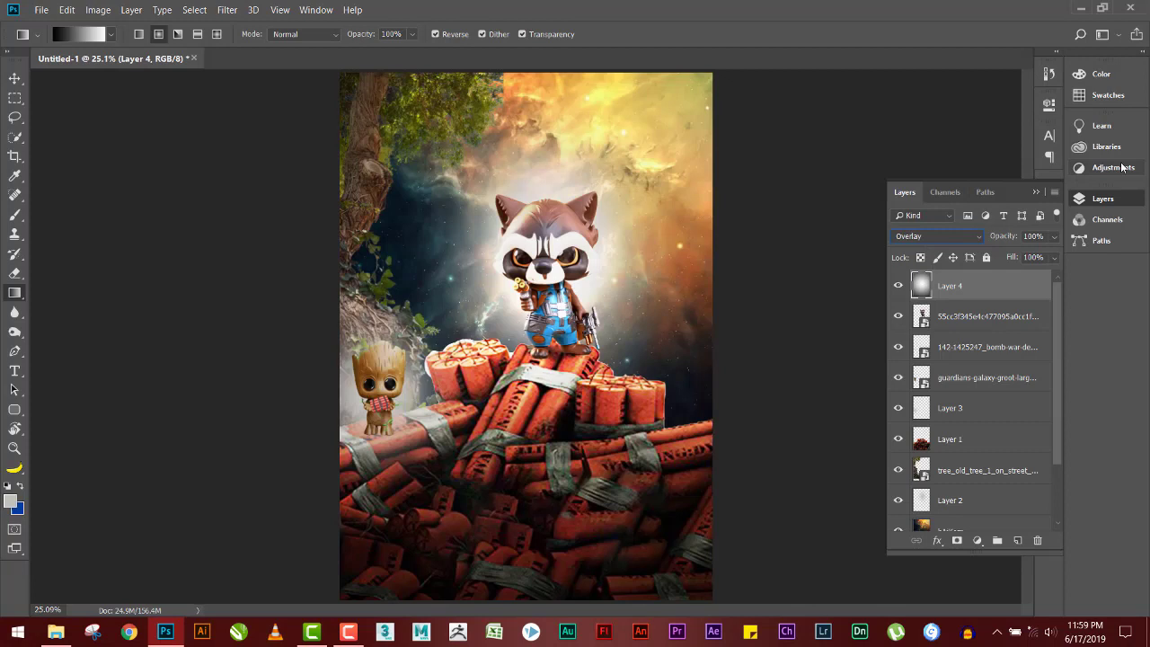
left_click(1100, 220)
Step: Add a Color Lookup adjustment layer, starting with the 2Strip.look grade
left_click(1101, 240)
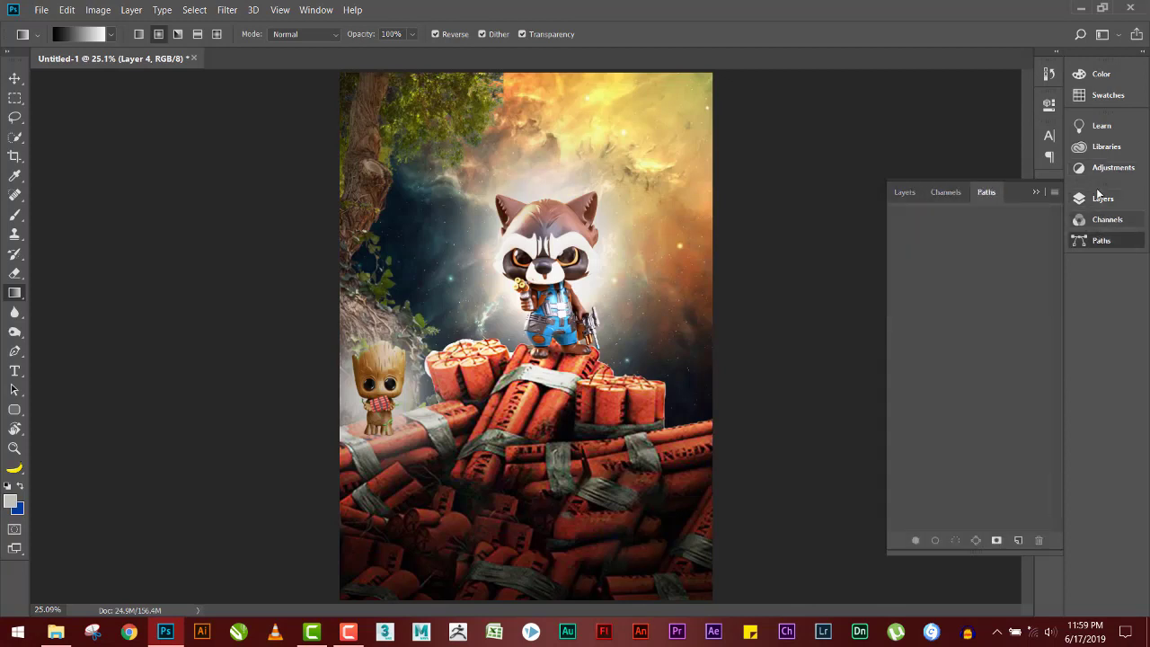
left_click(1097, 166)
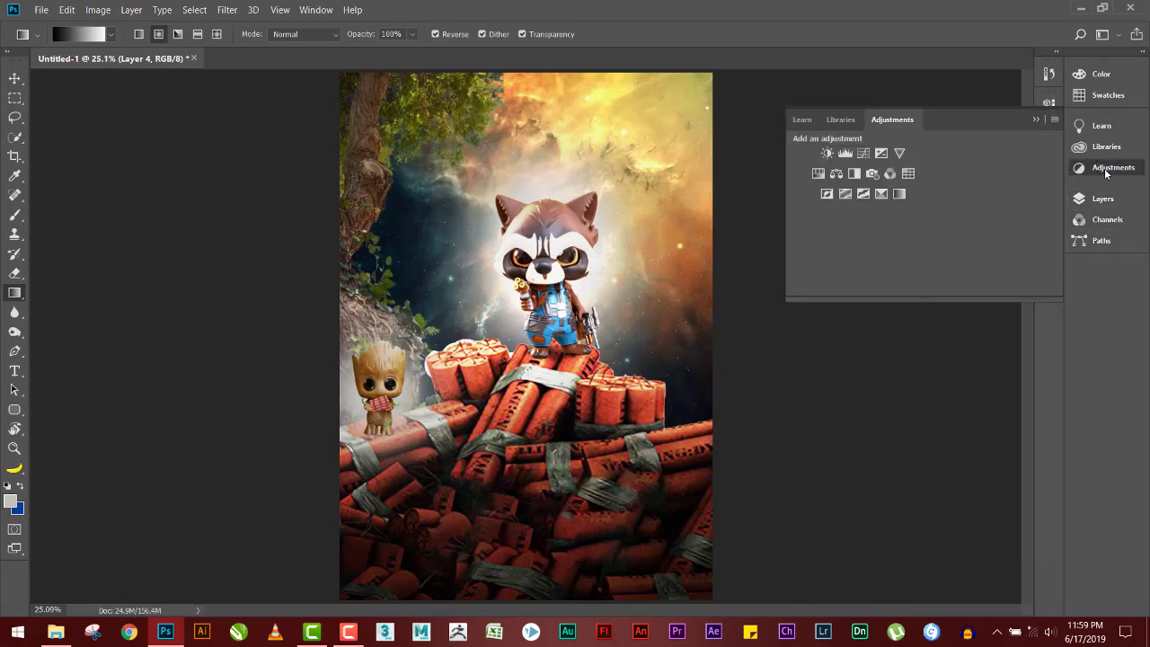
left_click(910, 174)
left_click(908, 149)
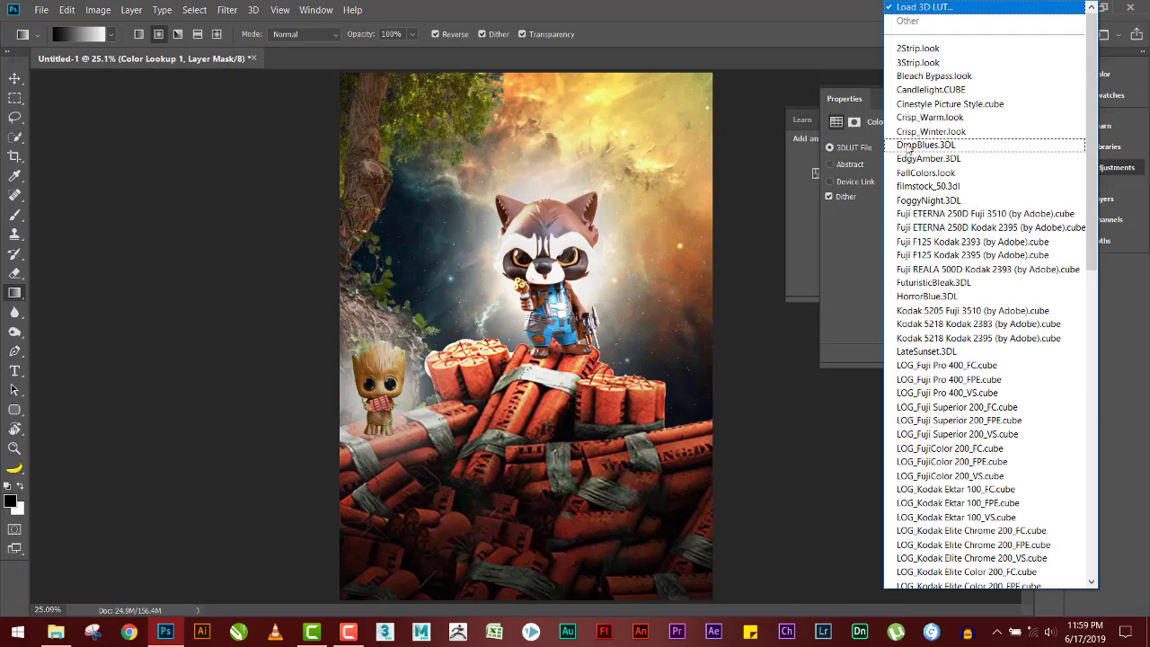
left_click(904, 54)
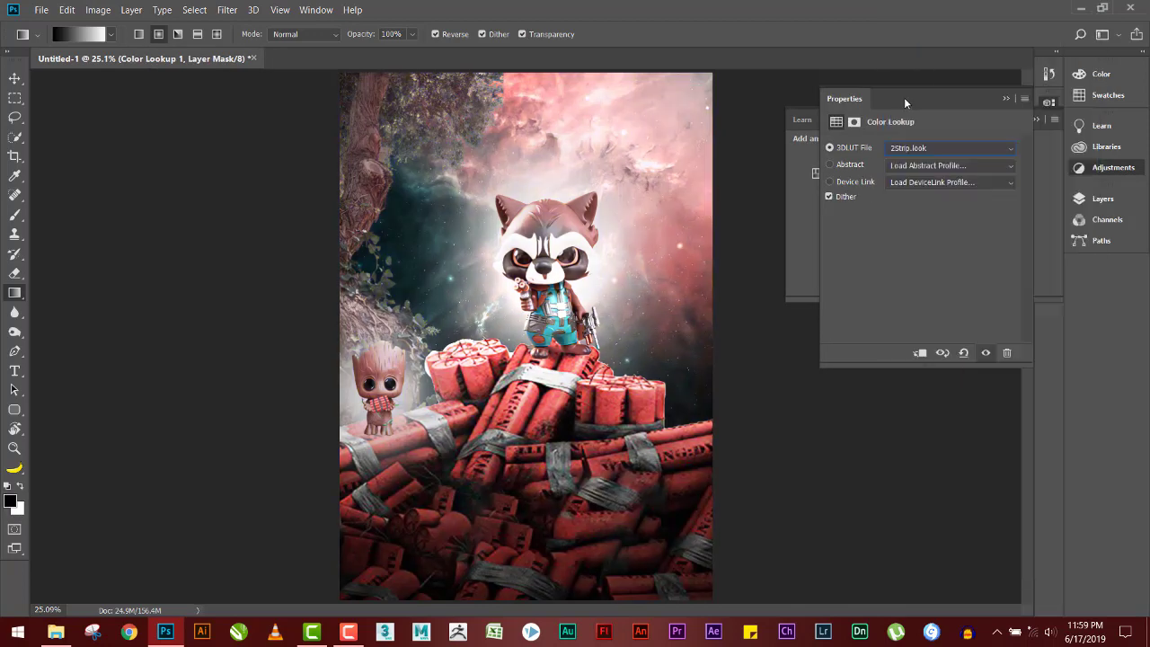
Step: Preview the 3DLUT looks and settle on Kodak 5205 Fuji 3510
key("Down")
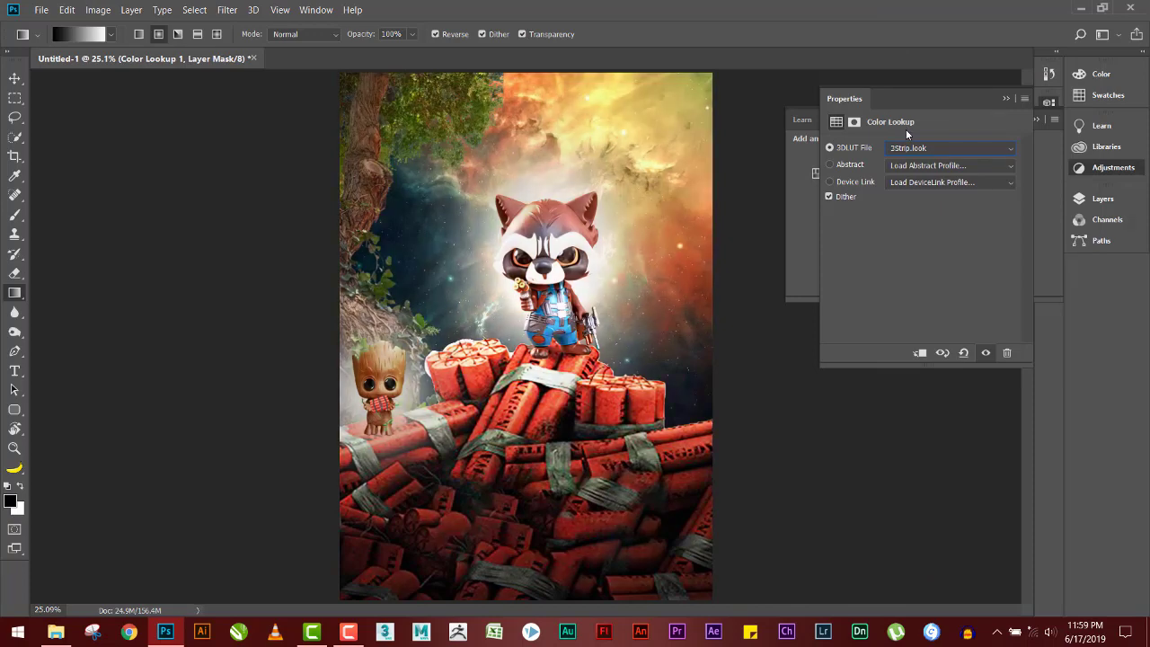
key("Down")
key("Down")
key("Down")
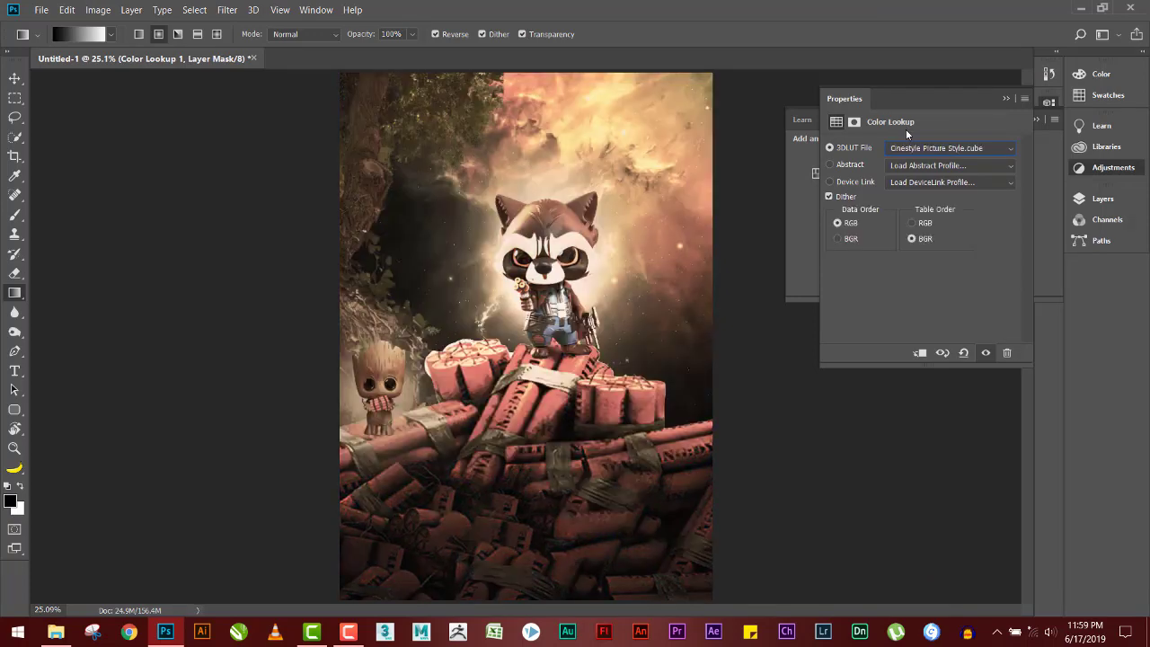
key("Down")
key("Down")
key("Down")
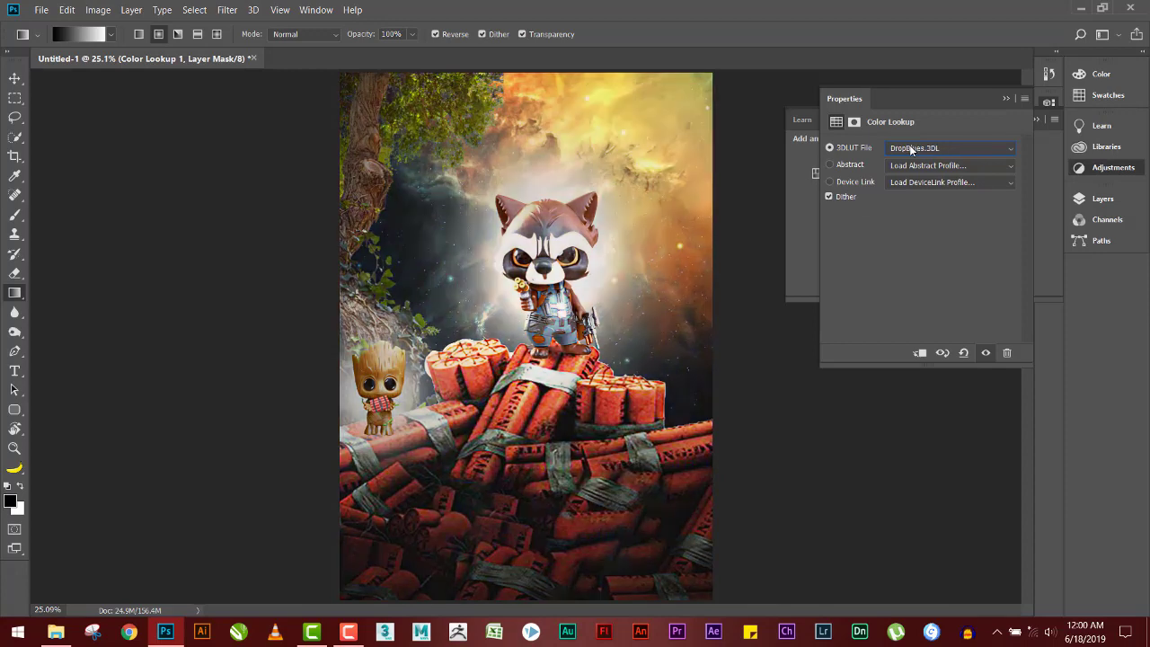
key("Down")
key("Down")
key("Down")
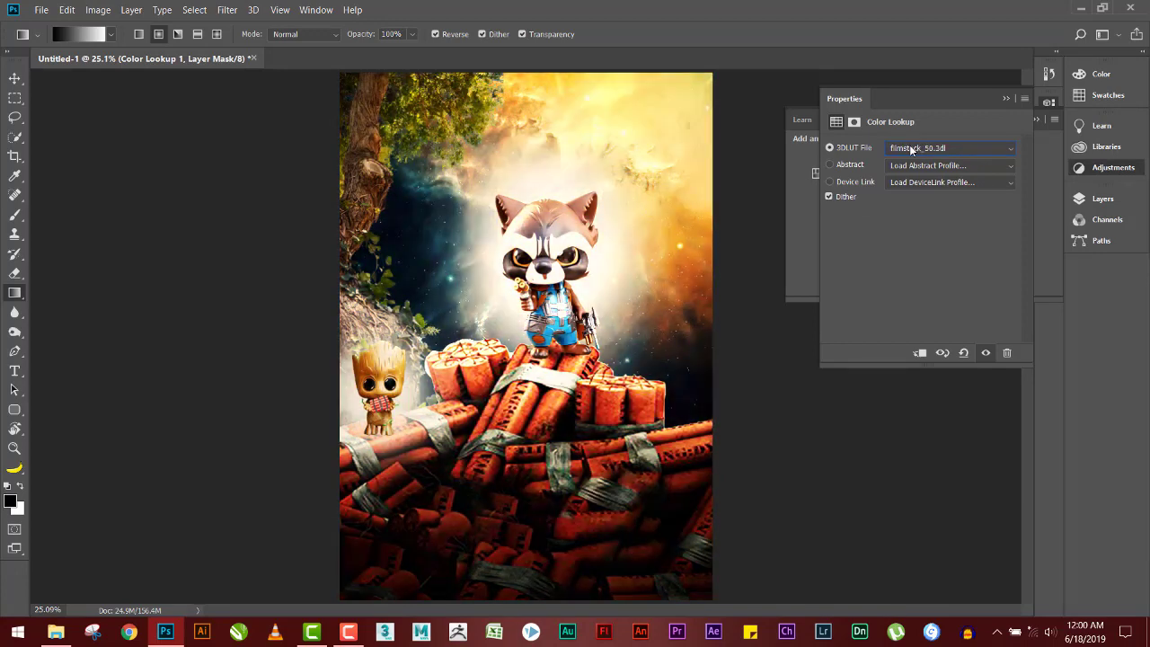
key("Down")
key("Up")
key("Down")
key("Down")
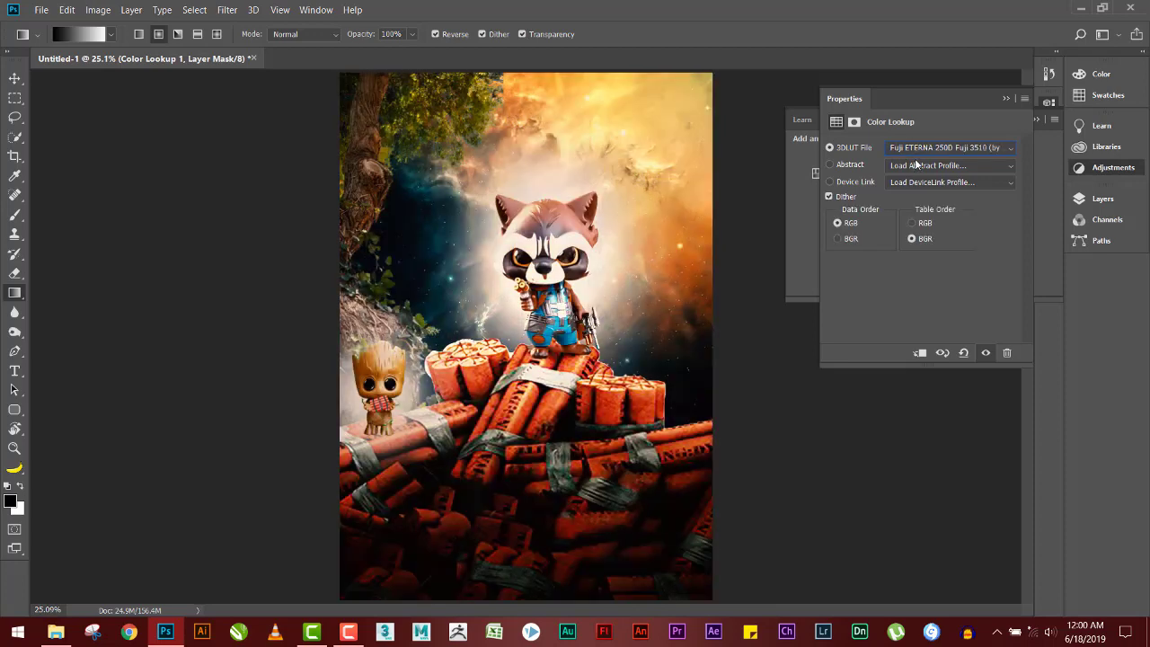
key("Down")
key("Up")
key("k")
Step: Toggle the Color Lookup layer's visibility for a before/after comparison, leaving it on
left_click(14, 78)
key("F7")
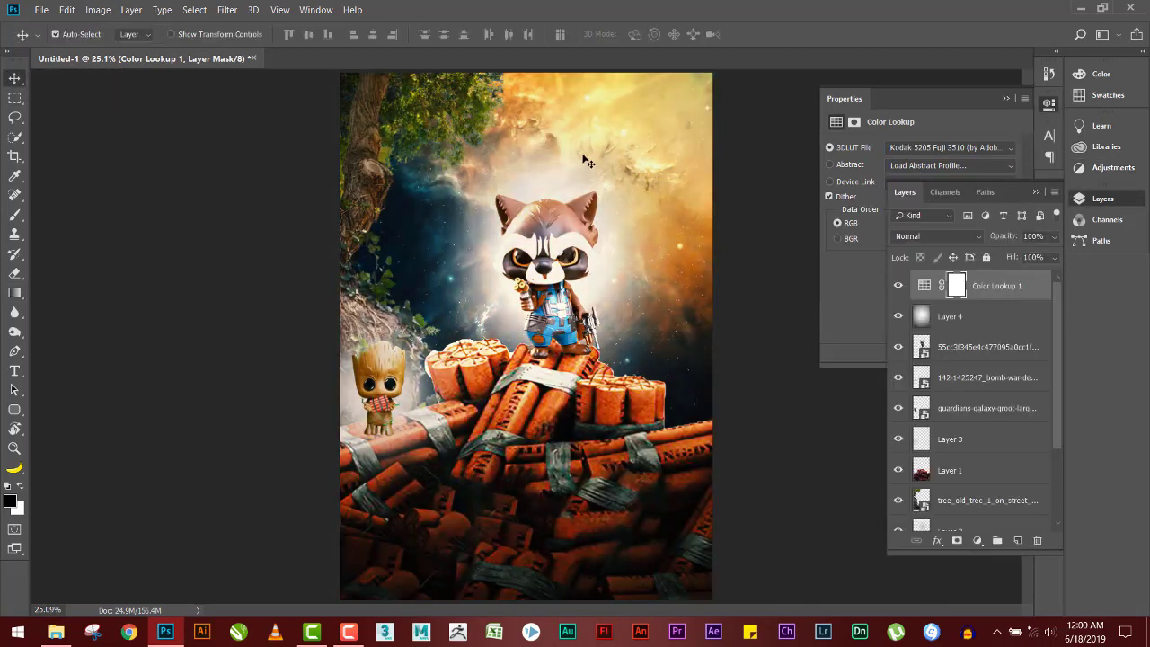
left_click(898, 286)
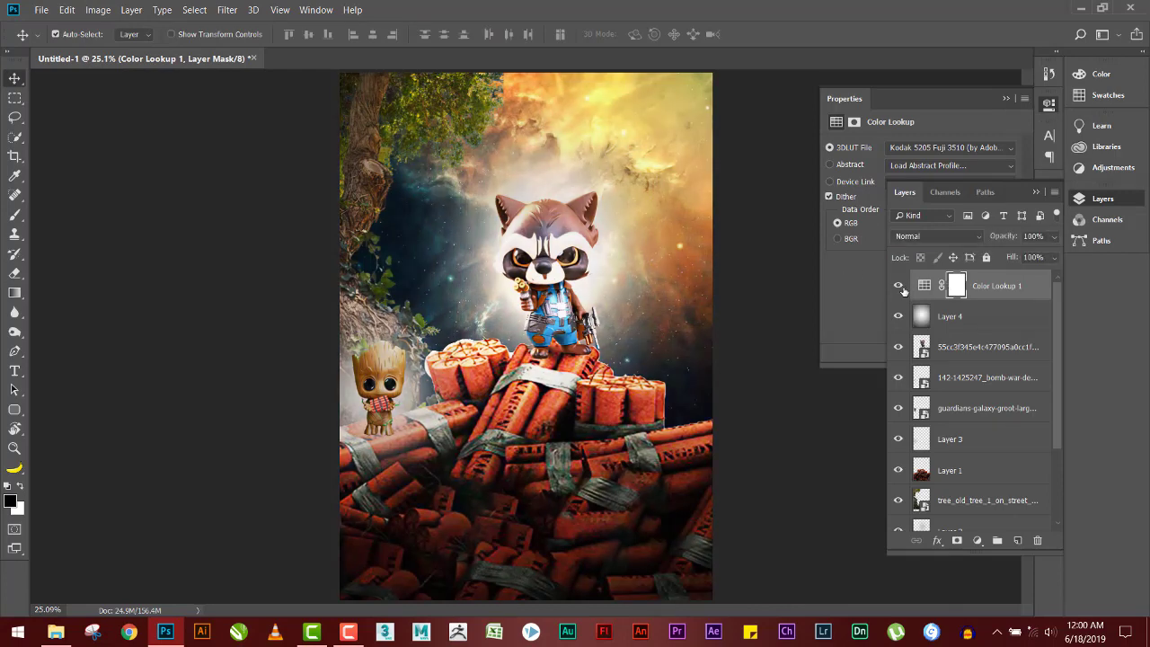
left_click(898, 286)
left_click(898, 286)
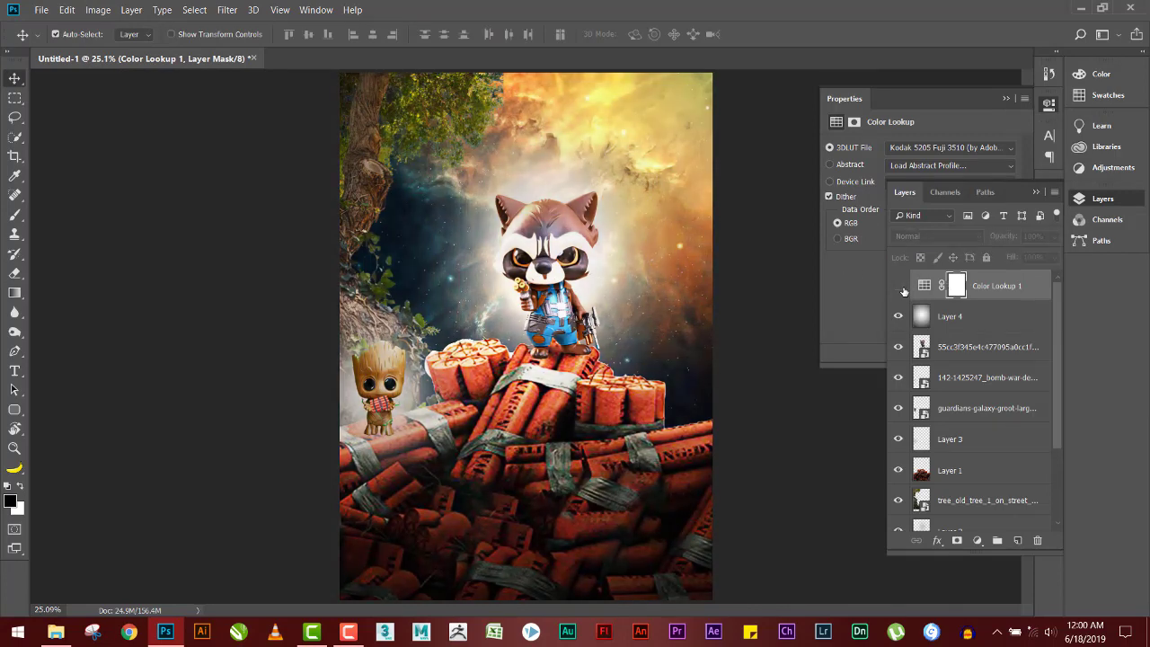
left_click(902, 287)
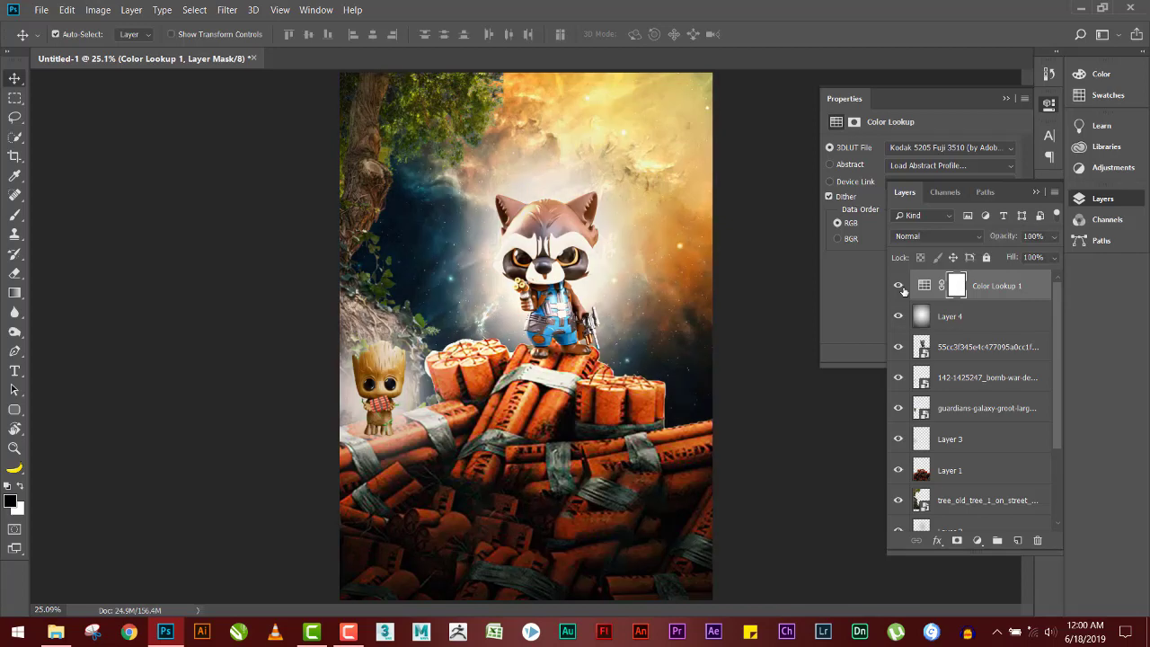
left_click(902, 287)
Step: Add a Brightness/Contrast adjustment layer set to brightness -16 and contrast 14
left_click(1017, 540)
key("ctrl+z")
left_click(977, 540)
left_click(992, 324)
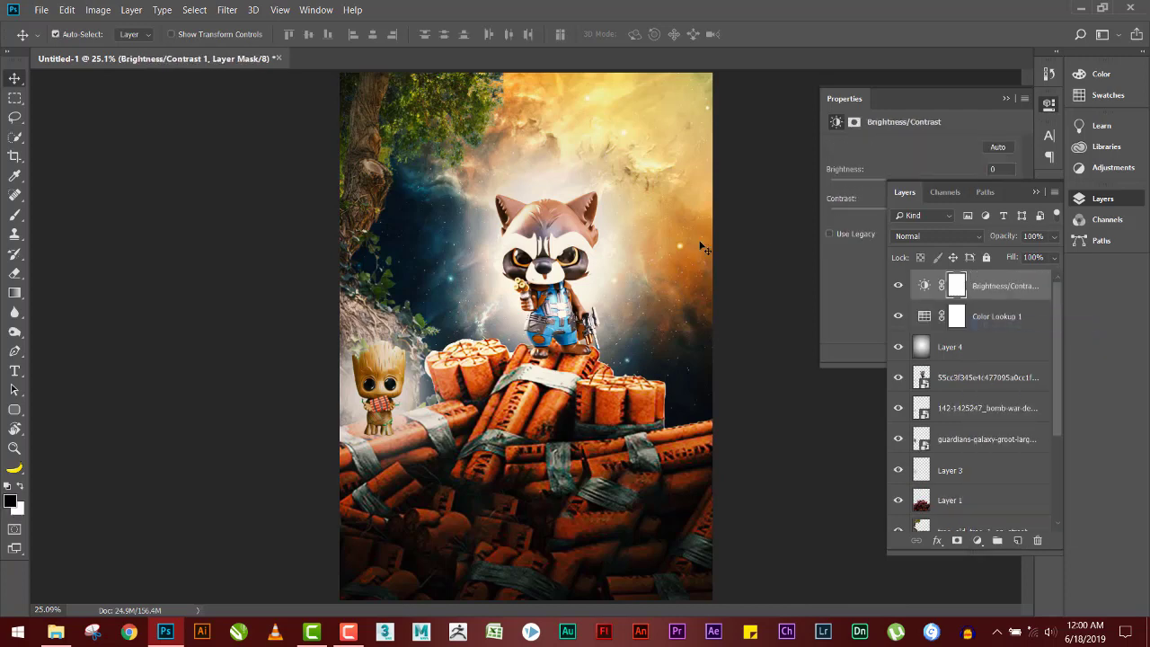
left_click(883, 149)
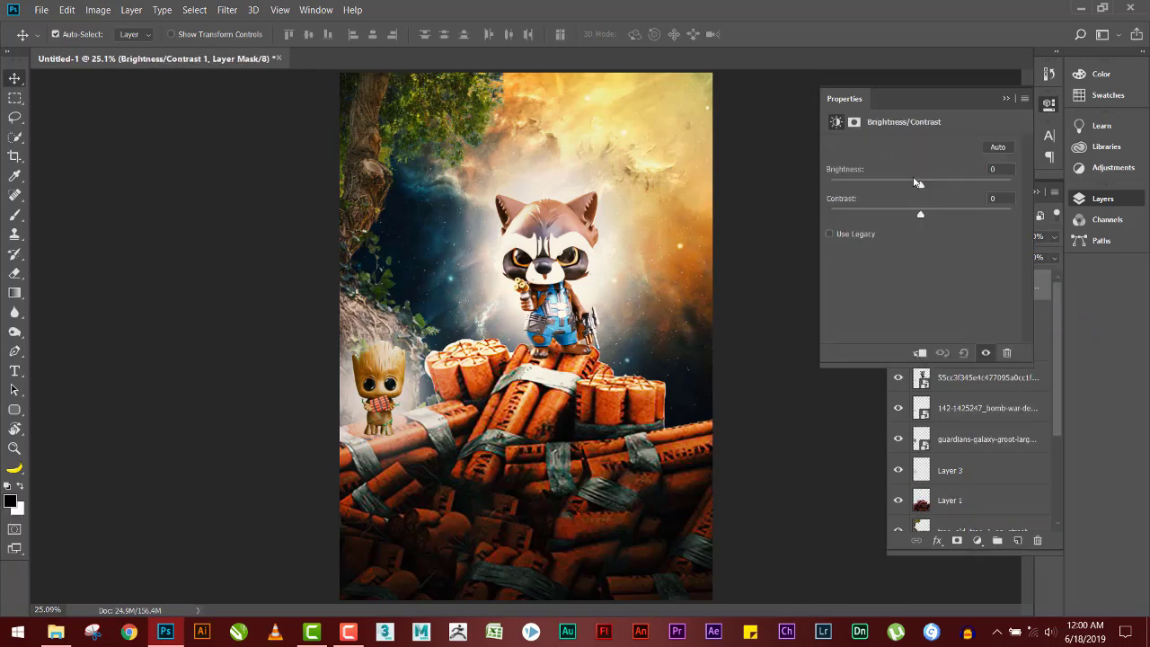
mouse_move(921, 184)
left_mouse_down()
mouse_move(898, 192)
mouse_move(933, 214)
left_mouse_up()
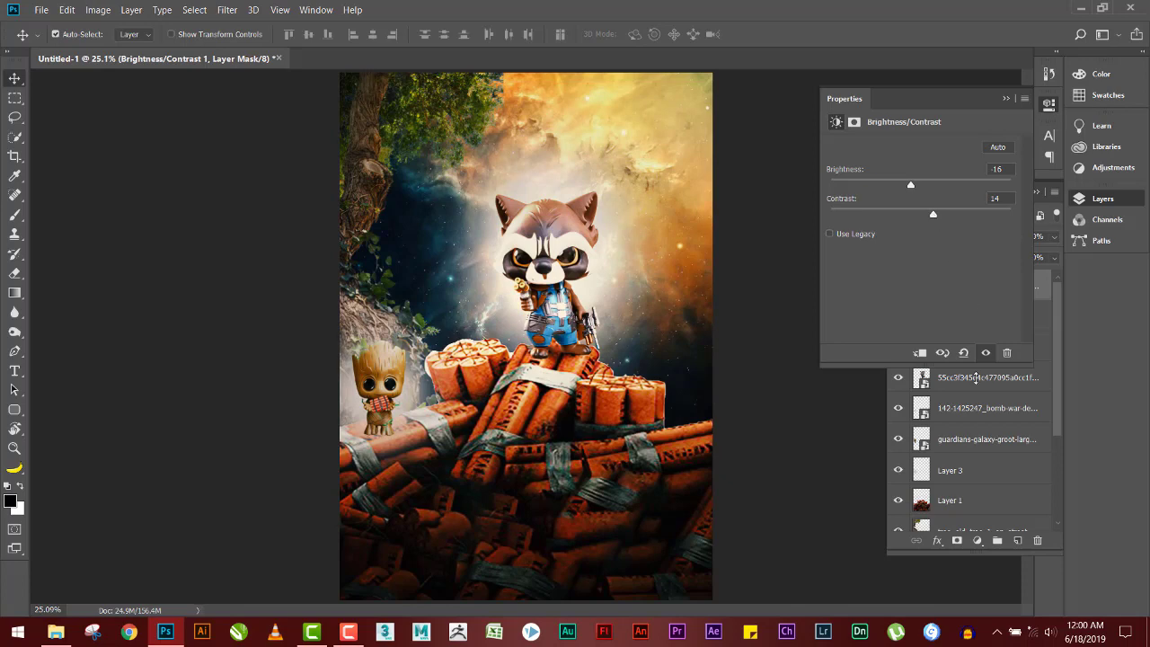
left_click(977, 540)
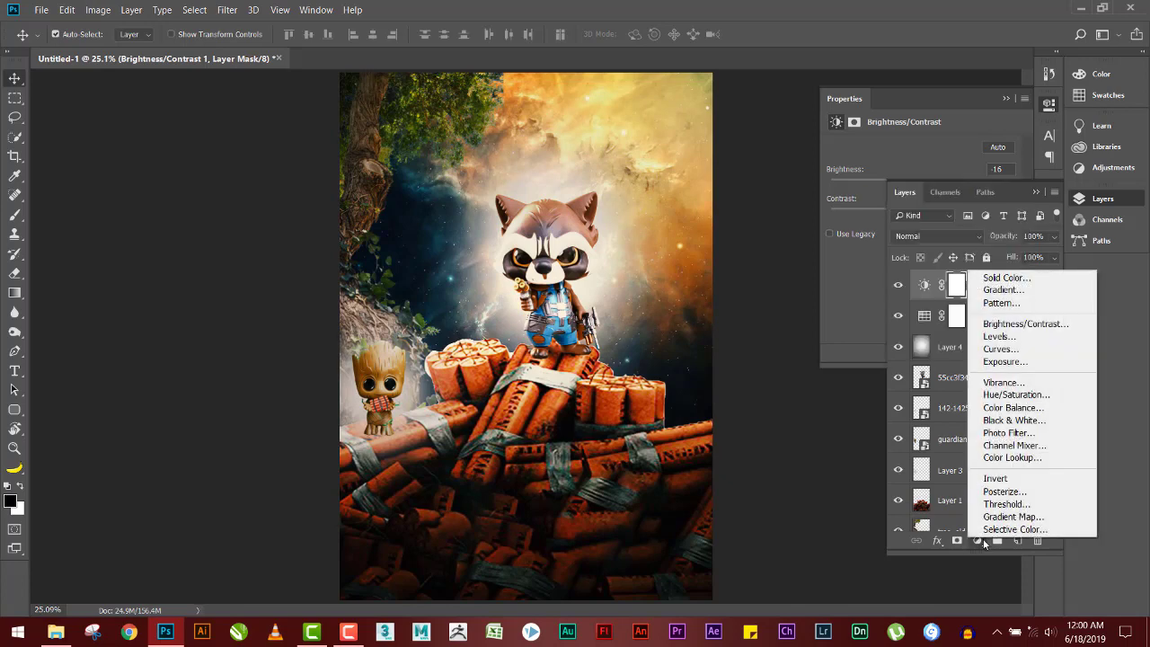
Step: Add a Levels adjustment with midtones at 1.15 and the white point near 235
left_click(1010, 339)
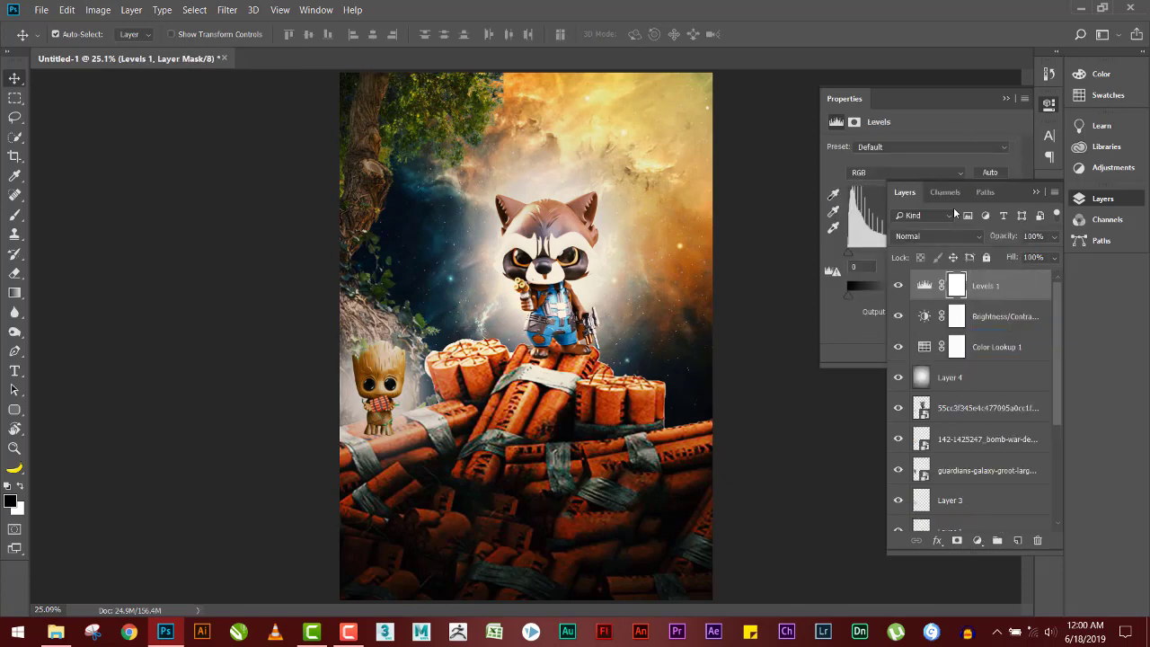
left_click(1034, 193)
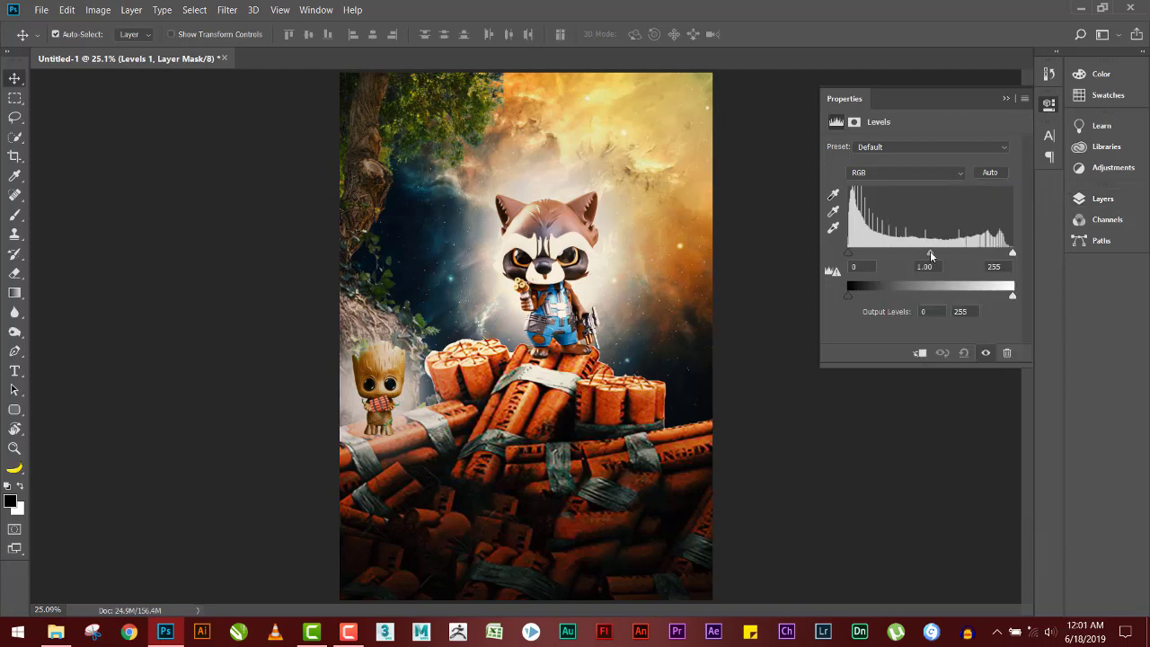
mouse_move(930, 254)
left_mouse_down()
mouse_move(911, 260)
mouse_move(922, 260)
left_mouse_up()
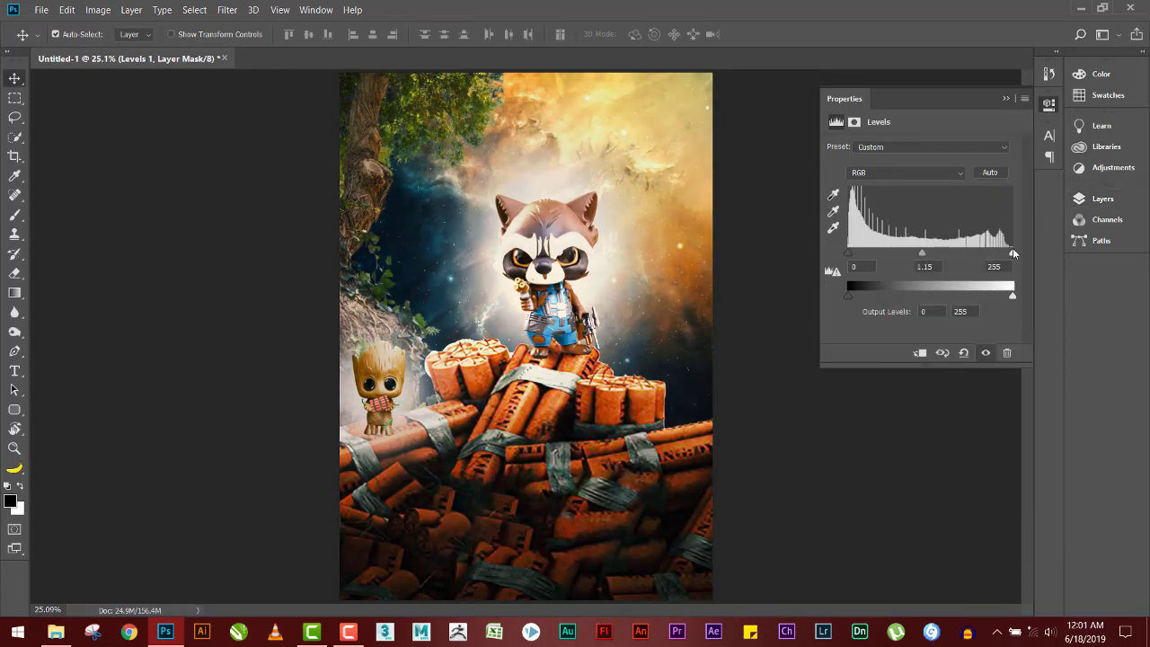
left_click_drag(1012, 252, 996, 264)
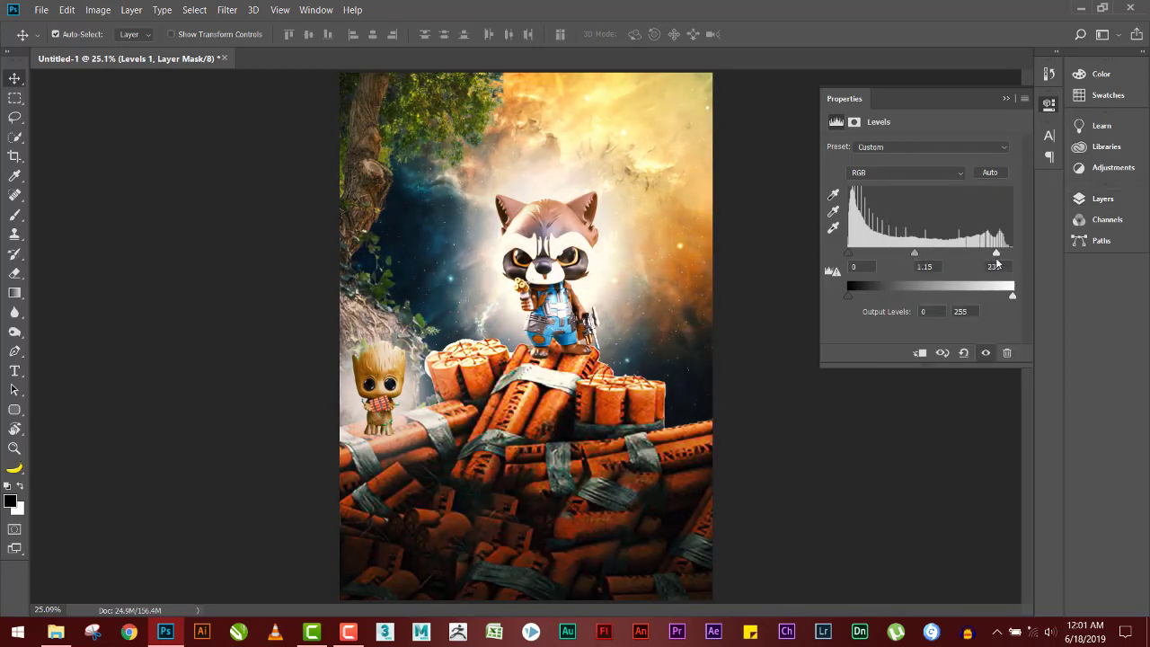
left_click(1102, 198)
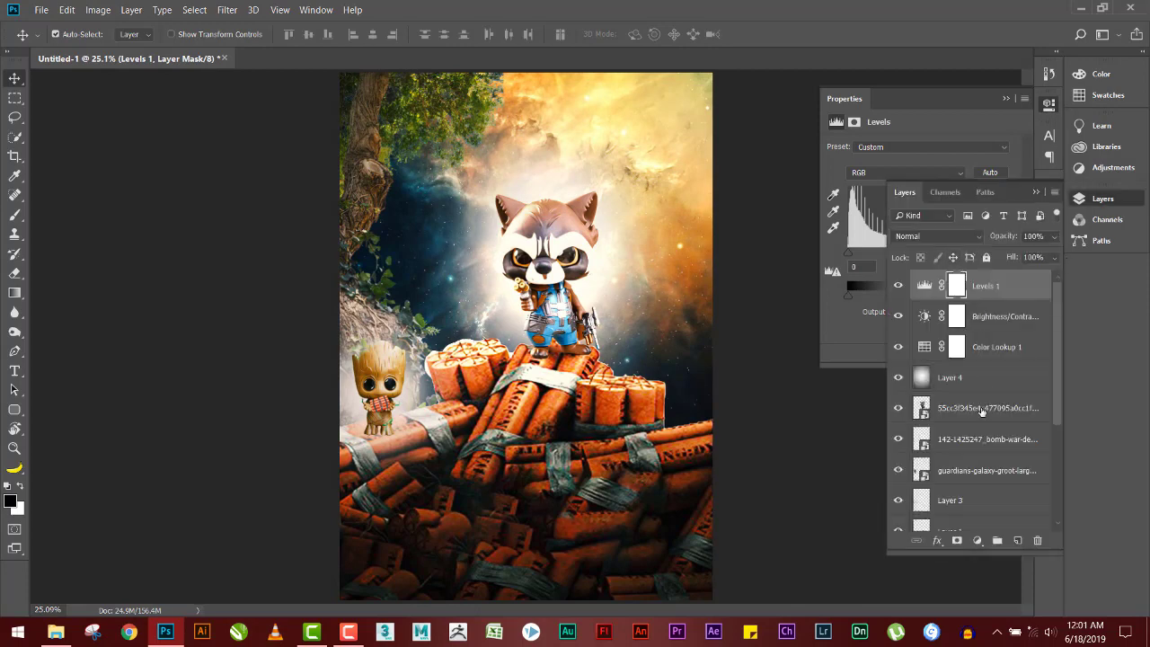
left_click(984, 541)
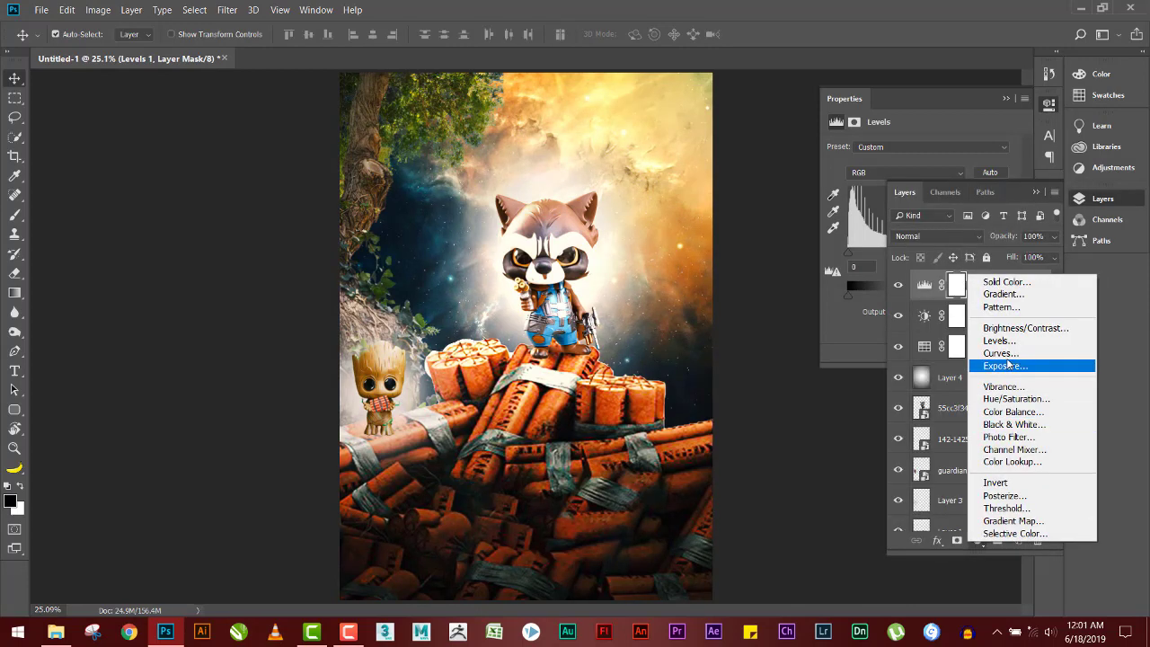
Step: Add an Exposure adjustment layer that slightly lowers the poster's exposure
left_click(1004, 366)
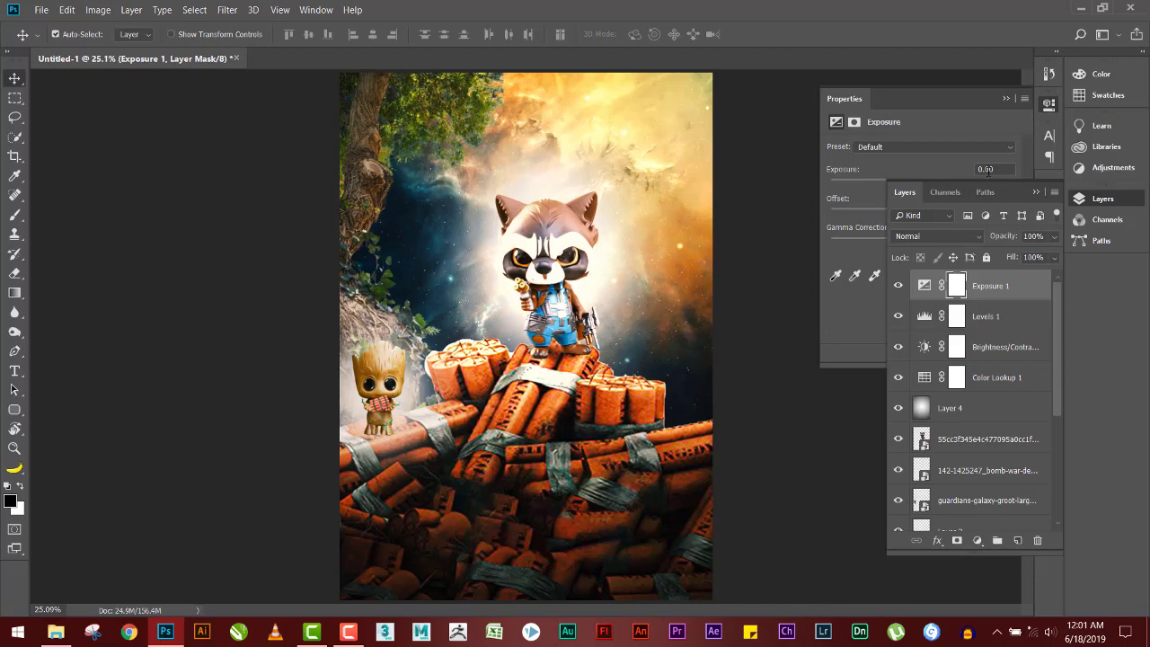
left_click(1036, 192)
mouse_move(918, 186)
left_mouse_down()
mouse_move(934, 216)
mouse_move(919, 221)
mouse_move(919, 245)
left_mouse_up()
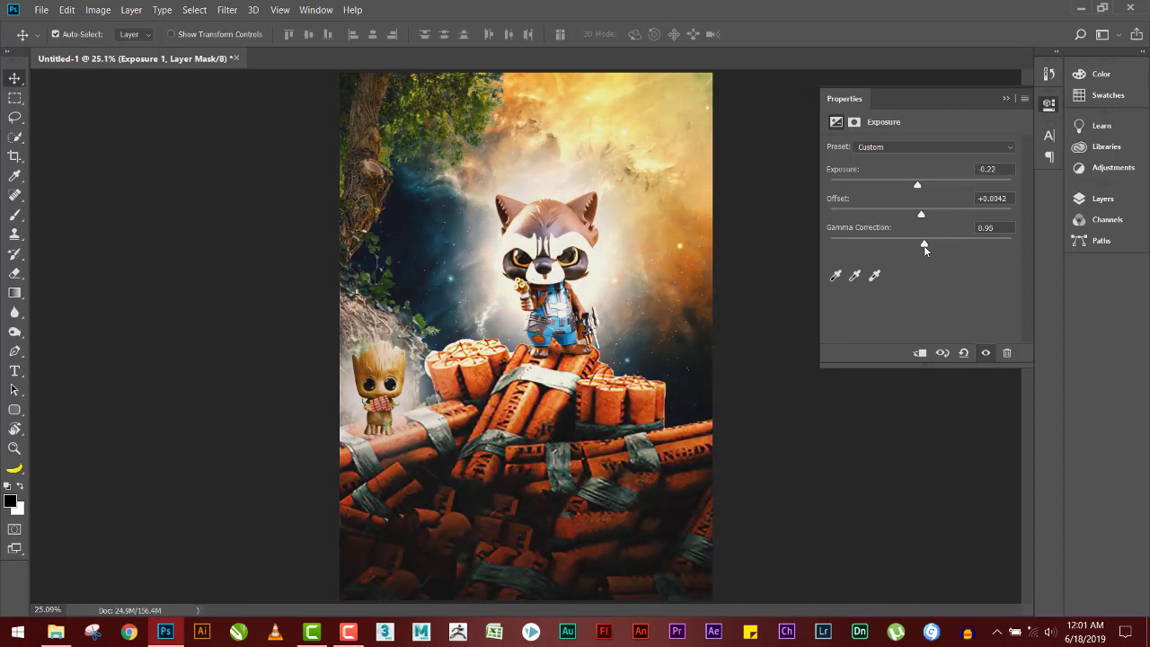
key("F7")
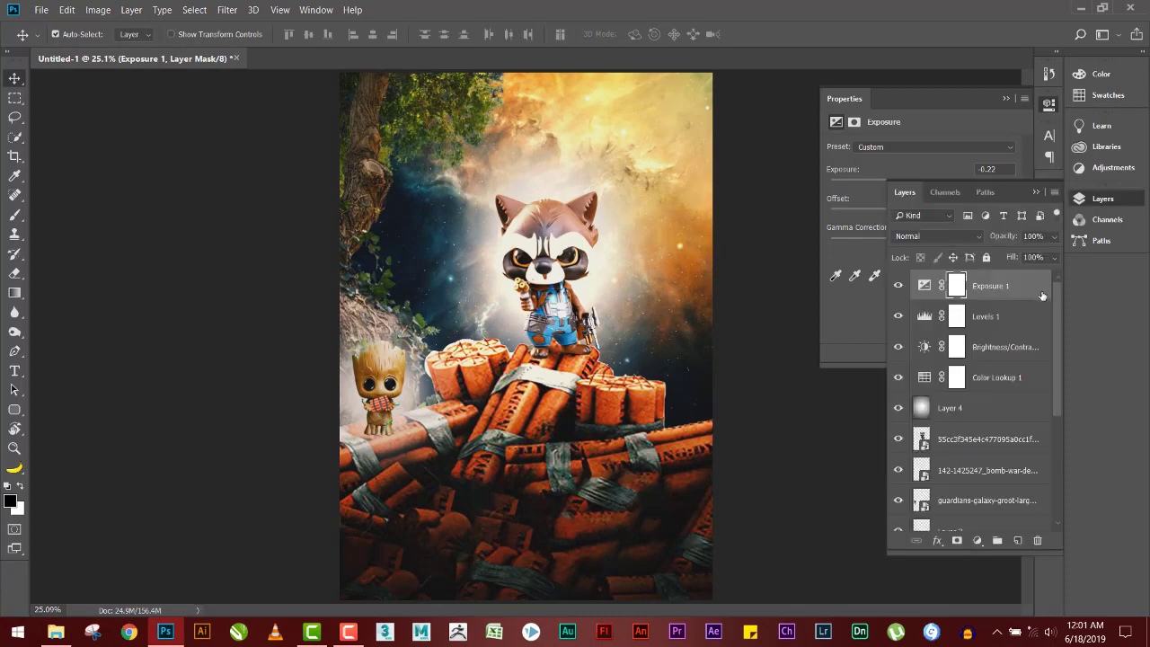
Step: Drag the I AM Groot title image from File Explorer onto the poster canvas
left_click(1016, 541)
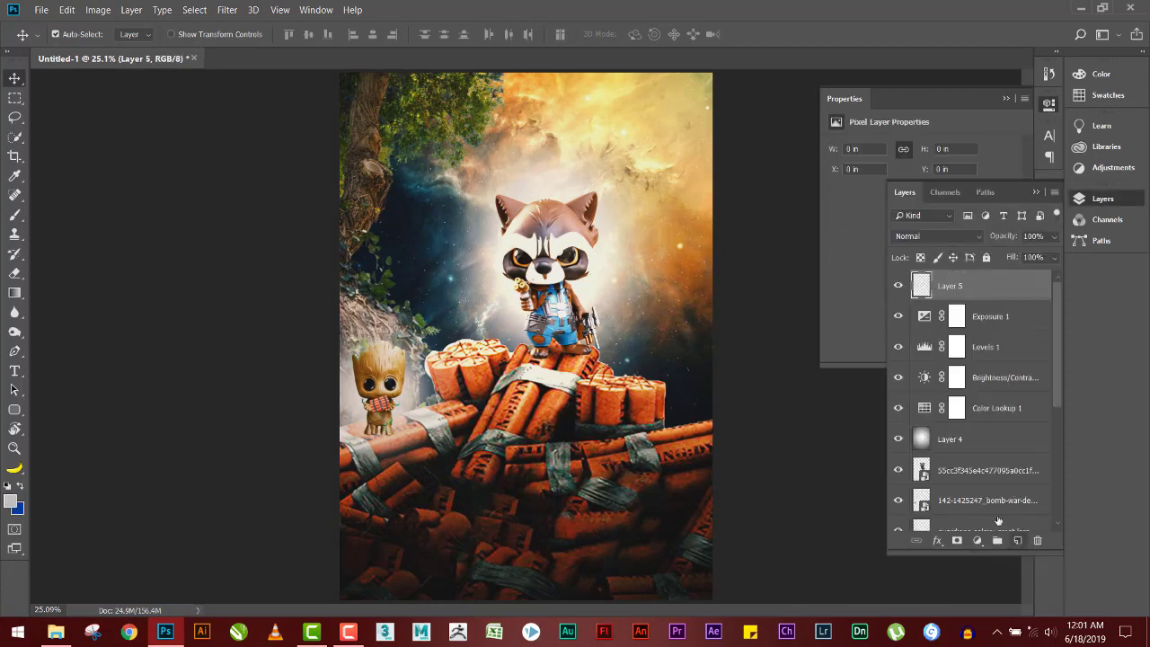
left_click(14, 373)
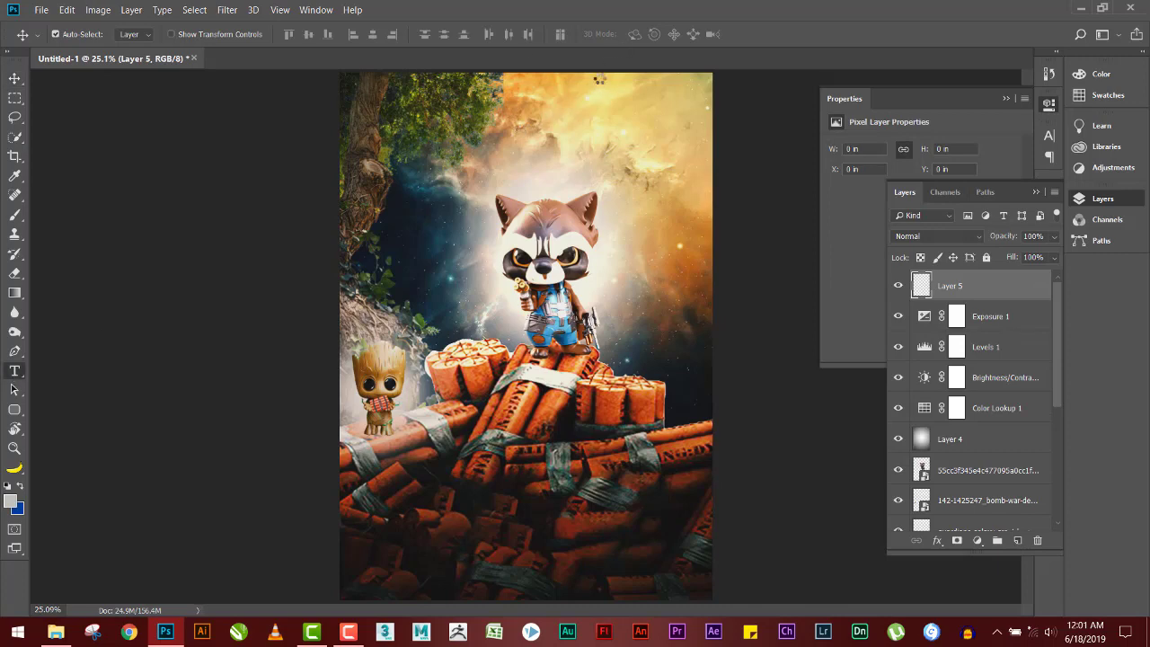
key("alt+Tab")
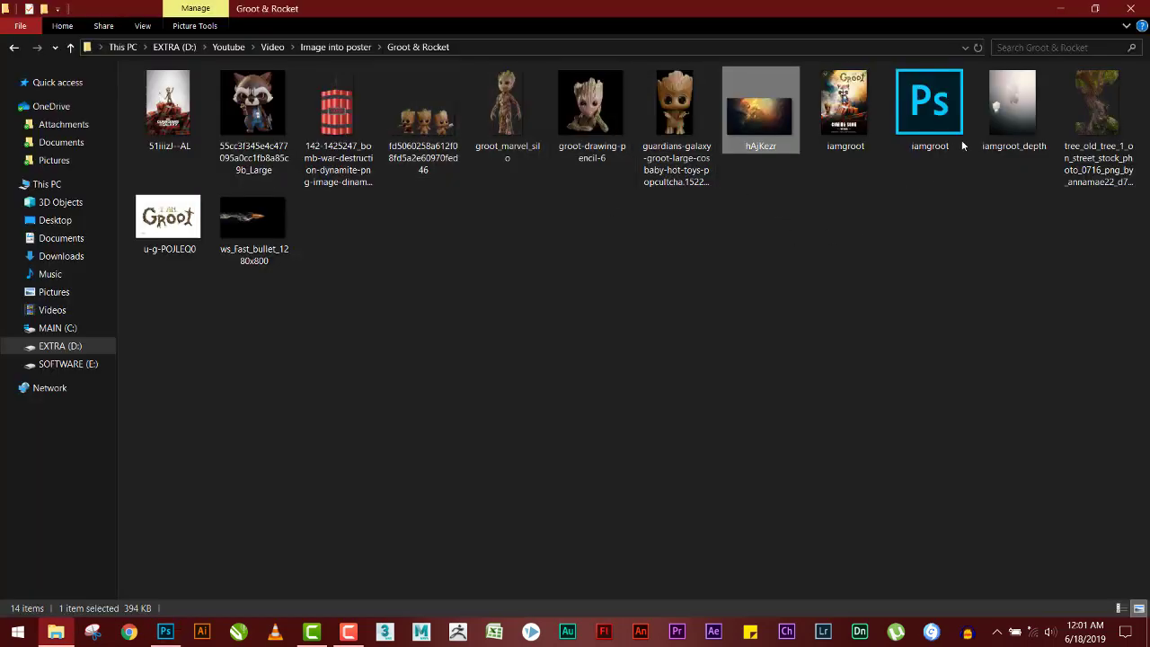
key("alt+Tab")
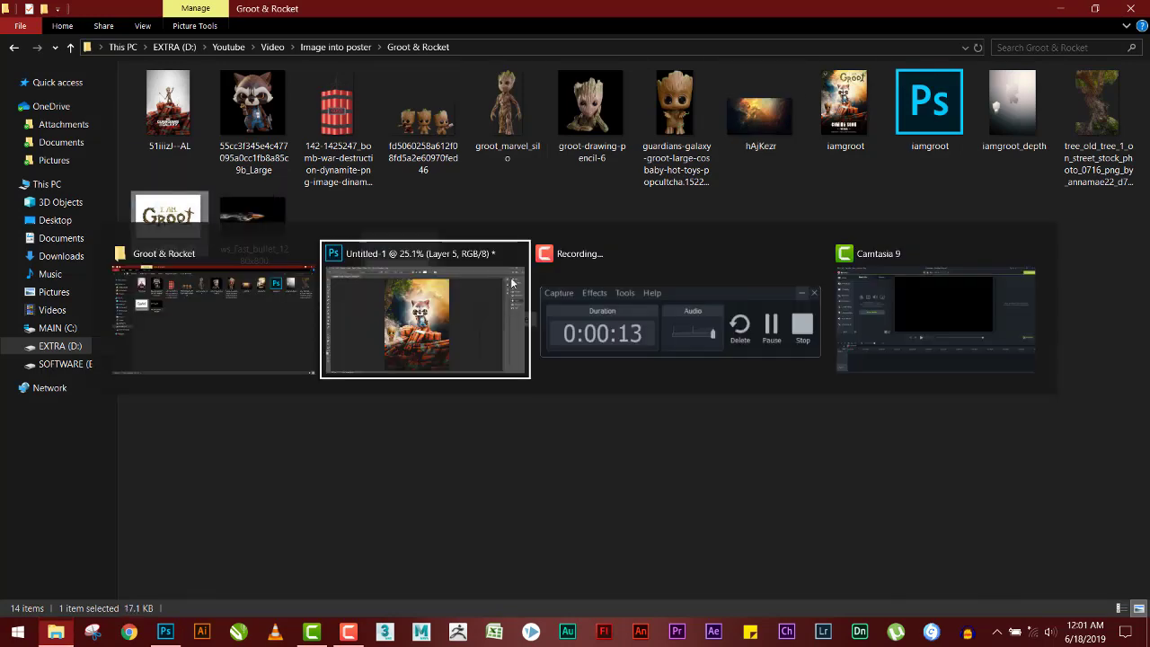
left_click_drag(168, 217, 654, 168)
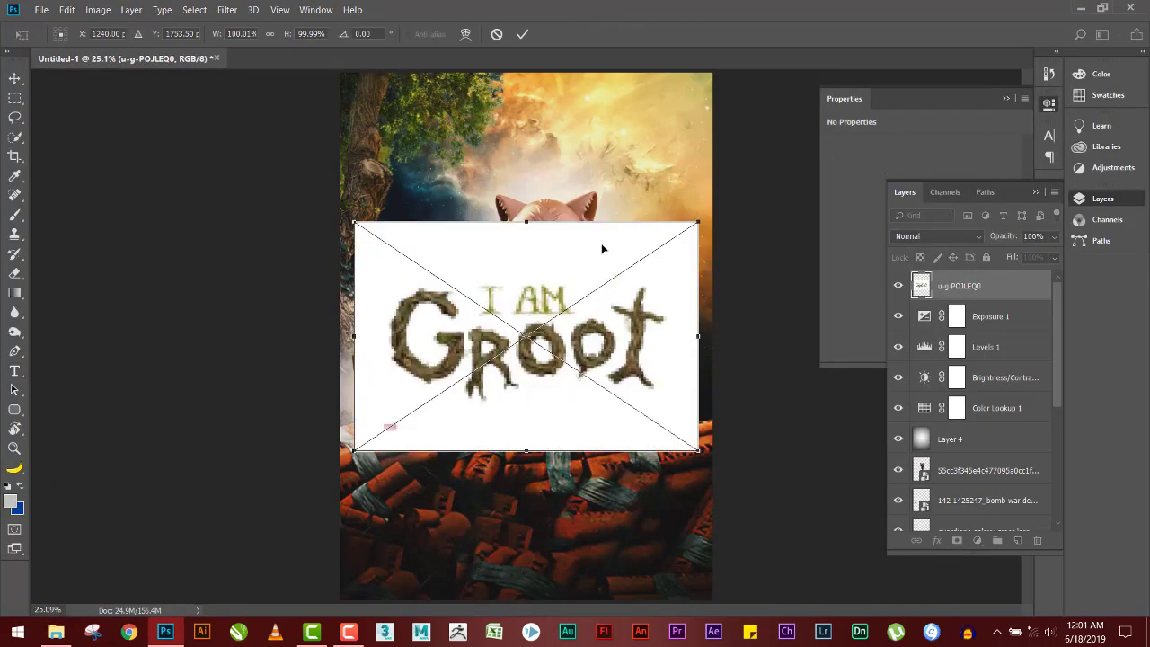
Step: Shrink the I AM Groot title and place it at the poster's top right
left_click_drag(603, 249, 680, 92)
left_click_drag(771, 291, 745, 261)
key("Return")
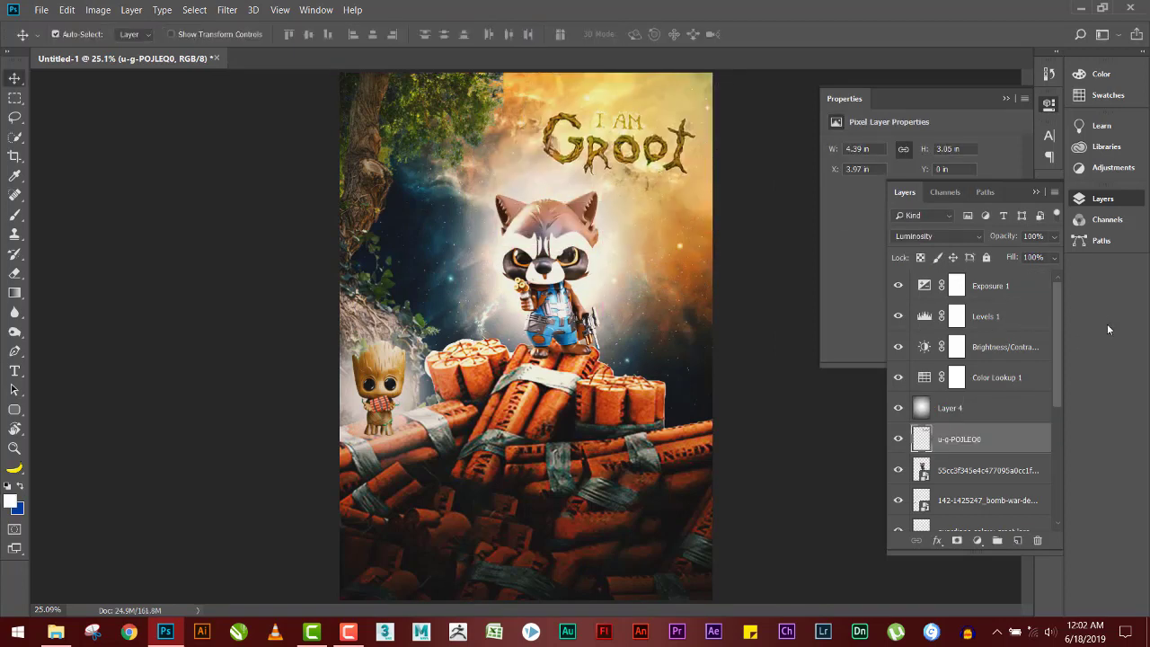
left_click(1001, 284)
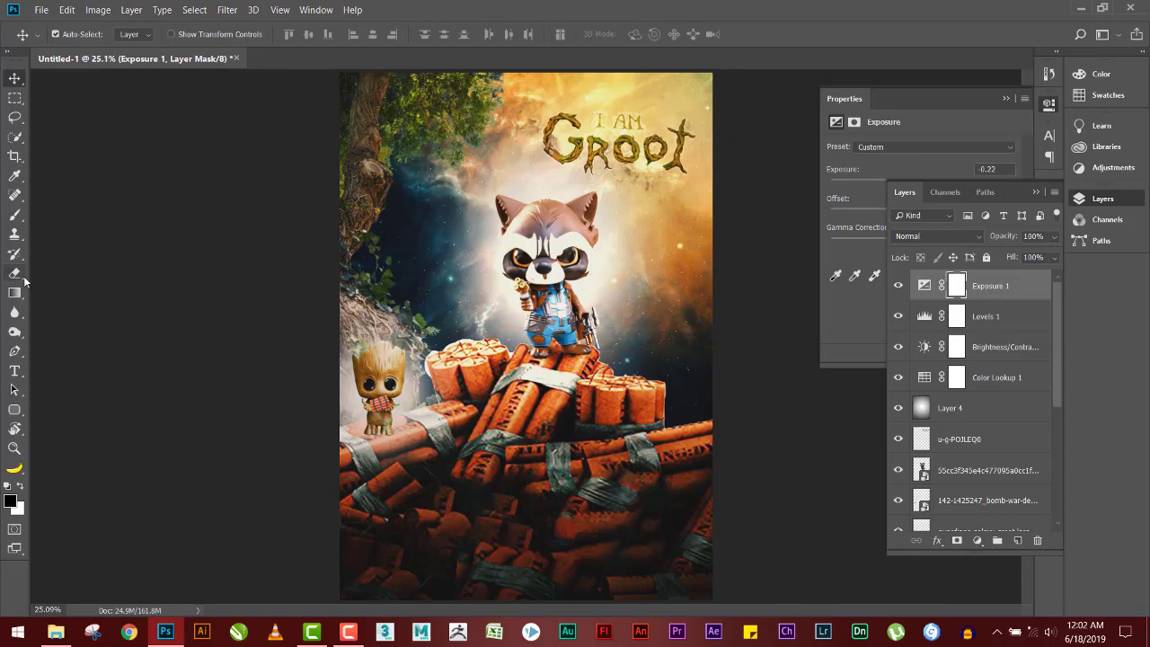
Step: Add 'COMING SOON' text near the poster bottom, shrink it and centre it
left_click(14, 371)
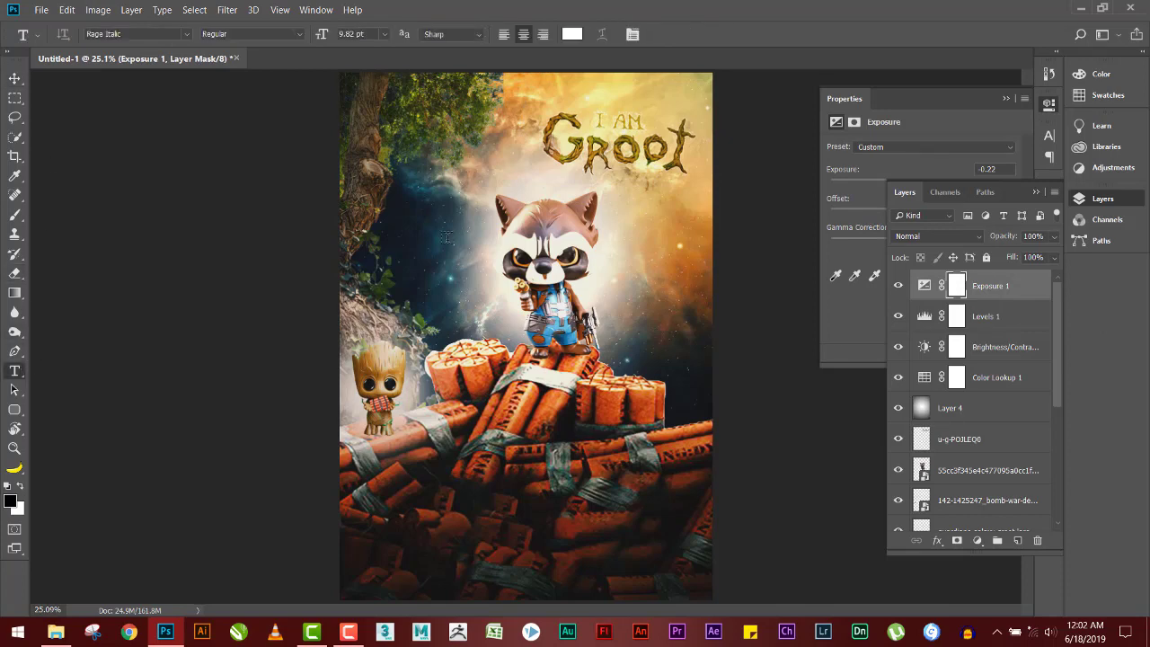
left_click(445, 276)
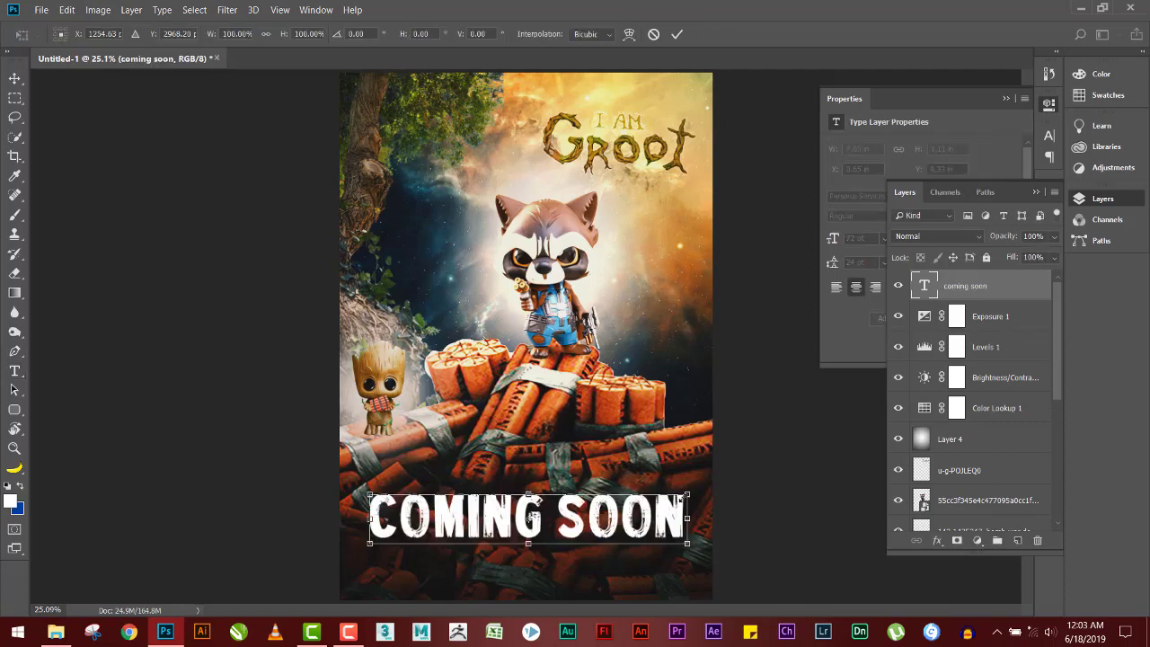
left_click_drag(706, 485, 660, 499)
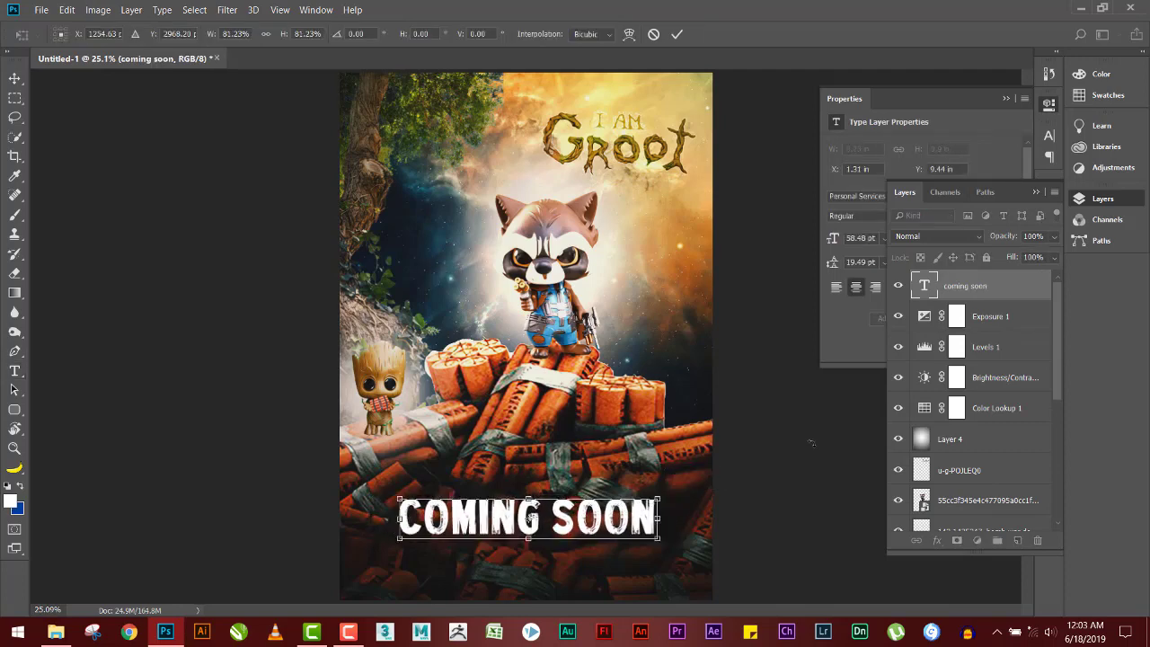
key("Return")
left_click_drag(623, 517, 696, 508)
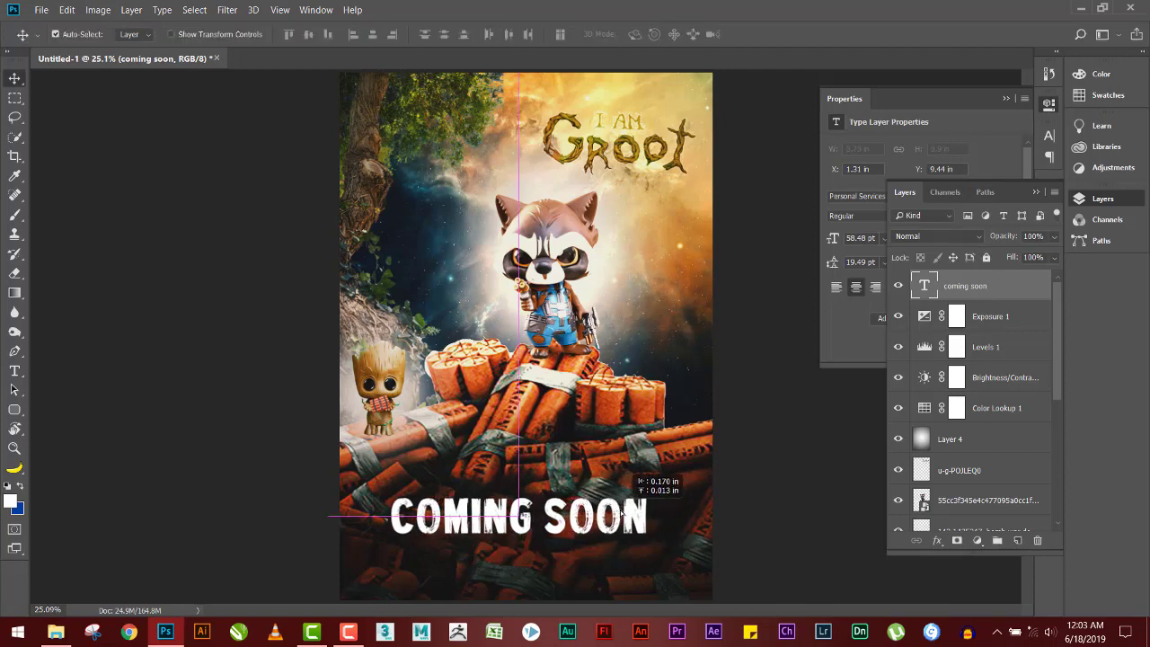
Step: Add Layer 5 and set a Foreground to Transparent gradient with a black stop
left_click(1017, 540)
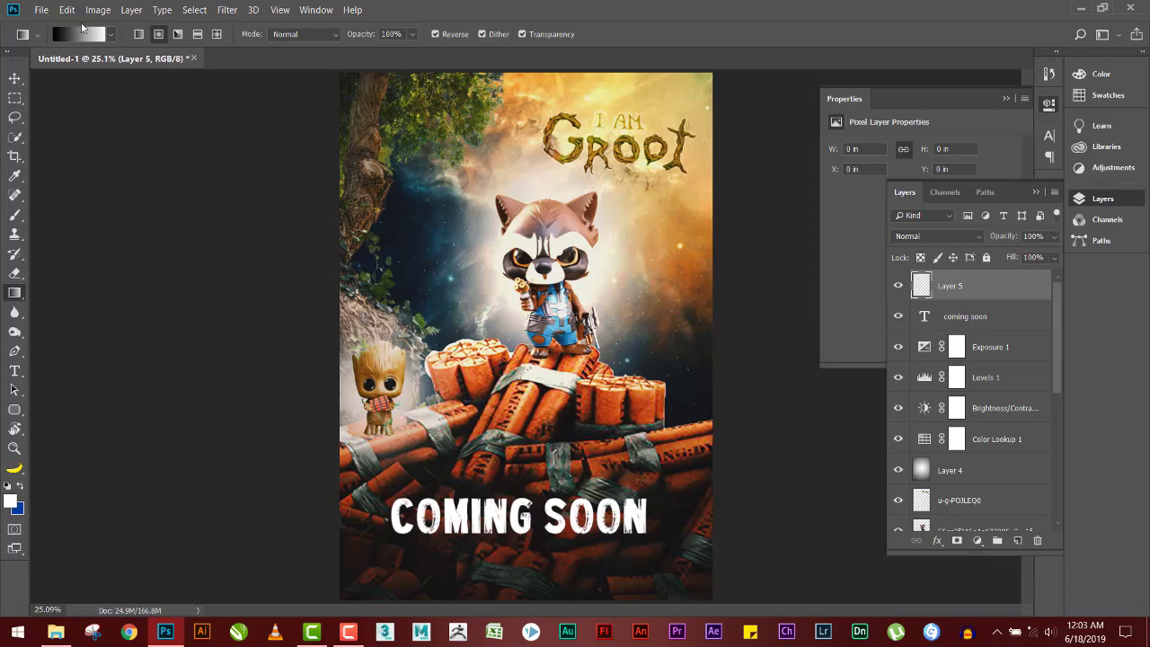
left_click(83, 34)
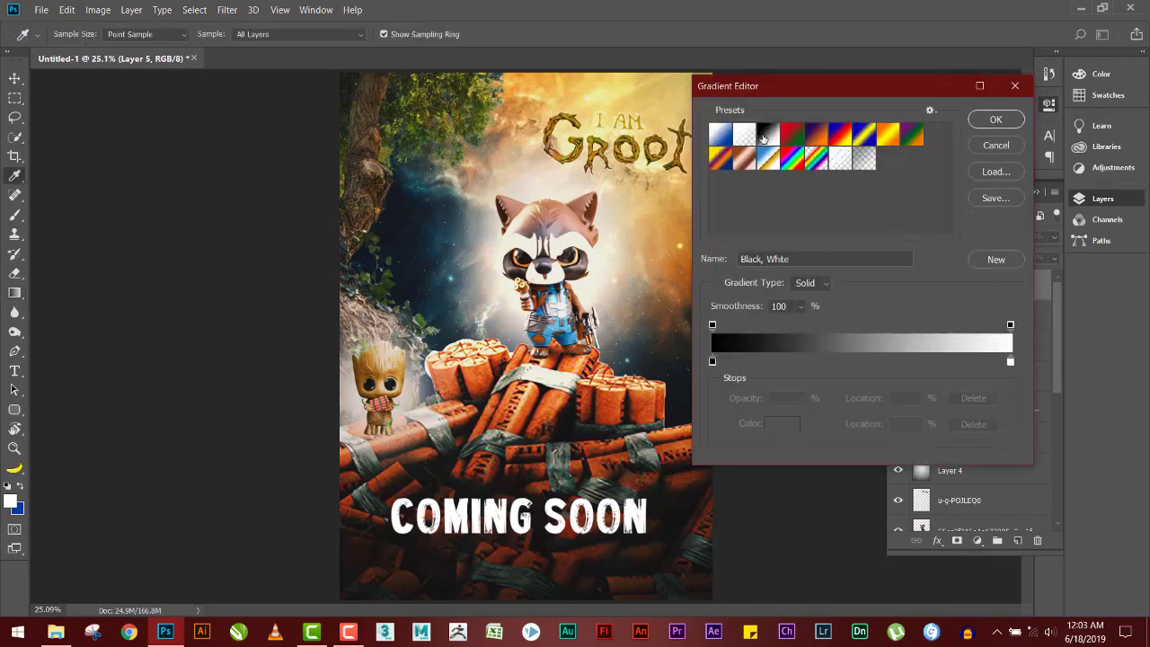
left_click(745, 136)
left_click(710, 361)
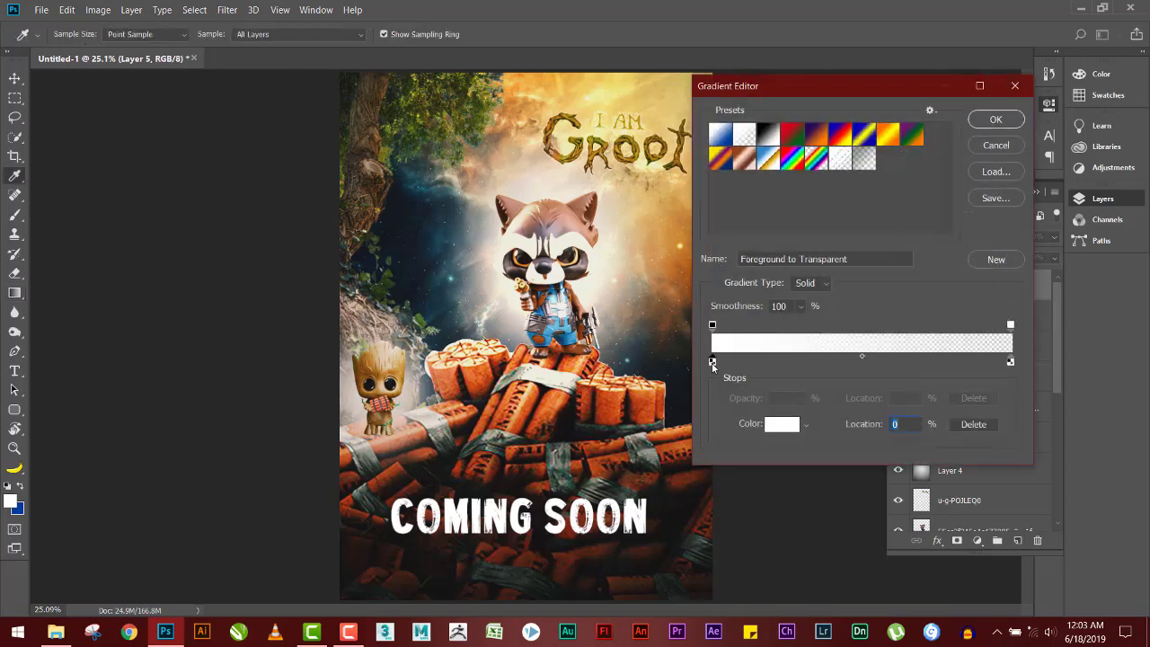
left_click(780, 424)
left_click_drag(751, 251, 753, 379)
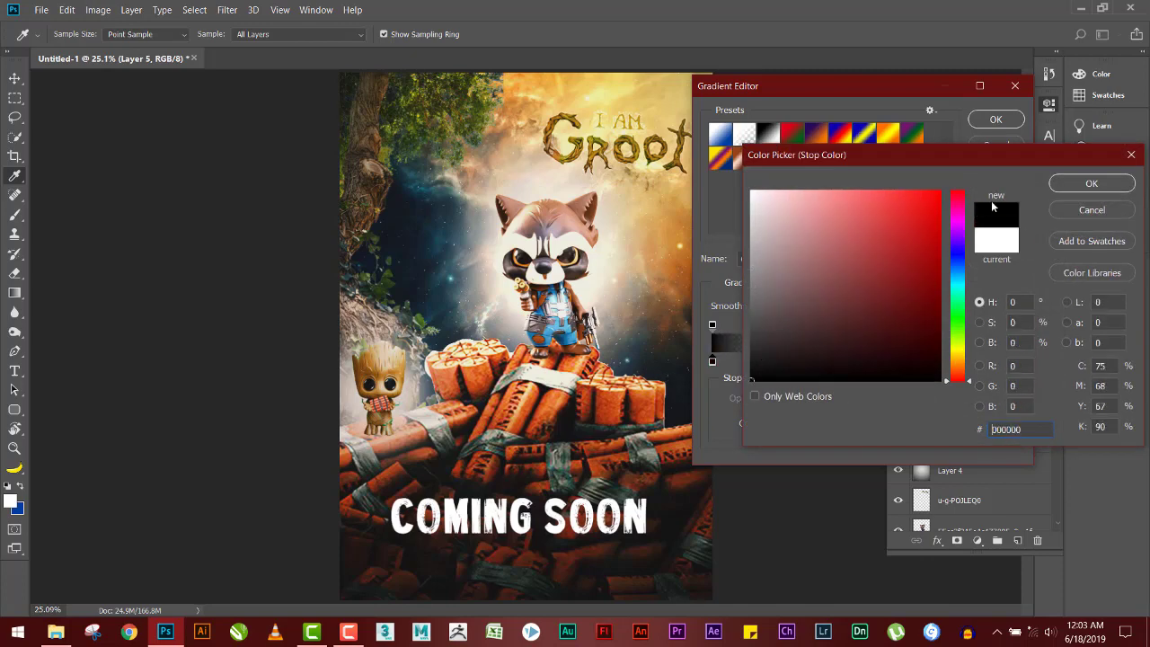
left_click(1092, 184)
left_click(1007, 123)
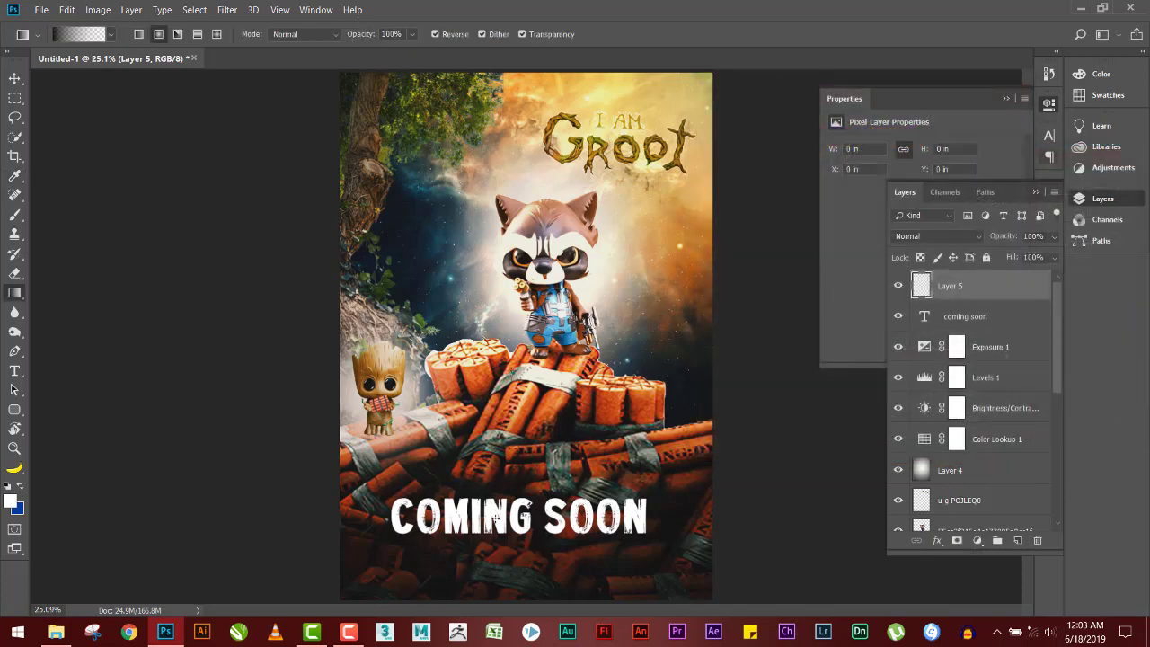
Step: Replace the round vignette with a black linear gradient fading up from the bottom on Layer 5
left_click_drag(511, 323, 511, 603)
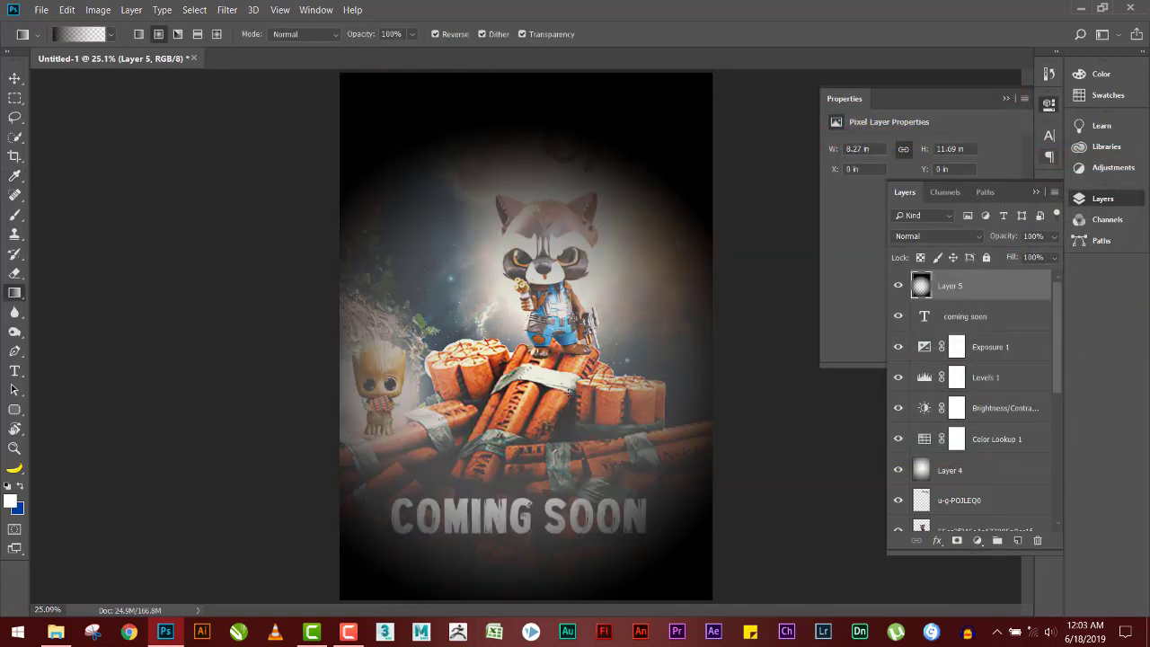
key("ctrl+minus")
key("ctrl+minus")
key("ctrl+z")
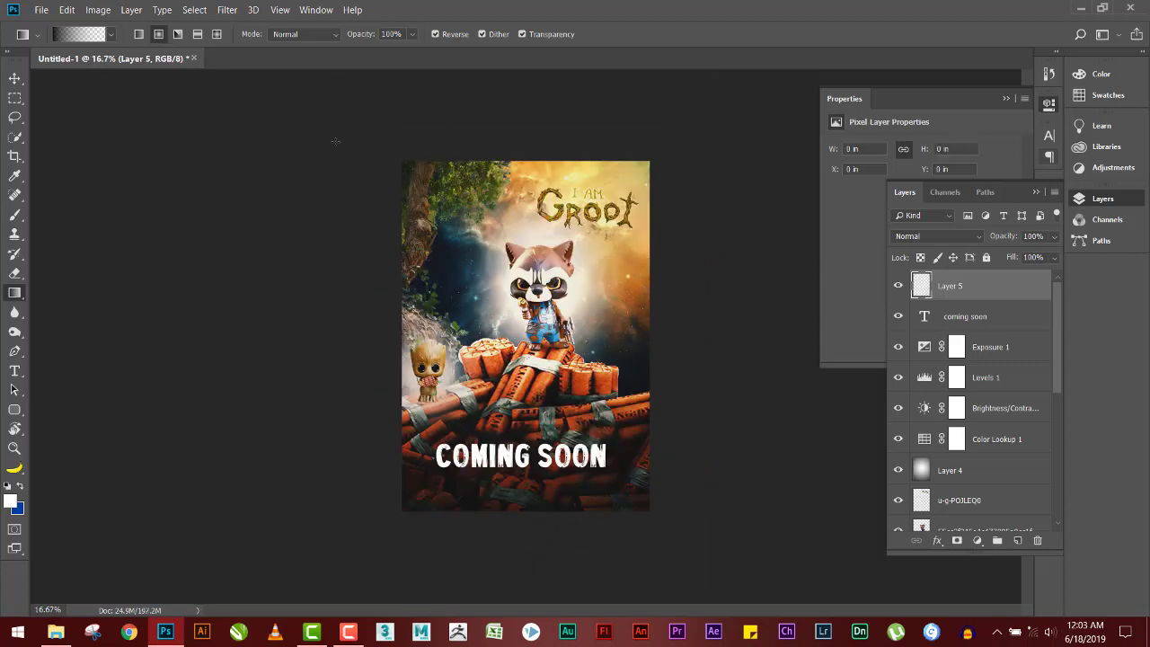
left_click(137, 35)
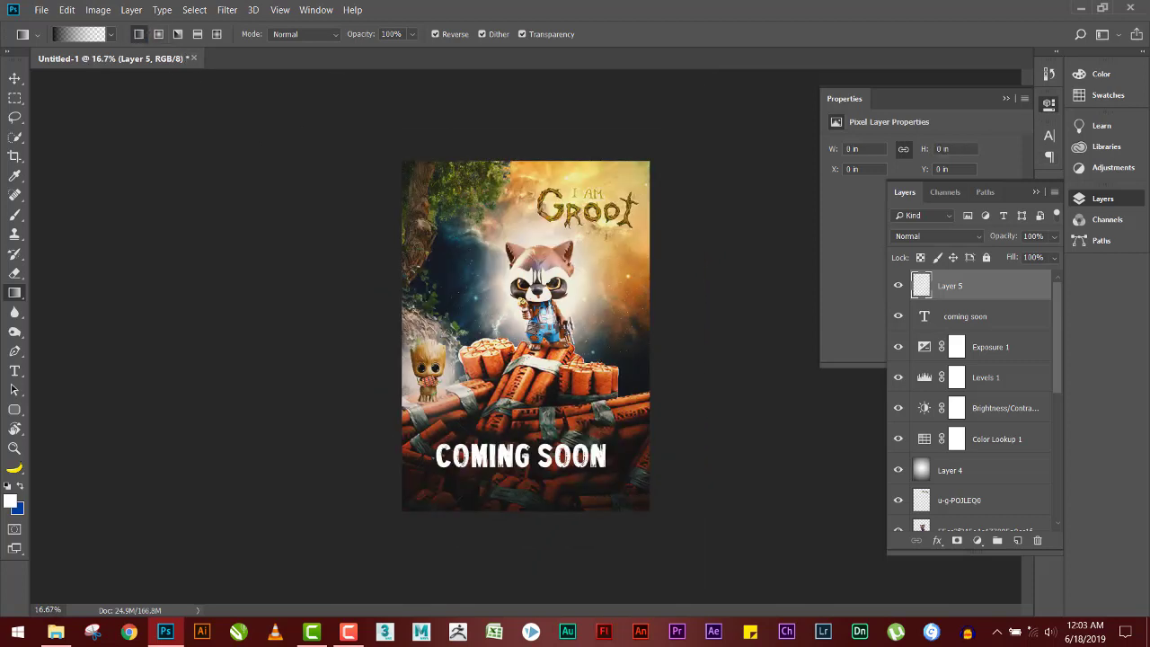
left_click_drag(535, 346, 535, 547)
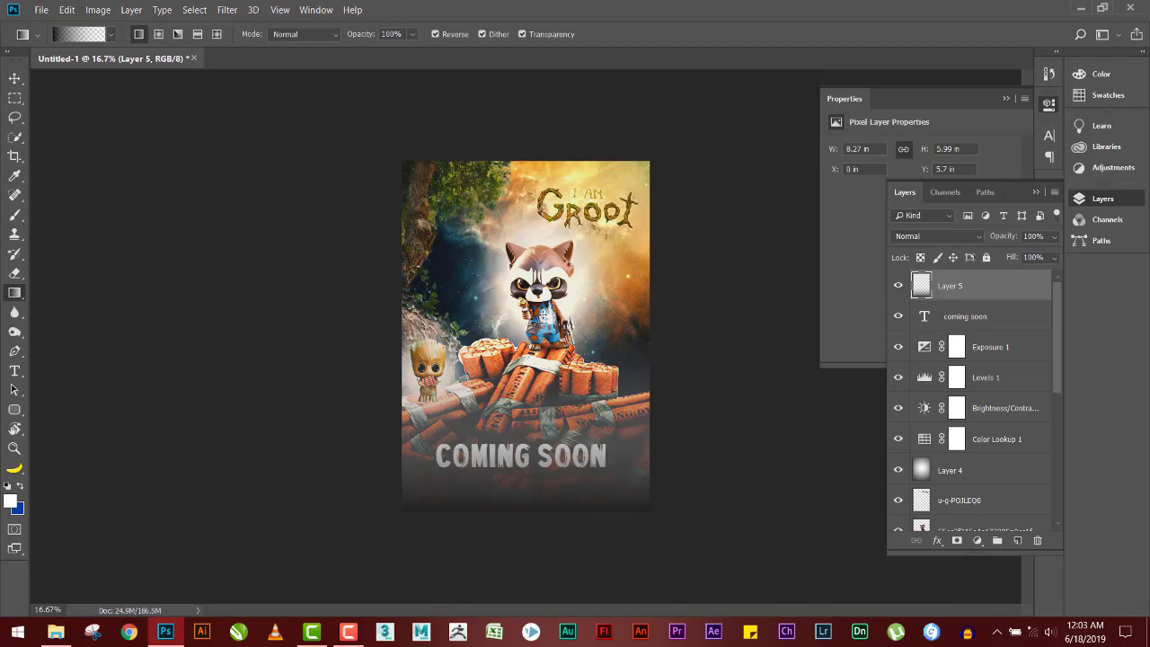
left_click_drag(518, 268, 519, 517)
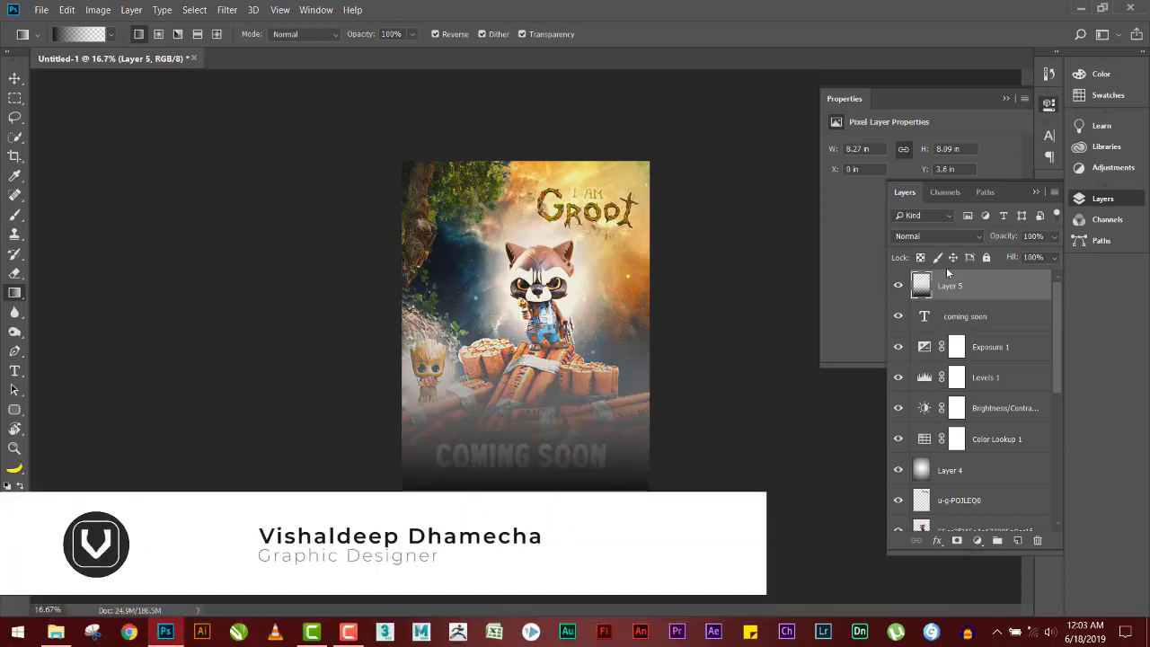
Step: Set Layer 5's blend mode to Color Burn and its opacity to 78%
left_click(921, 234)
scroll(920, 235, "down", 3)
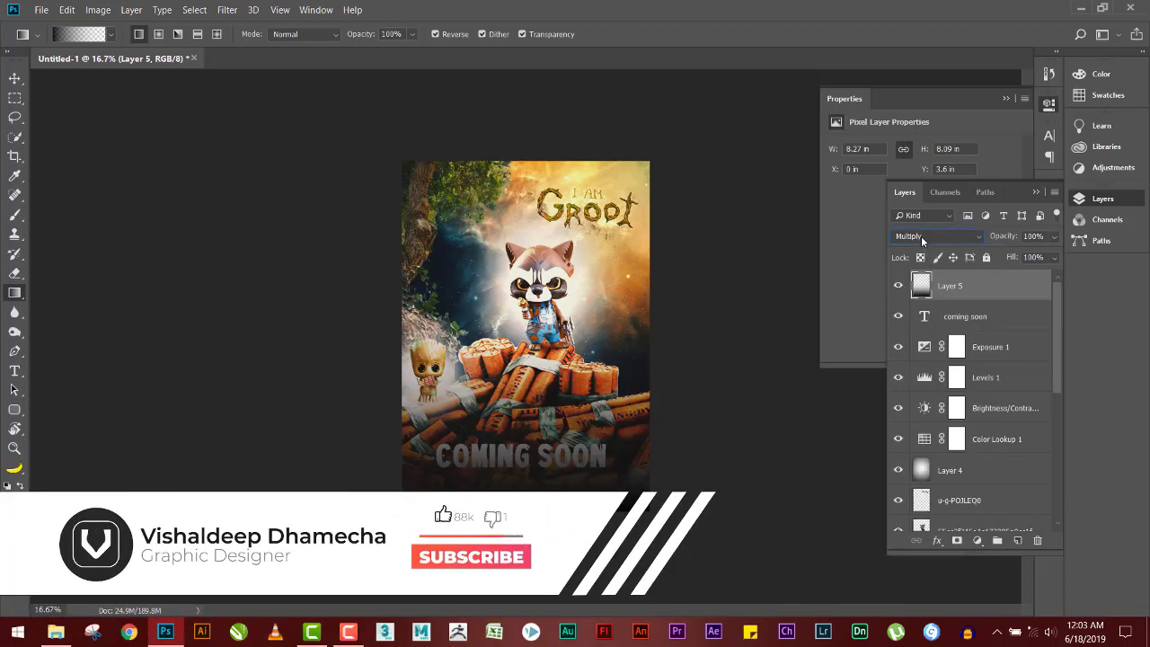
scroll(920, 235, "down", 1)
scroll(920, 236, "down", 1)
scroll(920, 236, "up", 1)
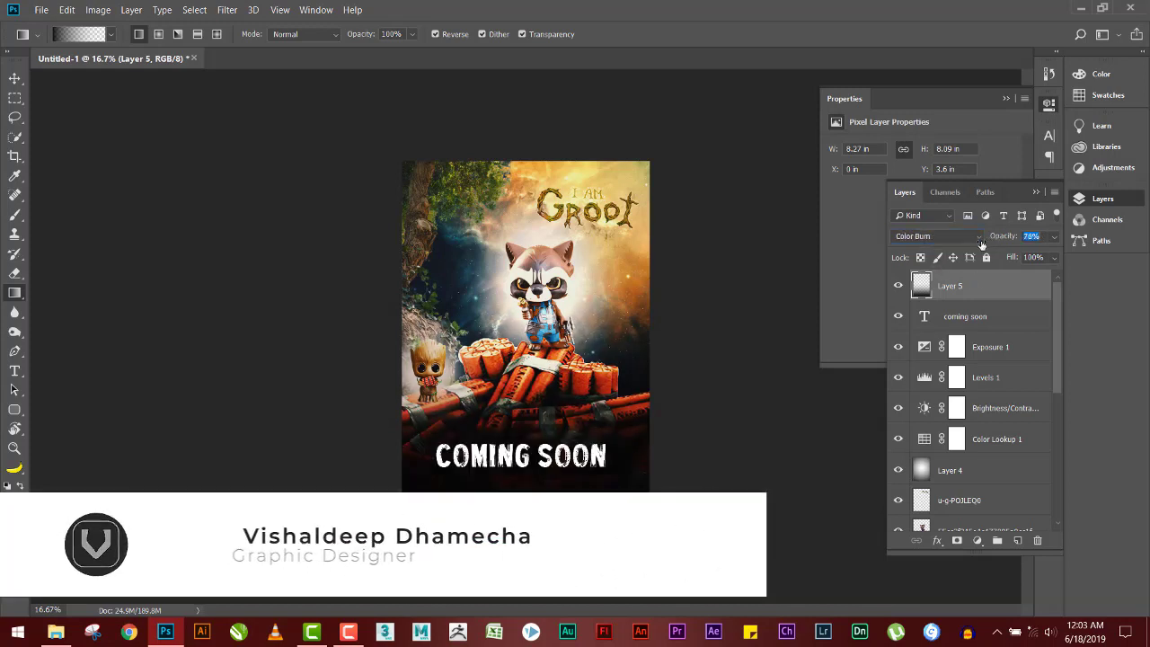
left_click_drag(1003, 235, 983, 235)
Step: Move Layer 5 below the COMING SOON text layer with Ctrl+[ so the text stays bright
left_click(14, 79)
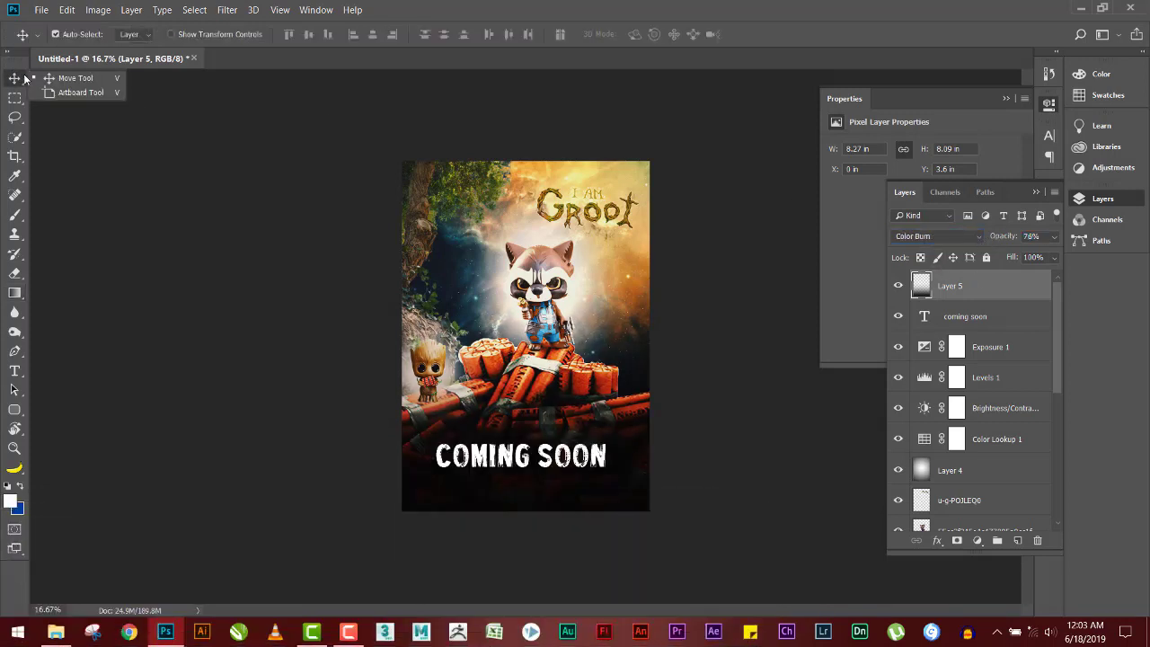
left_click(50, 83)
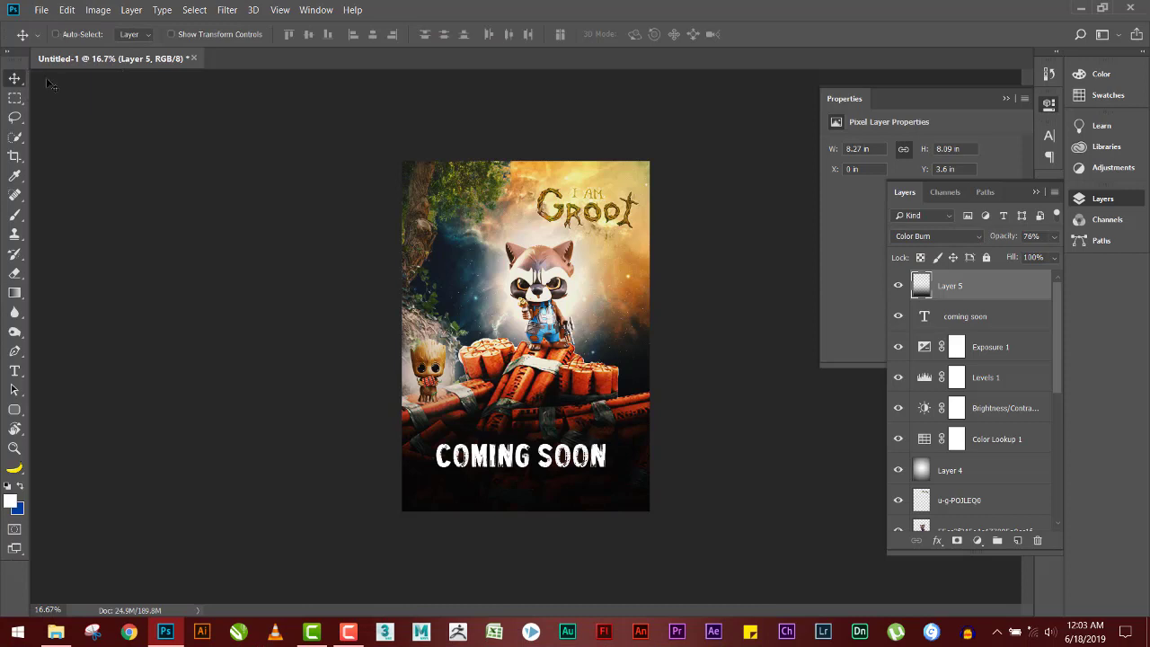
key("ctrl+plus")
key("ctrl+bracketleft")
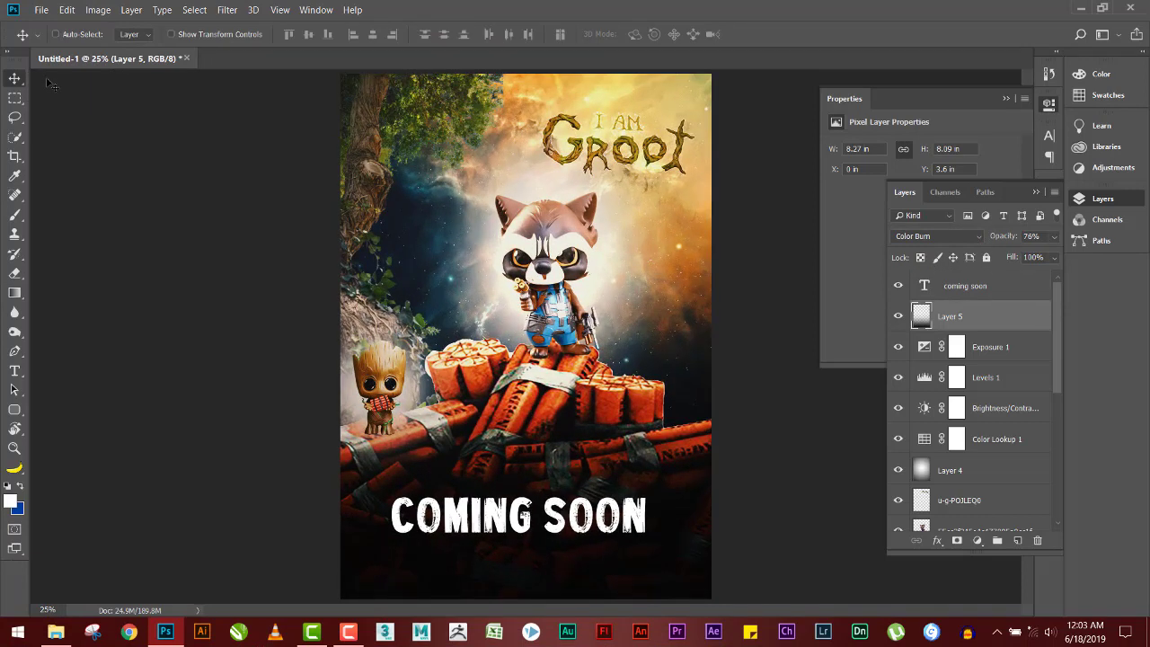
left_click(899, 286)
Step: Collapse the Layers and Properties panels and show the whole poster in full-screen mode
left_click(1034, 193)
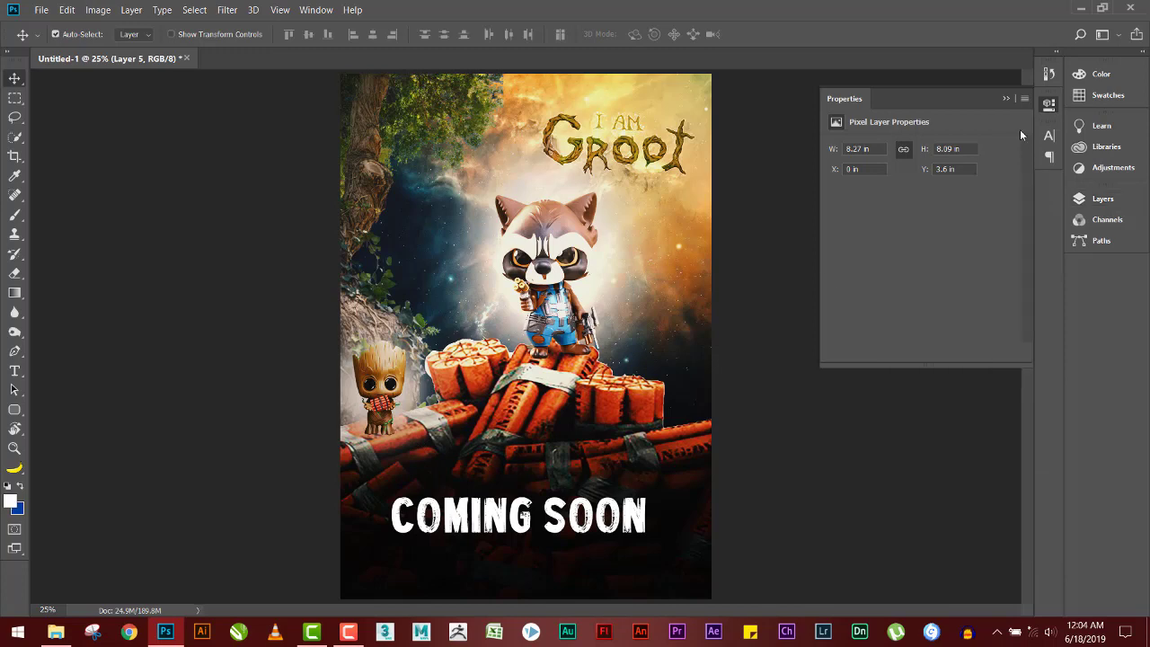
left_click(1006, 98)
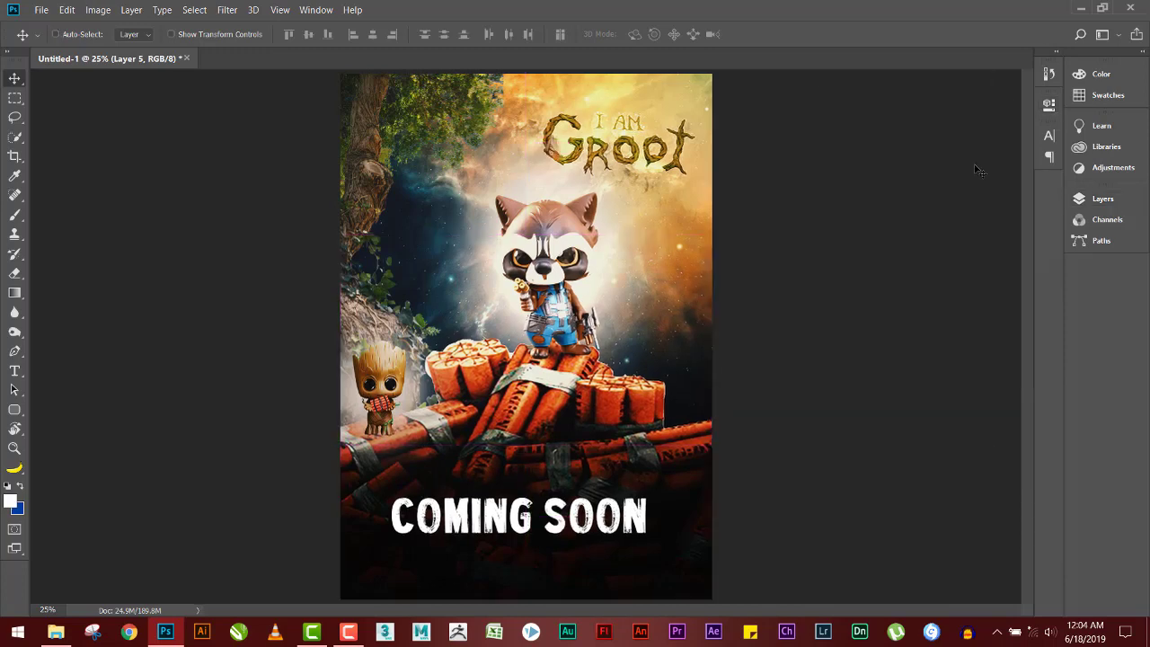
key("ctrl+0")
key("f")
key("f")
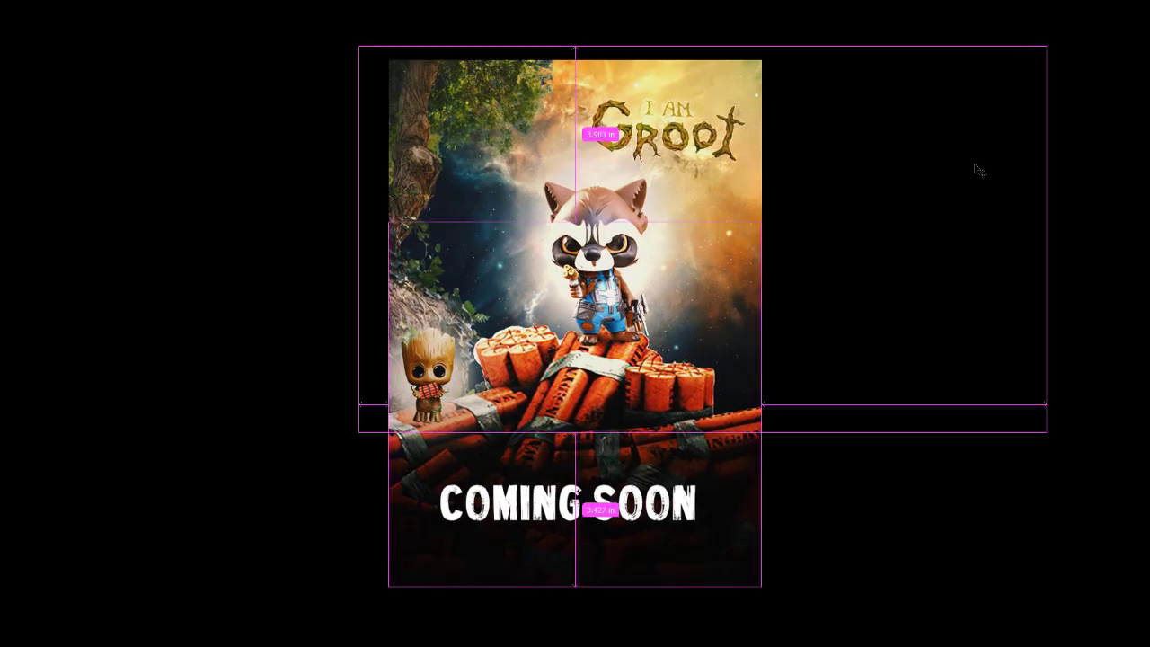